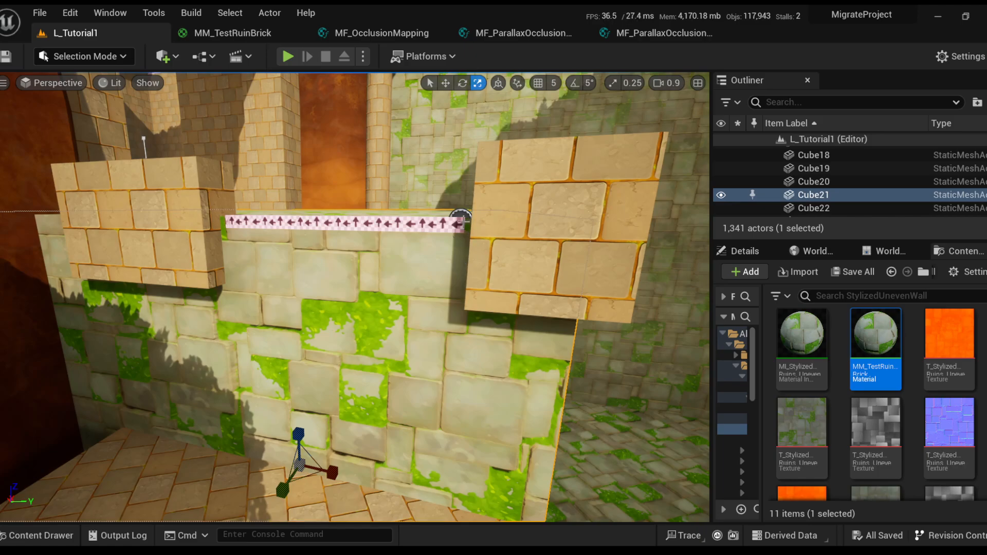
Open the MM_TestRuinBrick material graph and examine the texture samples, the material output and the Lerp joining both MF_OcclusionMapping nodes
click(252, 33)
right_drag(683, 315, 461, 291)
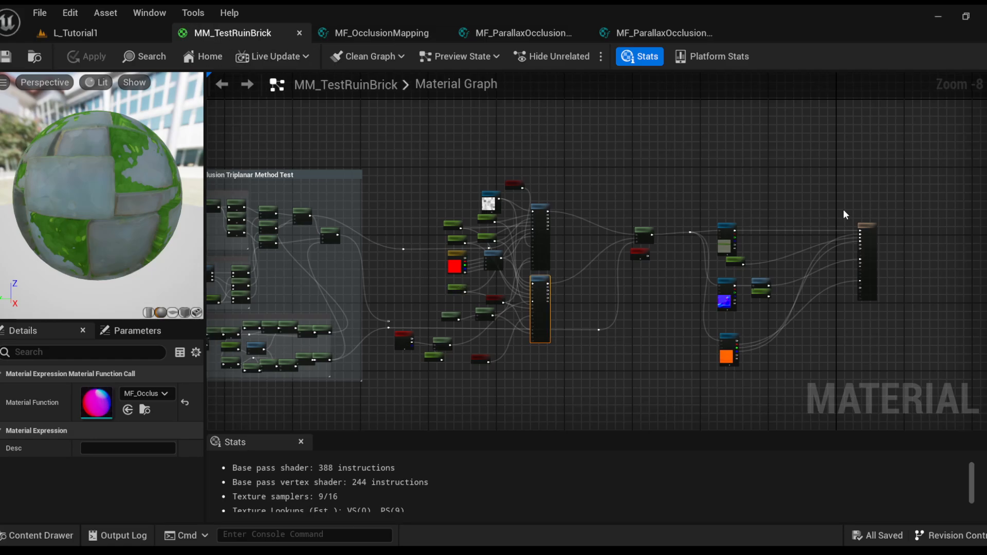
right_drag(843, 209, 618, 233)
scroll(618, 233, up, 4)
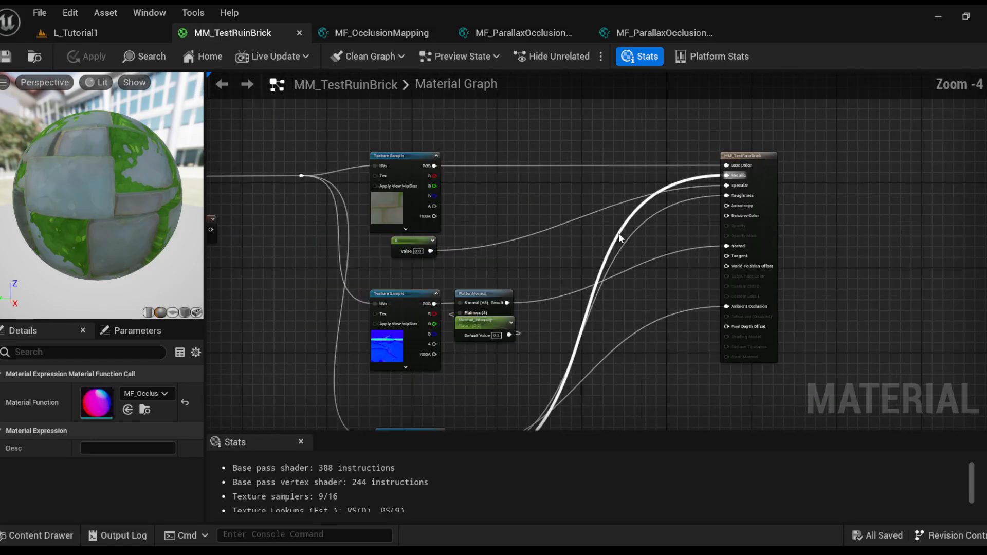
drag(331, 115, 387, 253)
right_drag(387, 253, 540, 279)
click(548, 216)
right_drag(470, 212, 604, 210)
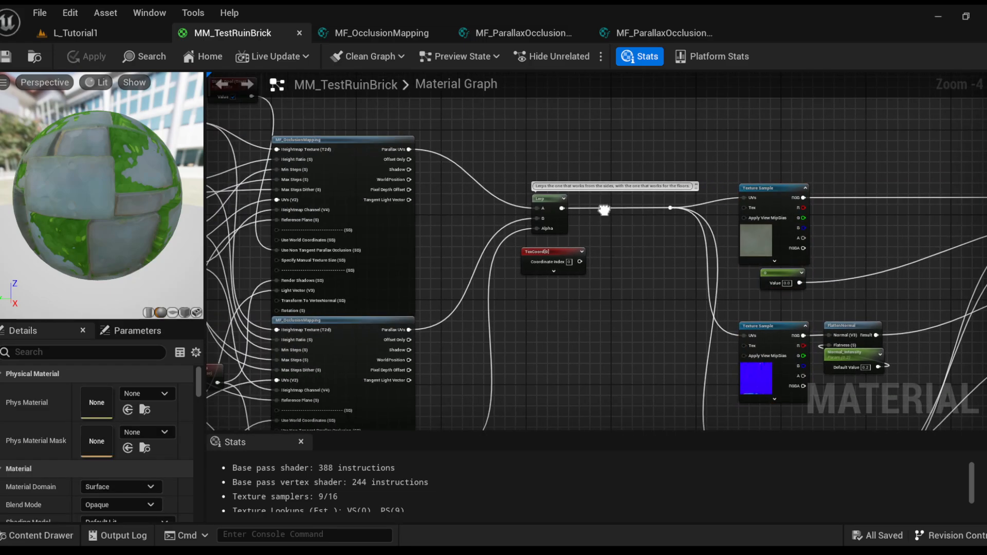
Survey the whole node network feeding the occlusion mapping, focusing on the Amalgamation Parallax Occlusion Triplanar Method Test comment group
scroll(355, 156, down, 6)
key(ctrl+a)
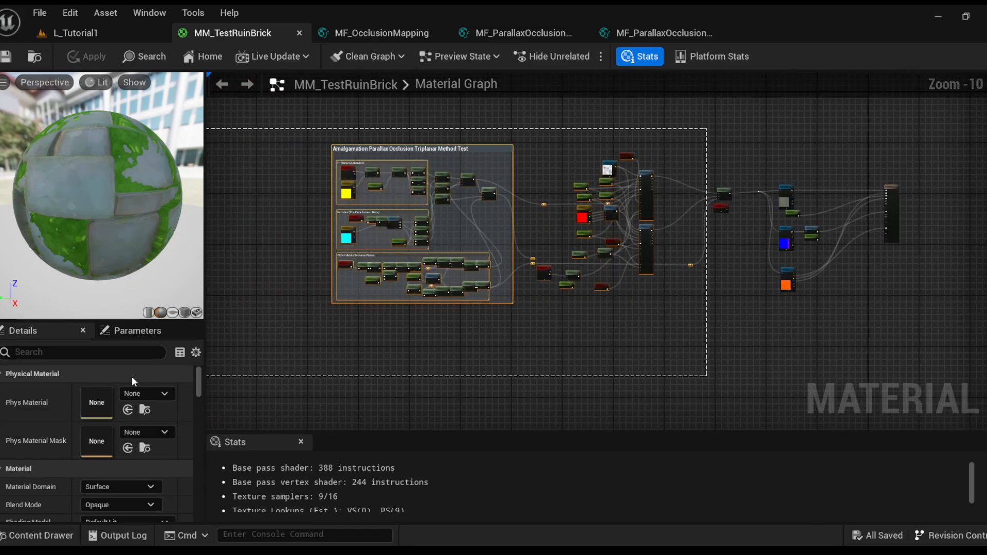
right_drag(559, 386, 425, 385)
right_drag(381, 220, 569, 214)
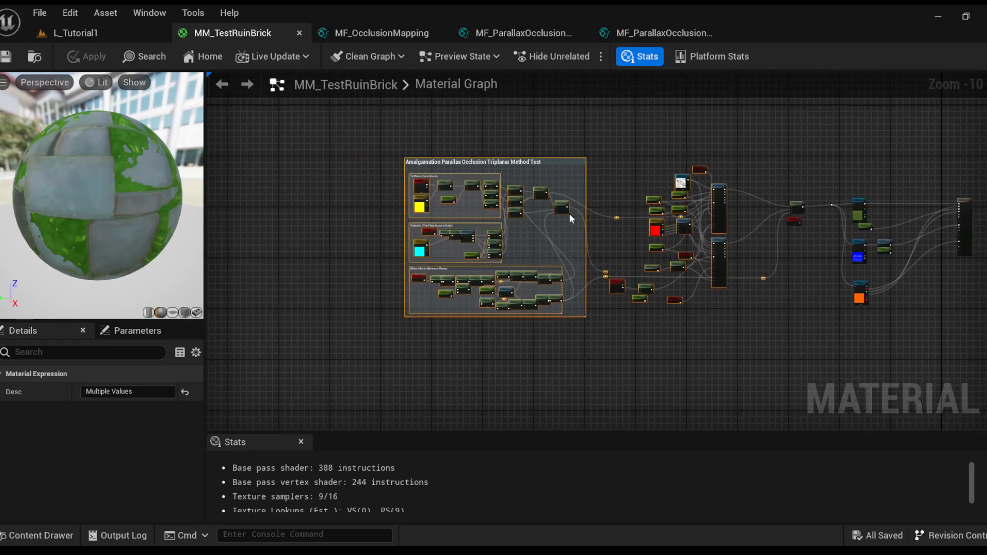
scroll(495, 170, up, 4)
scroll(310, 171, up, 1)
click(312, 179)
right_drag(313, 180, 209, 179)
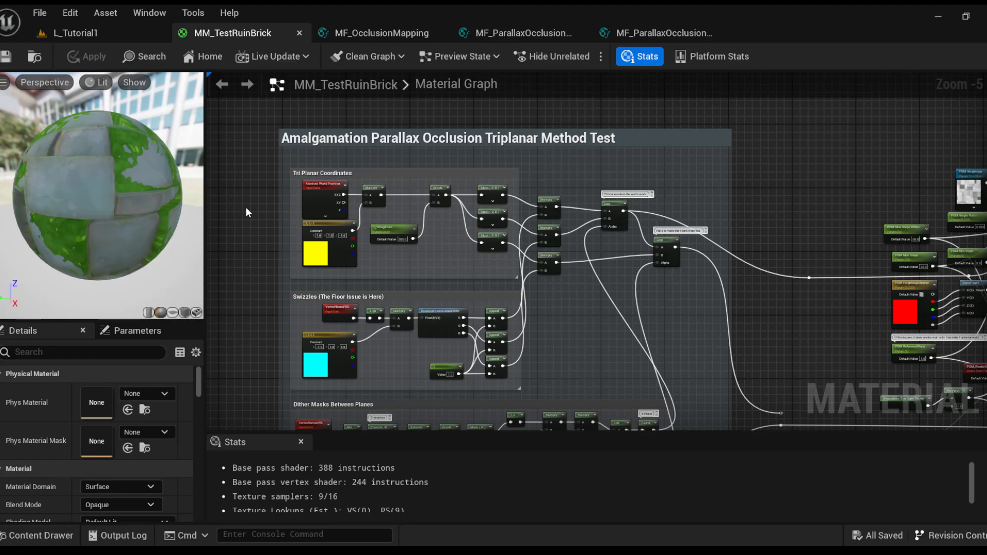
right_drag(292, 236, 222, 186)
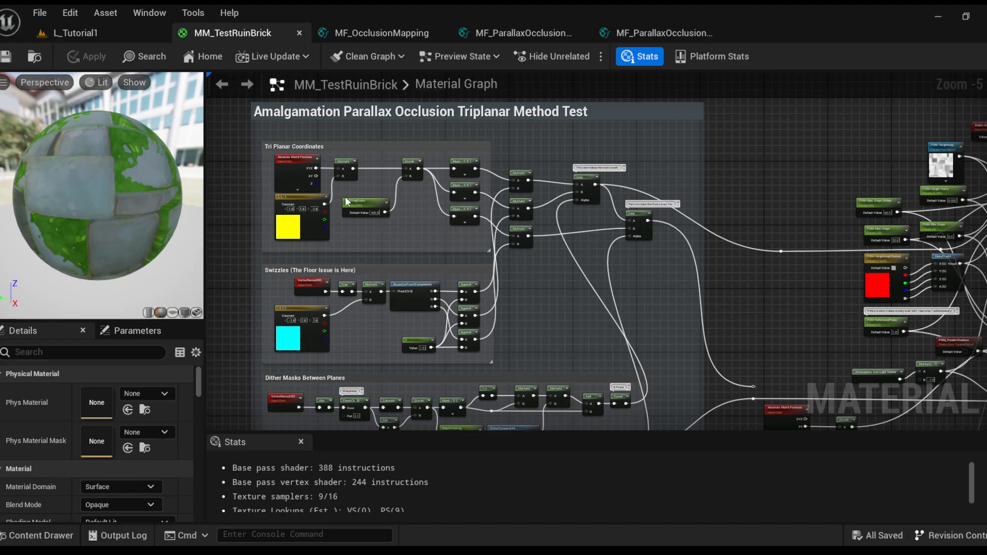
scroll(355, 196, up, 1)
right_drag(363, 194, 374, 227)
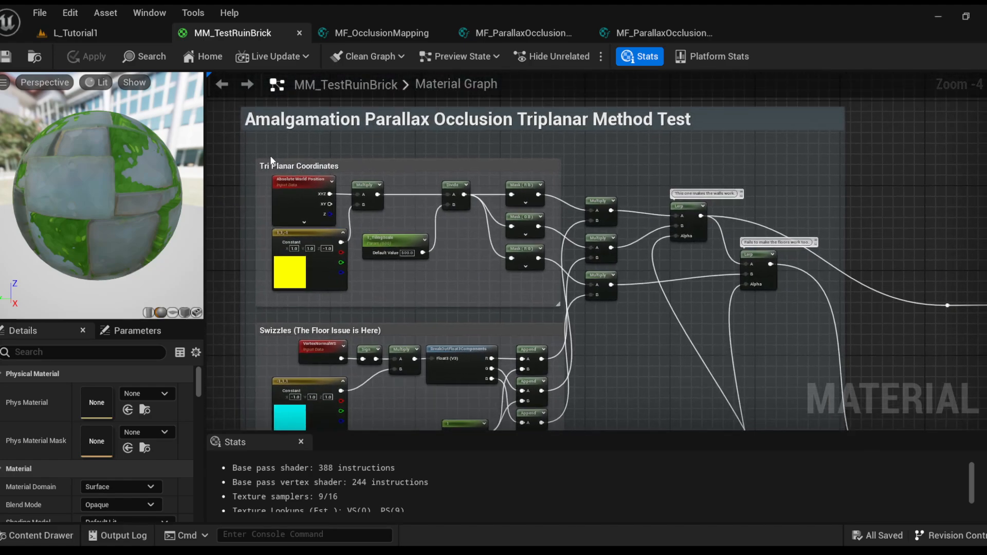
Examine the Tri Planar Coordinates group, including its Multiply node, the 1,1,-1 constant vector, the tiling scale and the masks
drag(249, 151, 567, 315)
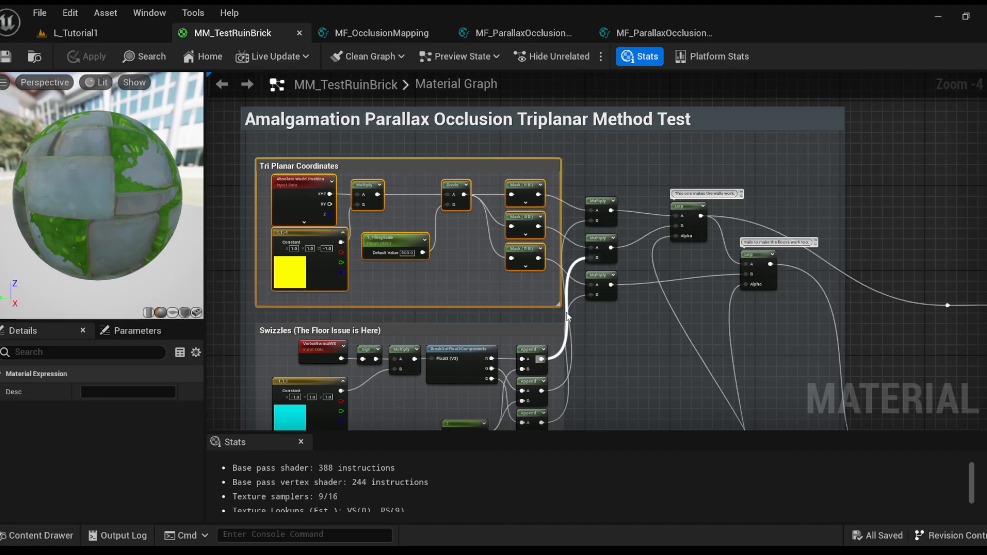
click(392, 215)
click(368, 192)
scroll(320, 253, up, 3)
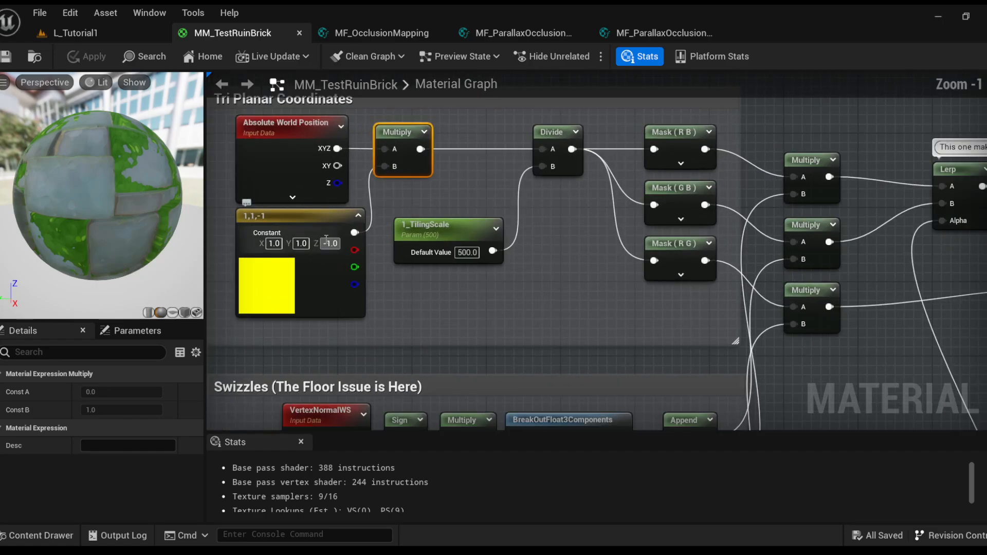
click(326, 220)
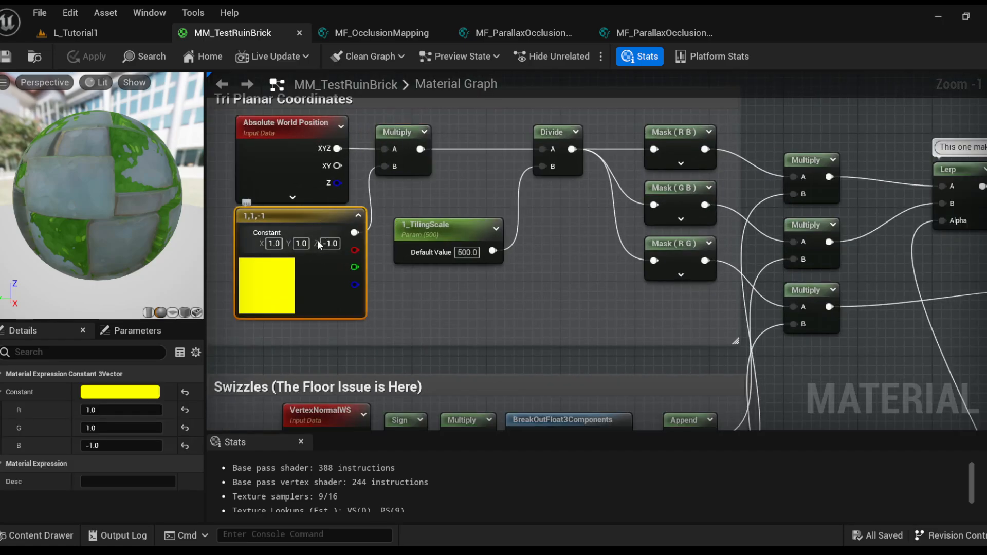
click(459, 184)
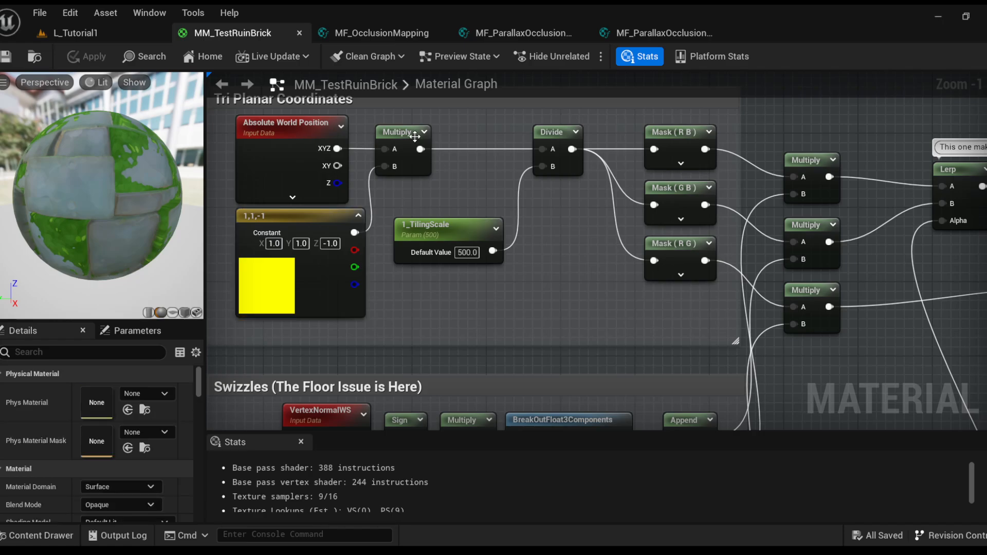
click(404, 135)
scroll(402, 204, down, 2)
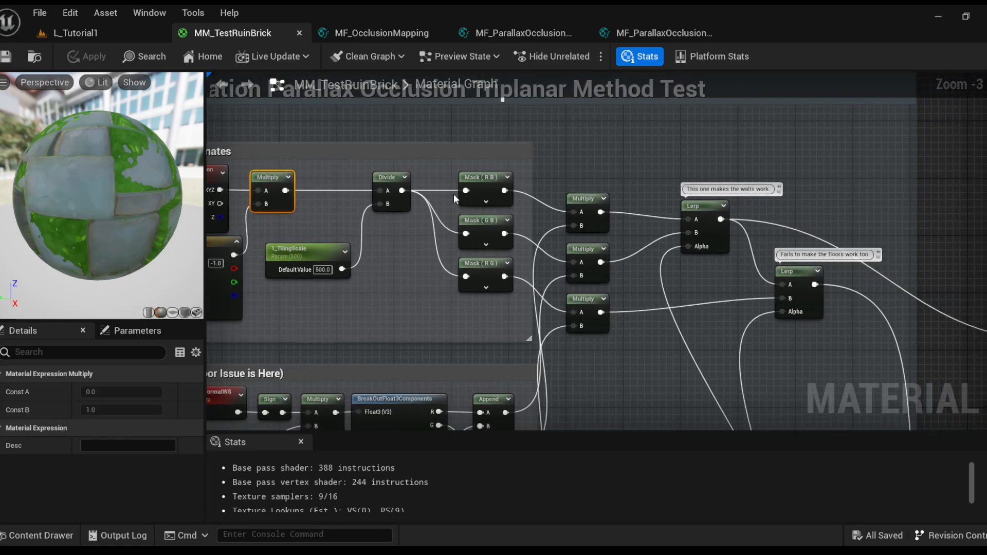
scroll(453, 193, down, 1)
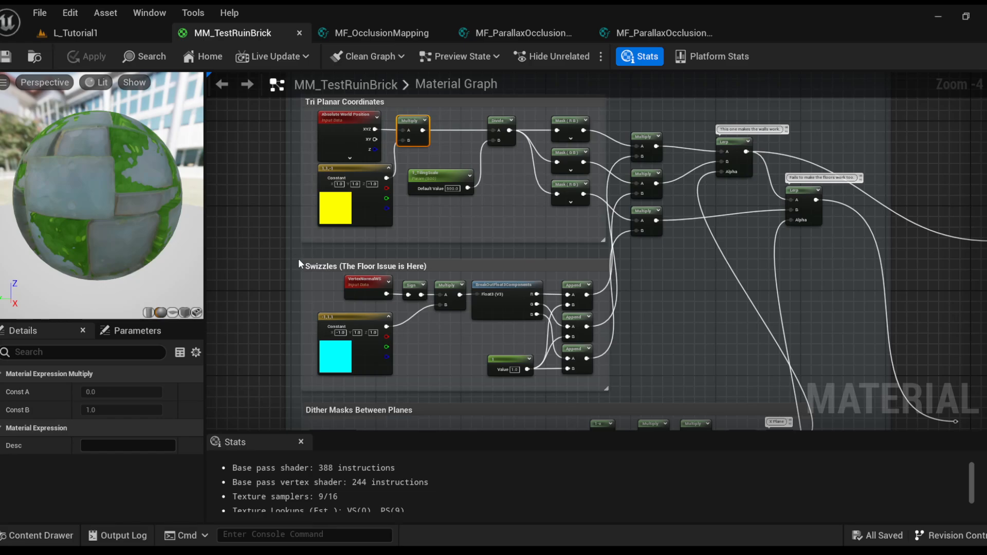
Examine the Swizzles group from VertexNormalWS through Sign, Multiply and BreakOutFloat3Components to the Append nodes, including both constants
drag(297, 255, 622, 396)
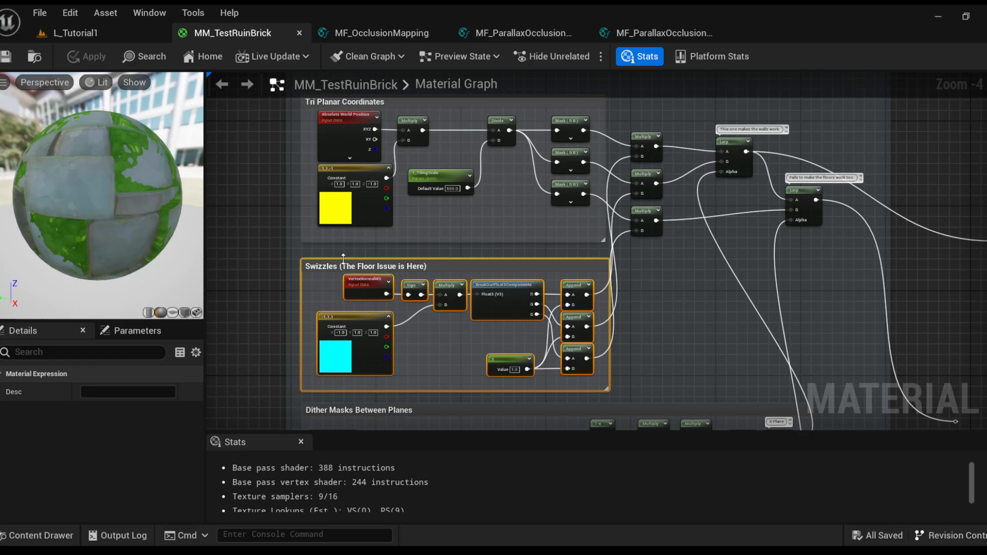
right_drag(286, 263, 271, 236)
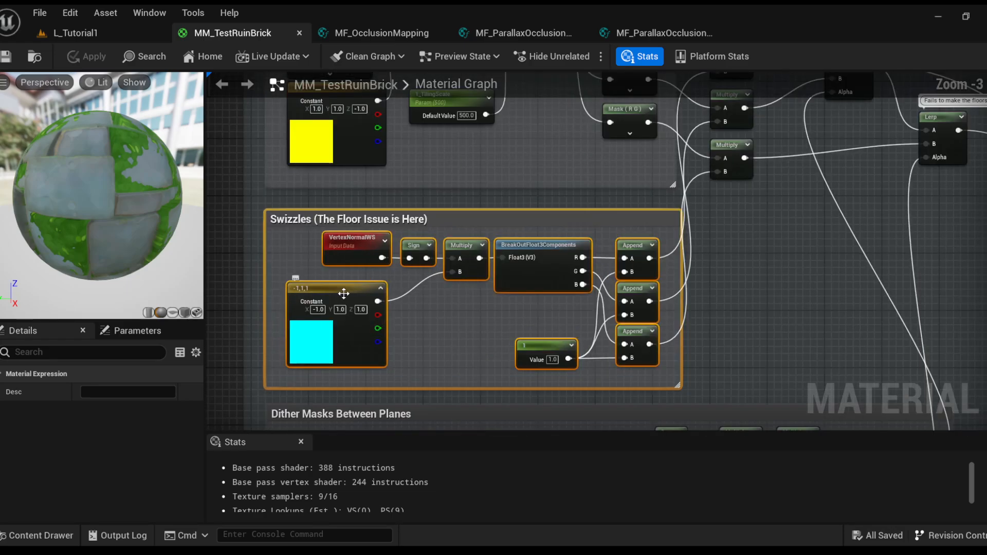
scroll(342, 286, up, 1)
click(345, 259)
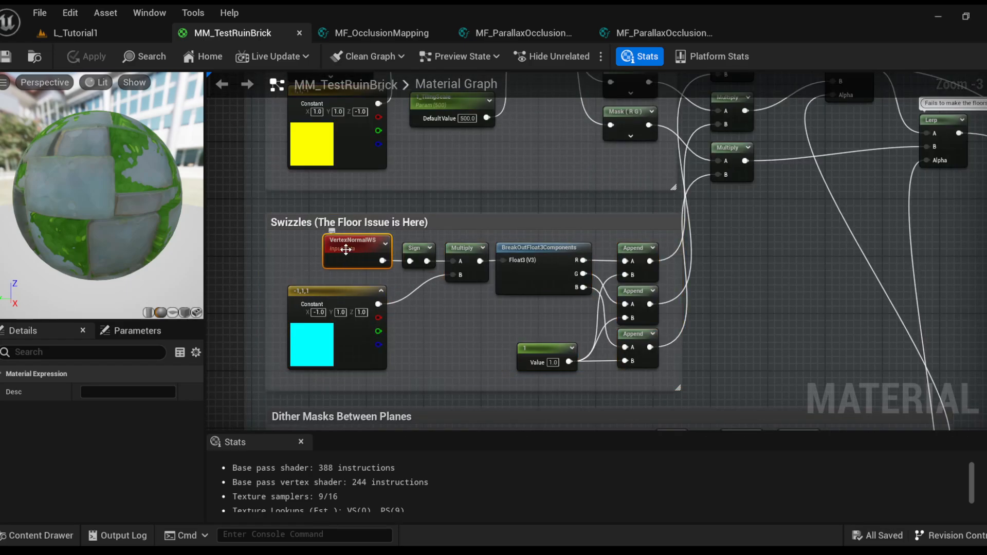
click(420, 253)
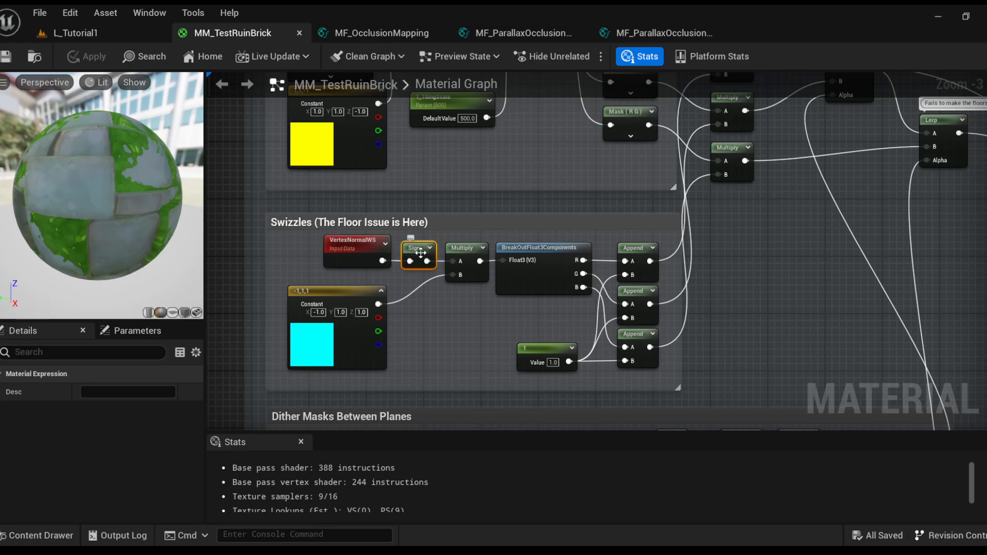
click(466, 253)
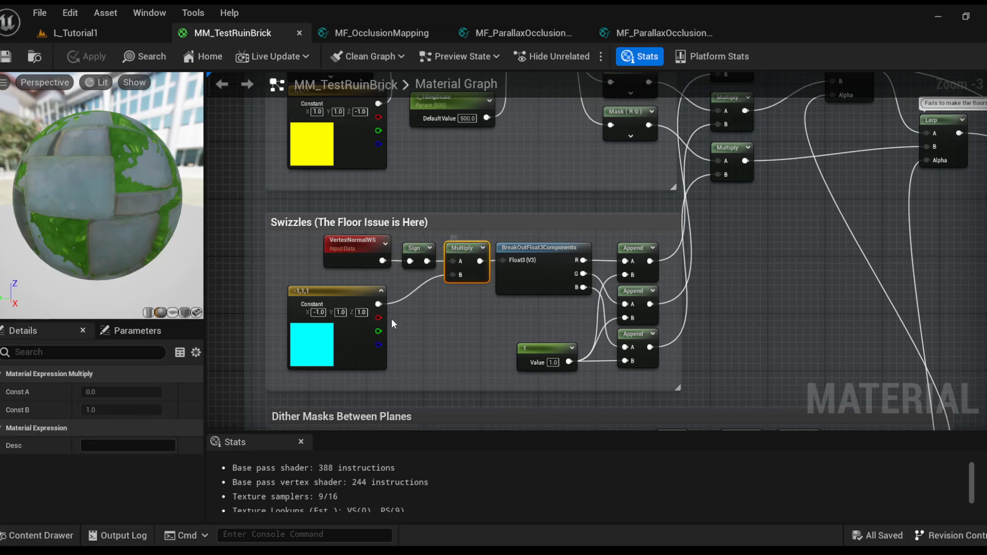
click(332, 292)
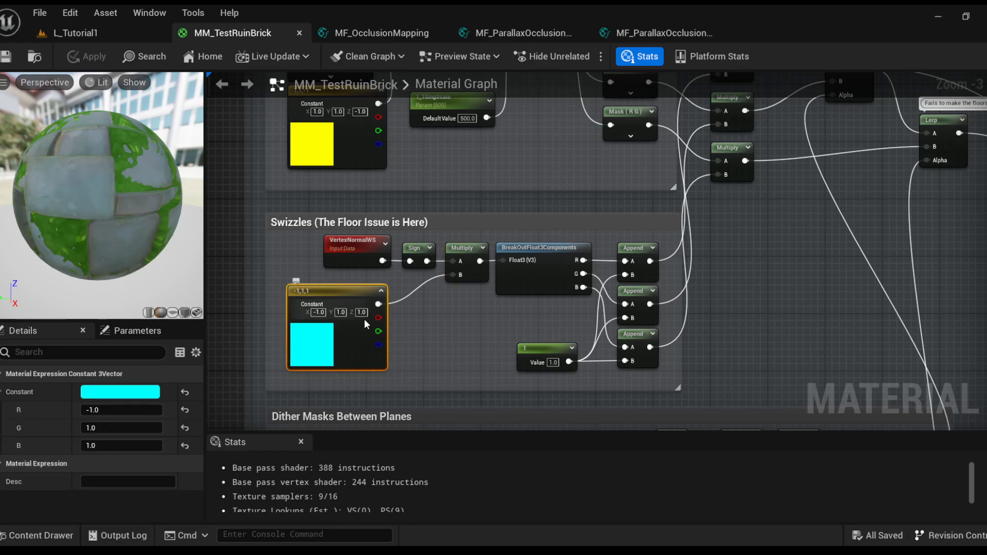
mouse_move(465, 318)
right_down()
mouse_move(403, 319)
mouse_move(460, 302)
right_up()
right_drag(478, 234, 481, 268)
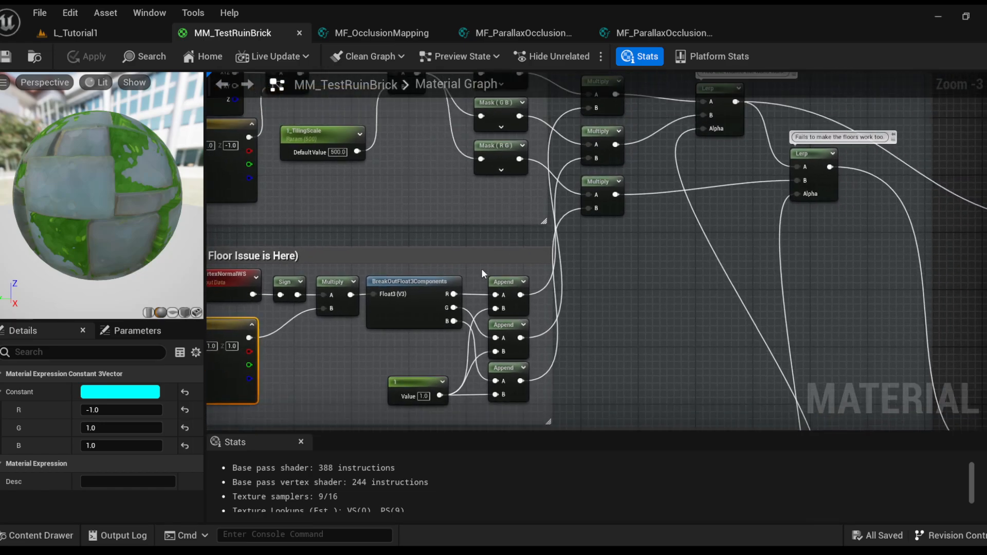
drag(537, 275, 506, 383)
click(388, 387)
right_drag(541, 261, 503, 342)
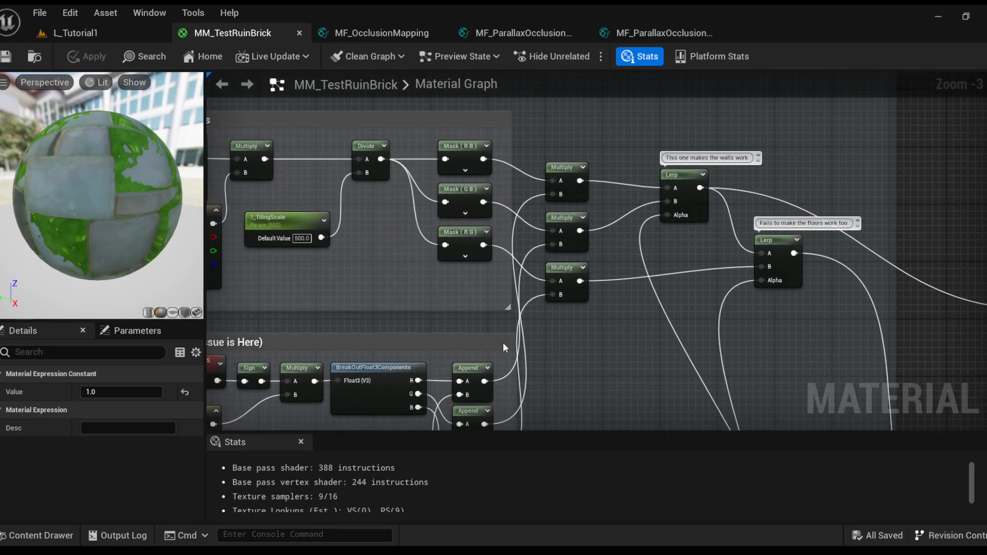
Move the Lerp node commented "This one makes the walls work" slightly up, level with the first Multiply node outside the coordinates group
click(557, 166)
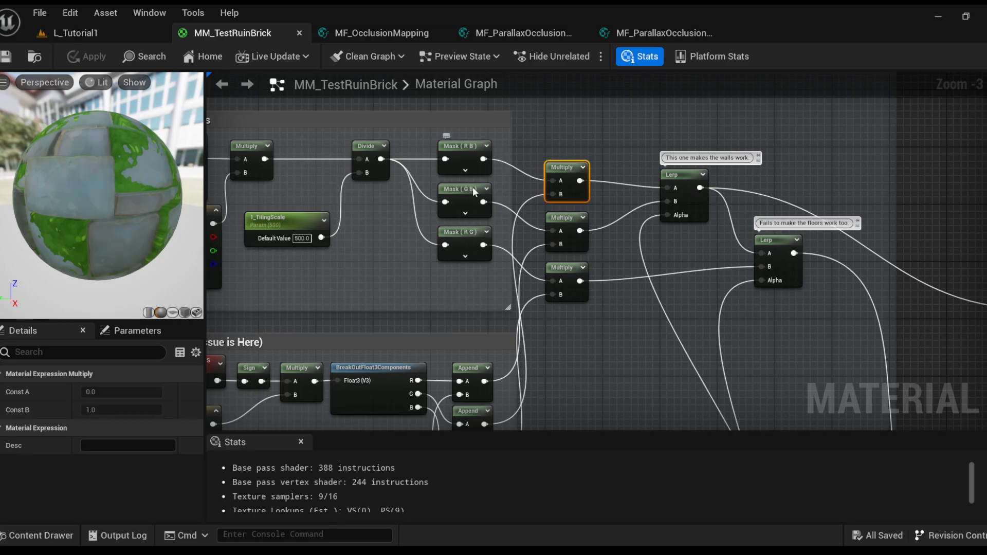
right_drag(575, 248, 520, 244)
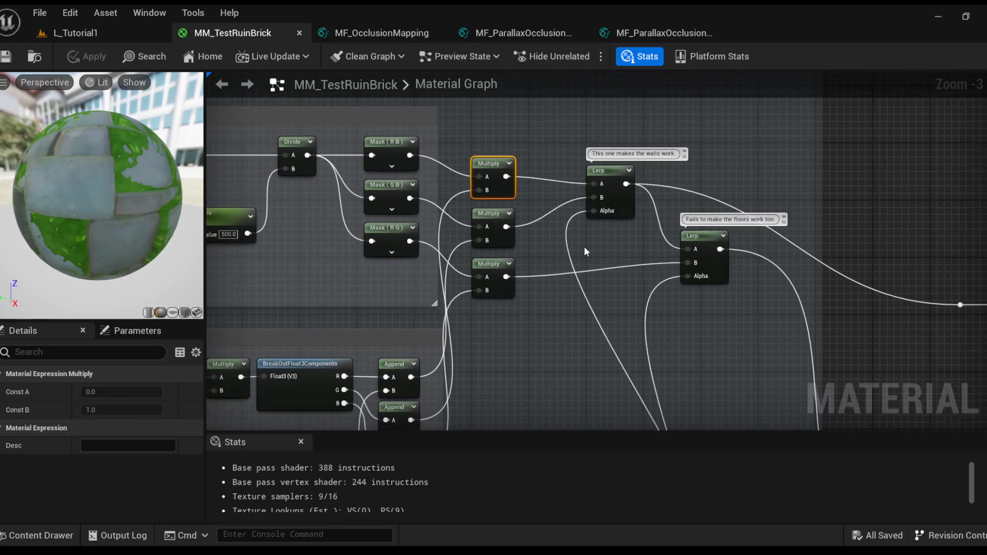
right_drag(586, 251, 544, 236)
scroll(550, 234, down, 1)
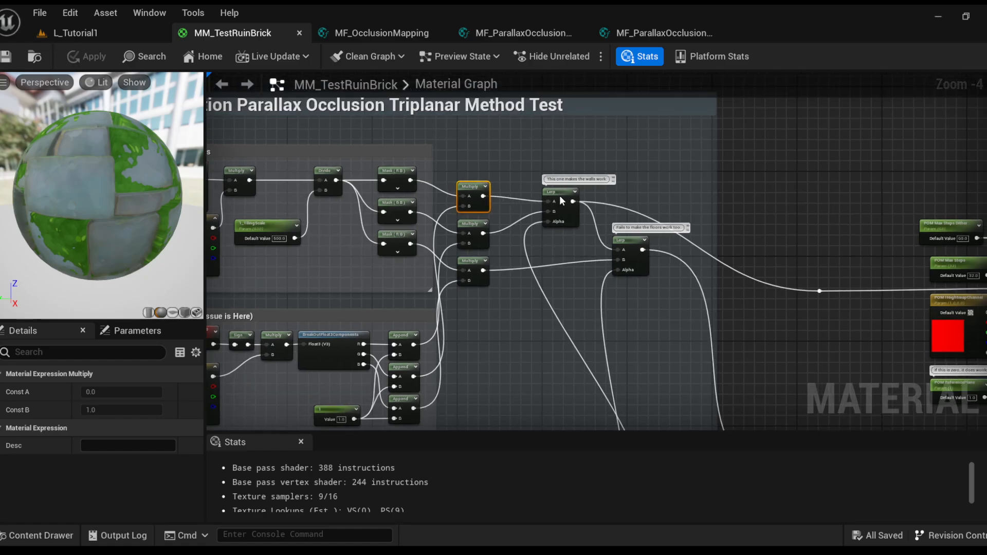
drag(559, 195, 560, 189)
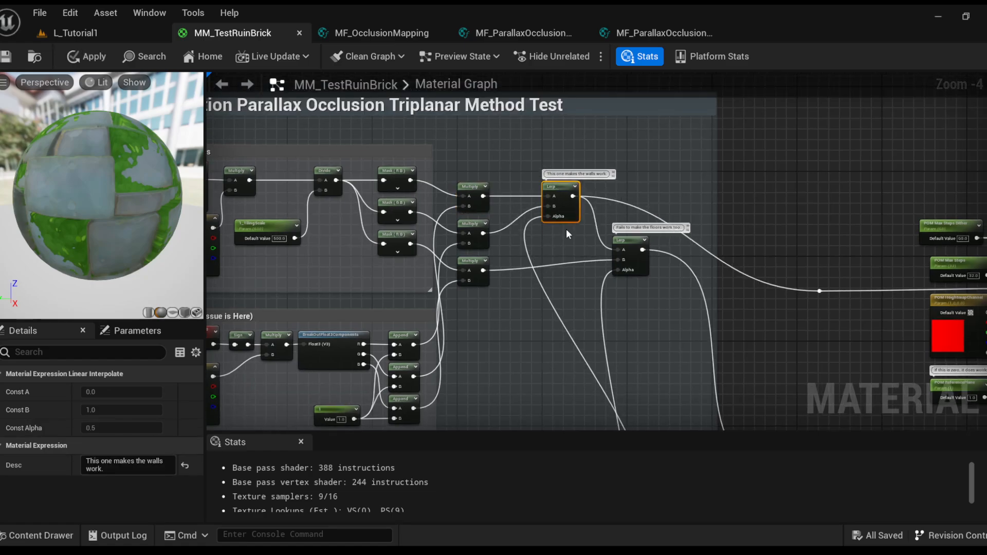
right_drag(566, 230, 547, 225)
scroll(548, 225, up, 1)
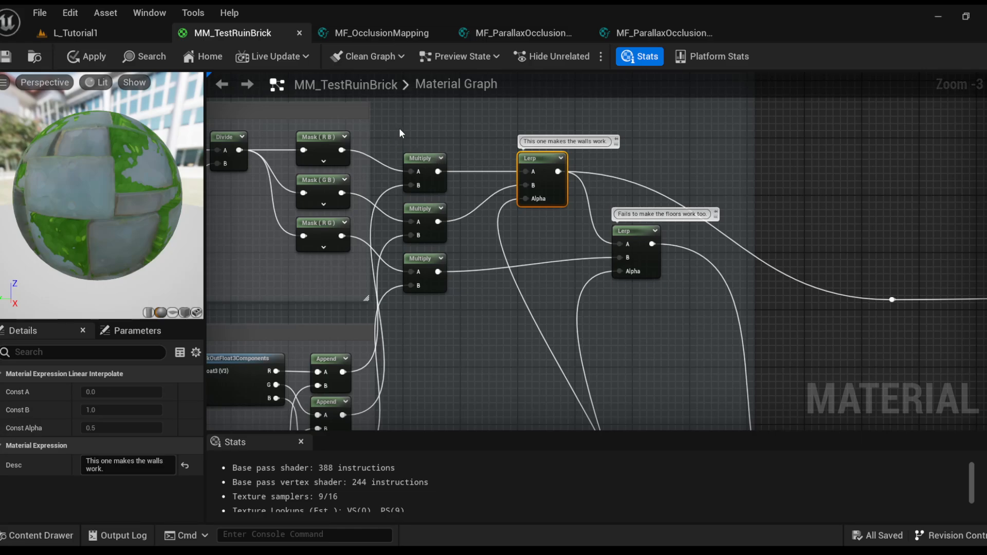
drag(414, 128, 542, 222)
click(546, 223)
click(536, 156)
Switch the material preview to the cube mesh and orbit around it to inspect the top and side faces
click(185, 312)
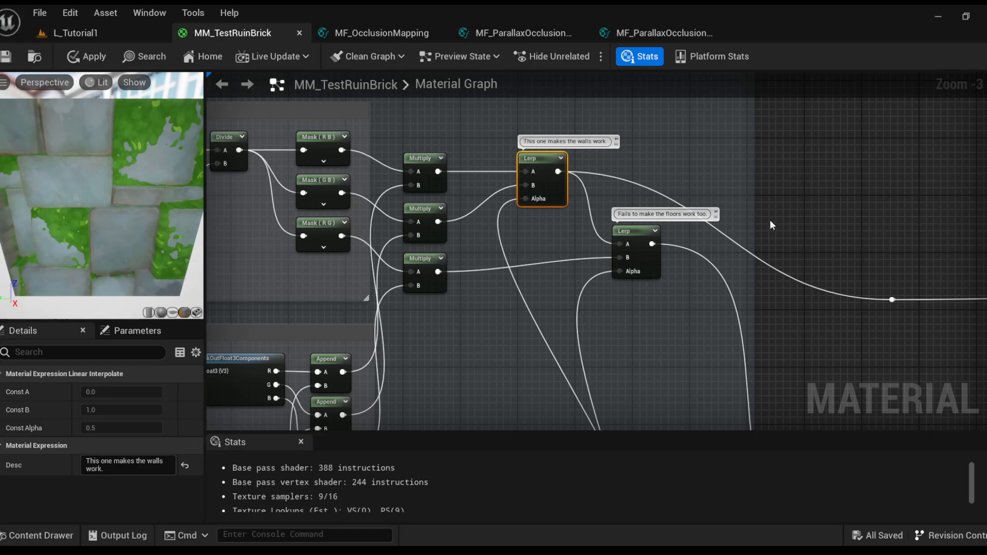
drag(161, 208, 106, 142)
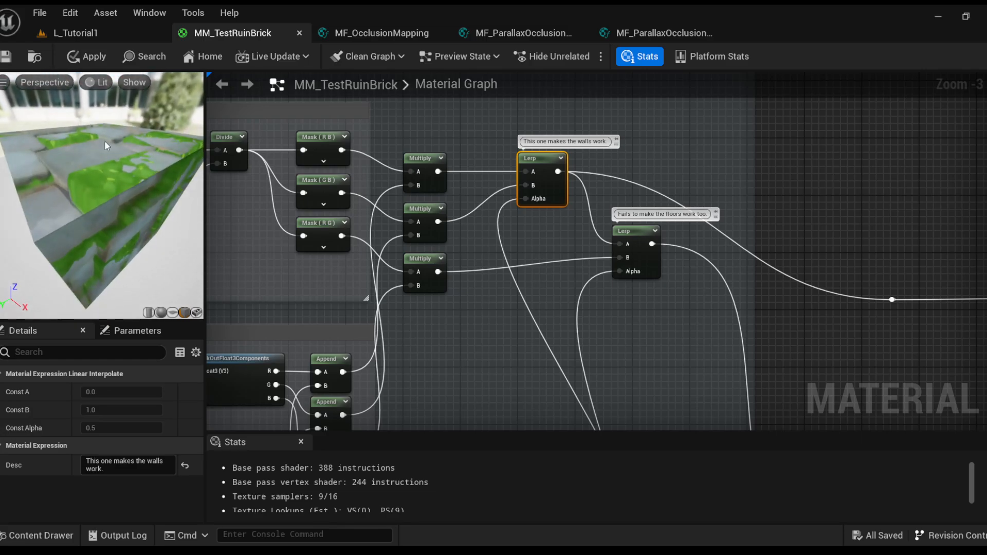
drag(124, 215, 64, 204)
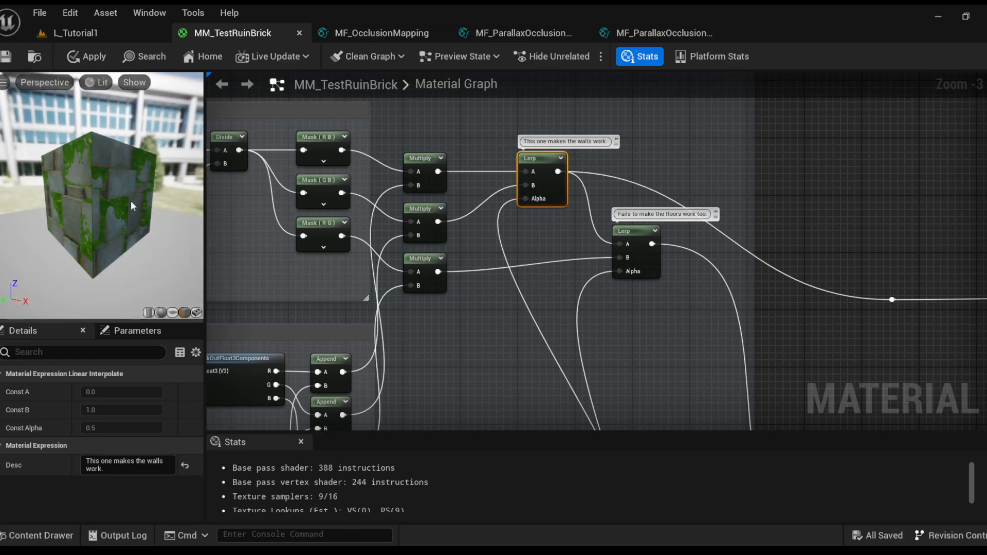
drag(130, 205, 127, 244)
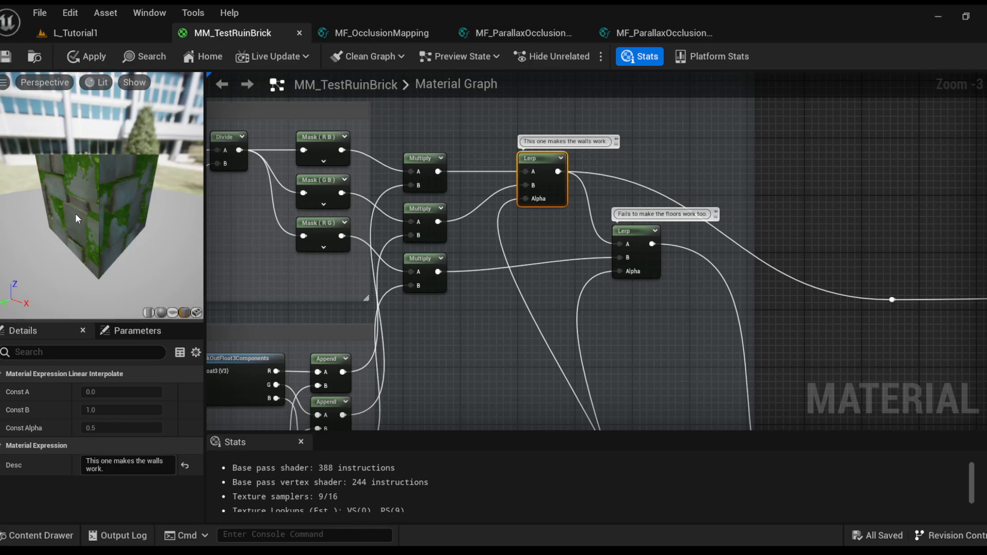
Move the Lerp node commented "Fails to make the floors work too" so its B input lines up with the third Multiply node's output
right_drag(774, 204, 706, 164)
scroll(705, 165, down, 3)
scroll(555, 213, up, 2)
right_drag(370, 251, 412, 242)
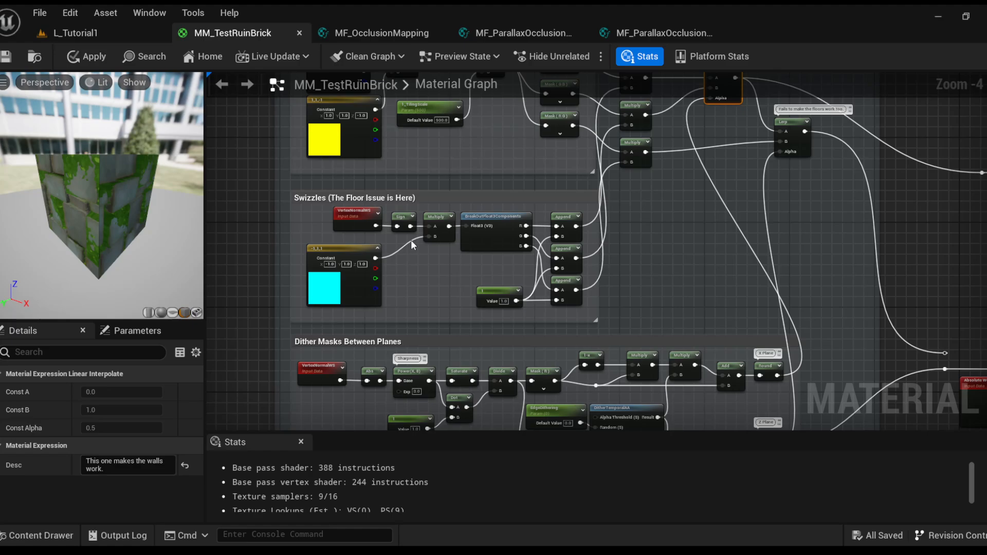
scroll(347, 223, up, 1)
right_drag(580, 238, 261, 404)
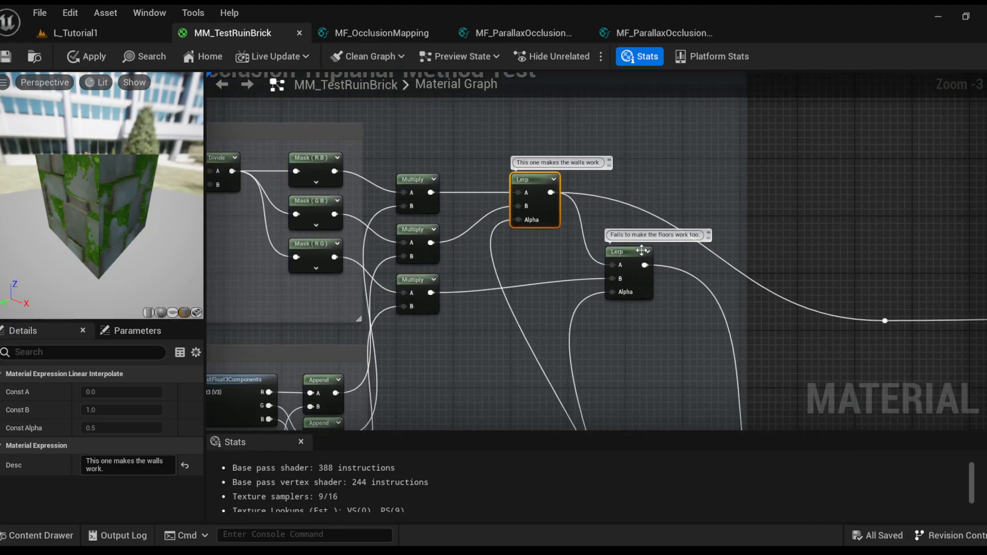
drag(641, 250, 625, 266)
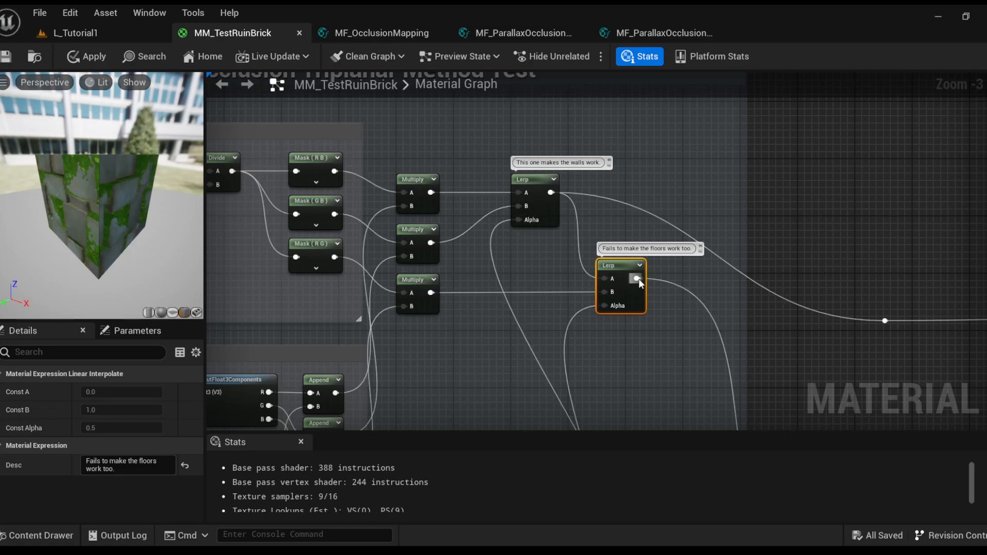
drag(637, 278, 689, 341)
click(599, 346)
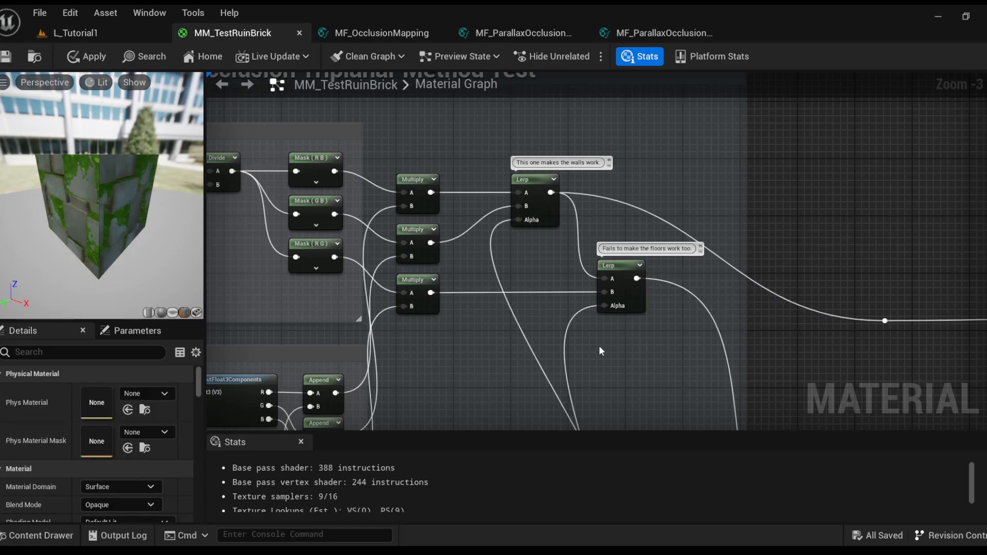
Examine the Dither Masks Between Planes group and trace its output through the MF_OcclusionMapping nodes to the Lerp that blends them
right_drag(605, 344, 811, 190)
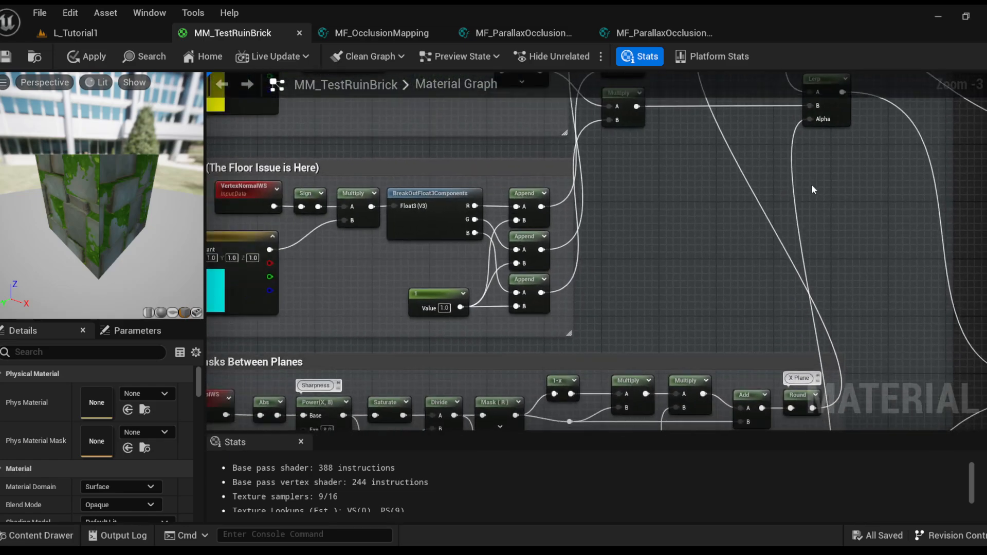
right_drag(566, 269, 596, 173)
scroll(596, 175, down, 2)
right_drag(636, 215, 614, 192)
scroll(403, 229, up, 2)
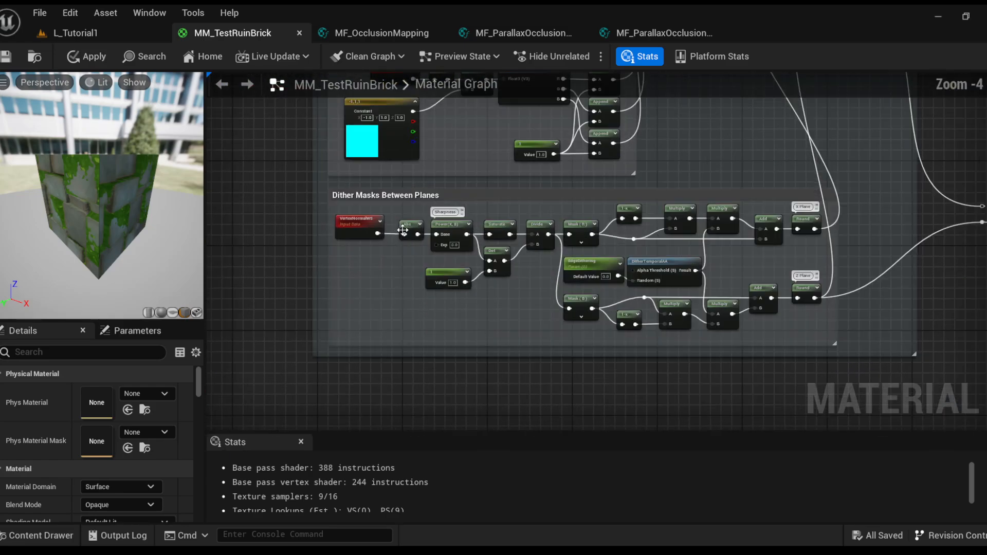
right_drag(403, 229, 333, 248)
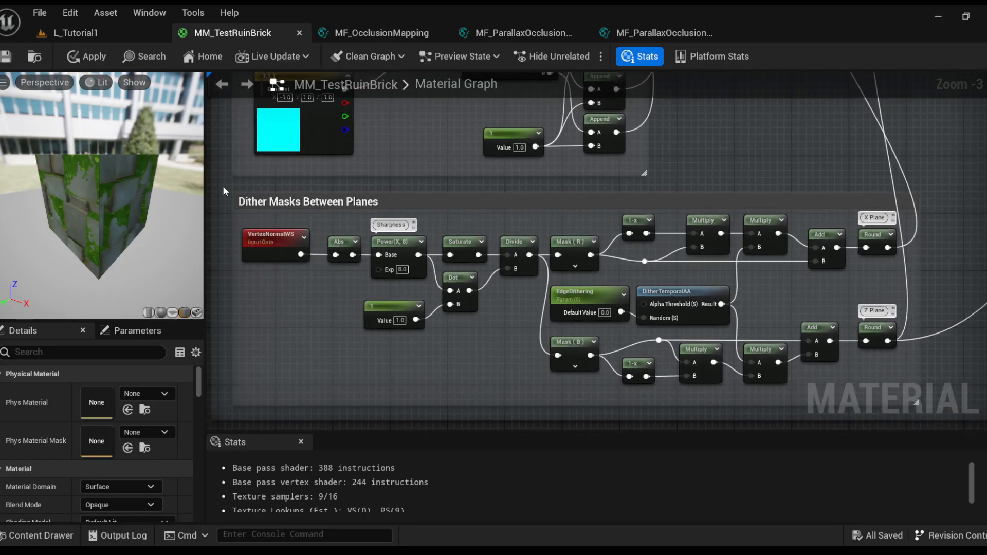
right_drag(717, 217, 321, 231)
right_drag(673, 246, 297, 248)
right_drag(569, 257, 277, 247)
right_drag(770, 230, 663, 428)
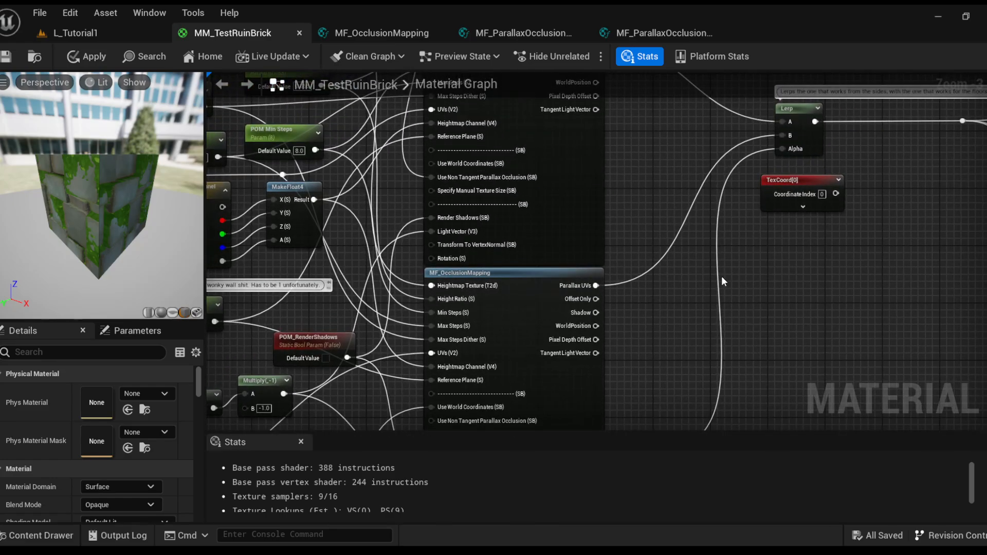
right_drag(360, 288, 787, 164)
right_drag(389, 258, 525, 494)
right_drag(519, 186, 652, 383)
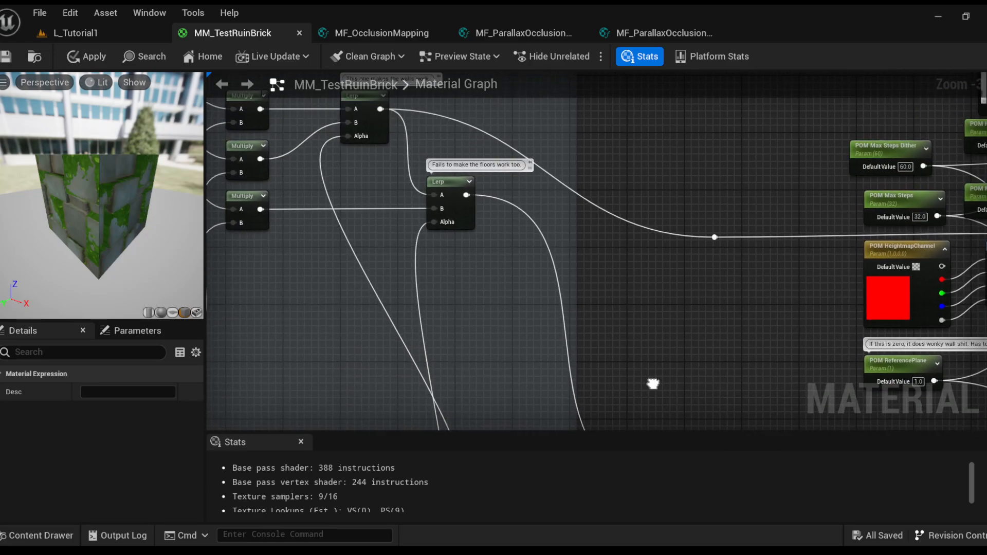
Inspect the Lerp commented "Fails to make the floors work too" and the dither mask chain's VertexNormalWS, Abs and Sharpness Power nodes
click(445, 186)
right_drag(432, 254, 584, 72)
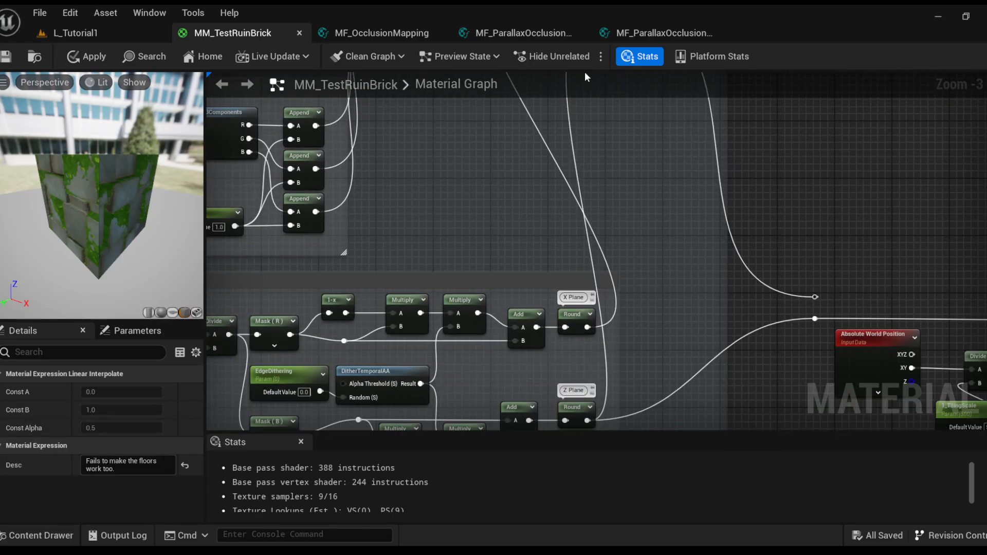
right_drag(478, 330, 599, 196)
right_drag(496, 228, 707, 240)
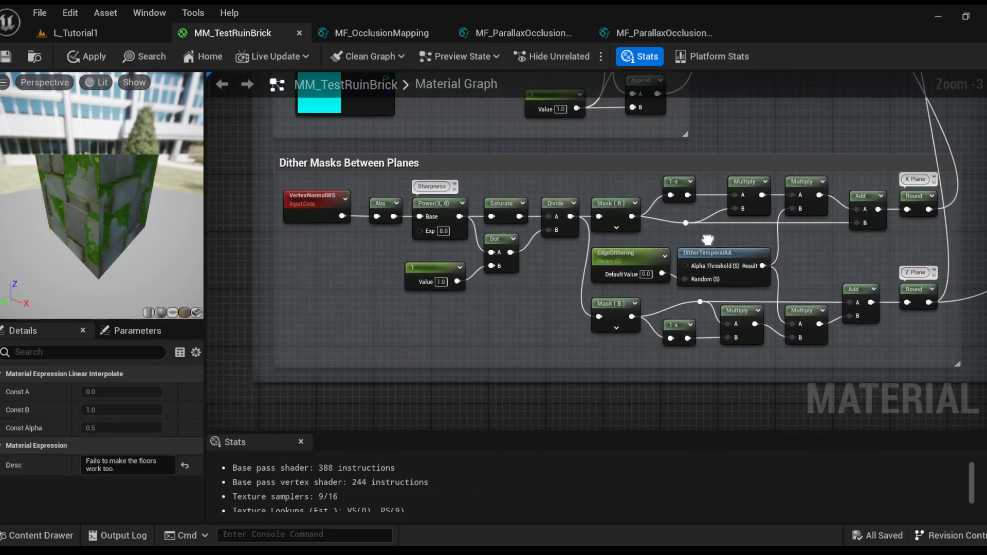
click(299, 205)
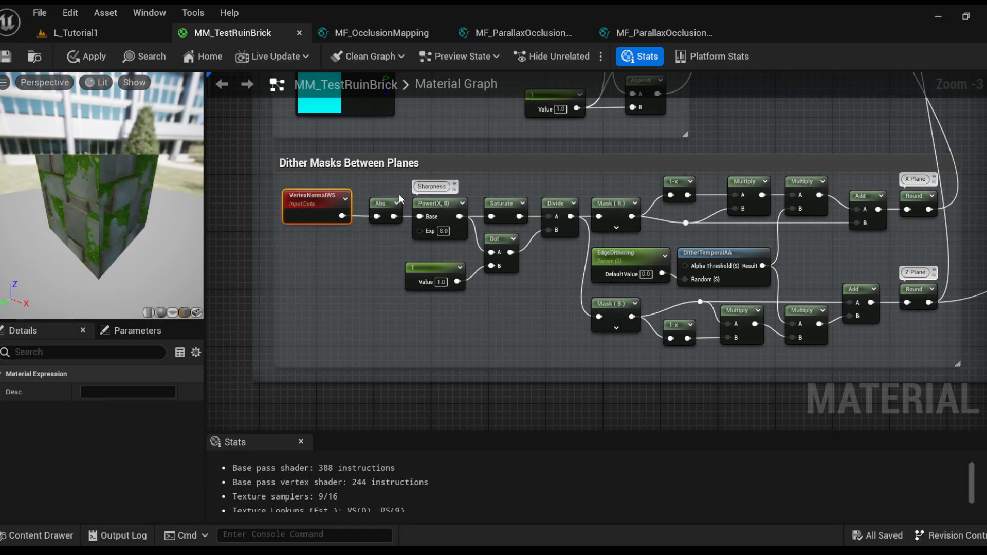
click(385, 203)
click(442, 204)
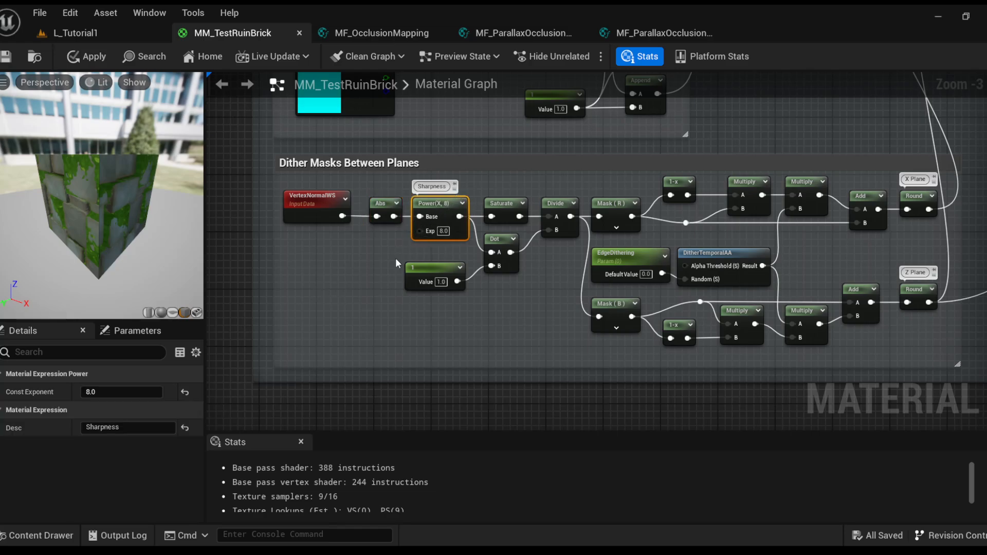
right_drag(513, 301, 463, 308)
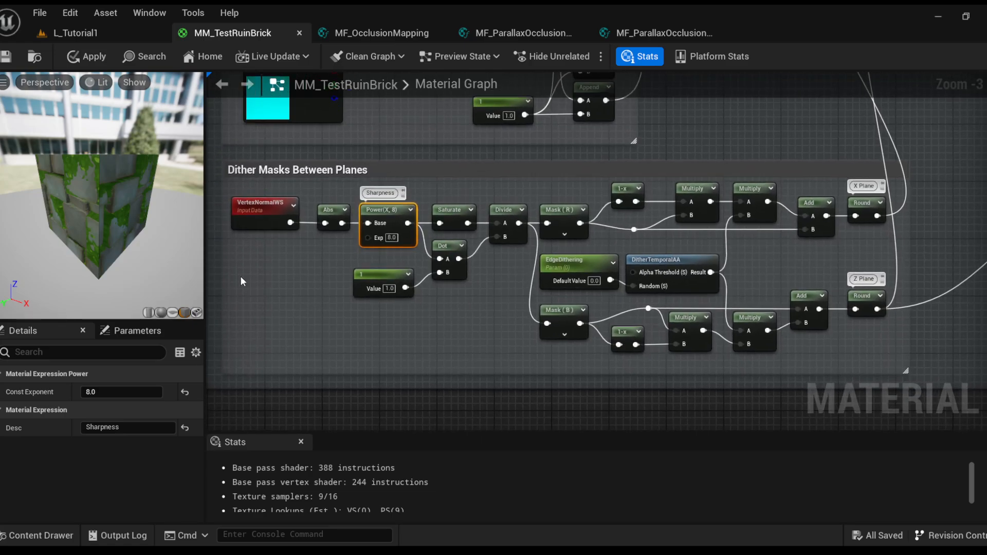
click(248, 310)
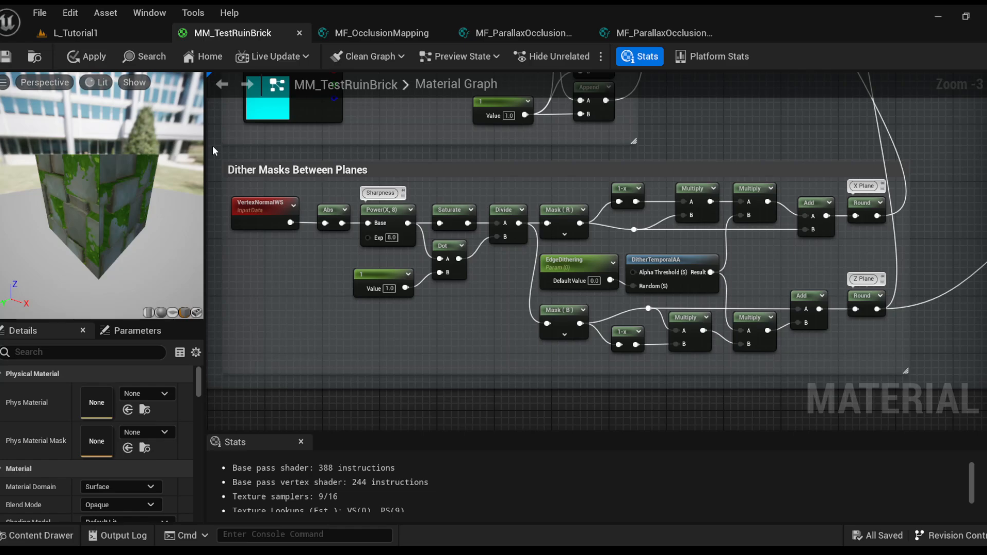
Shift the DitherTemporalAA node slightly right and up within the Dither Masks Between Planes group
scroll(263, 262, down, 3)
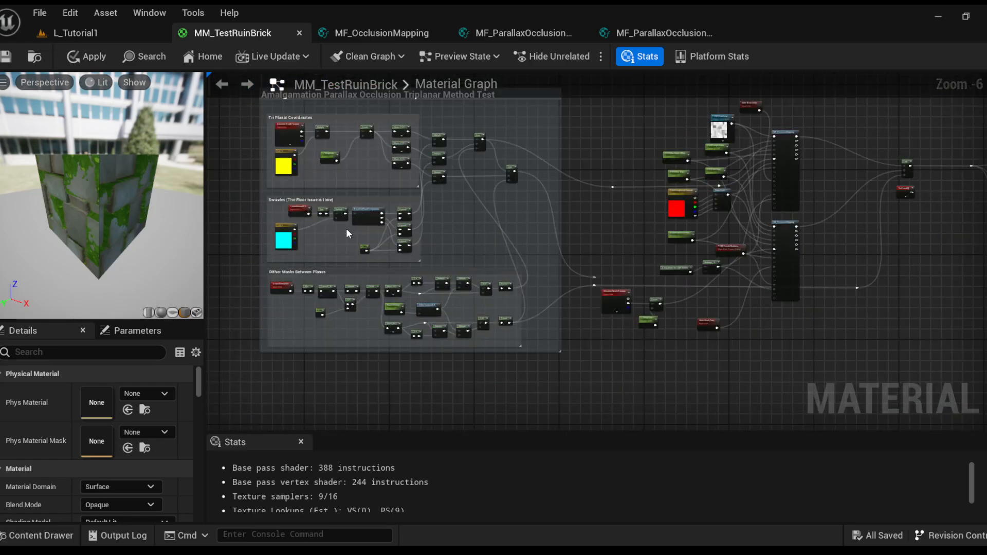
scroll(409, 262, up, 2)
right_drag(726, 253, 760, 234)
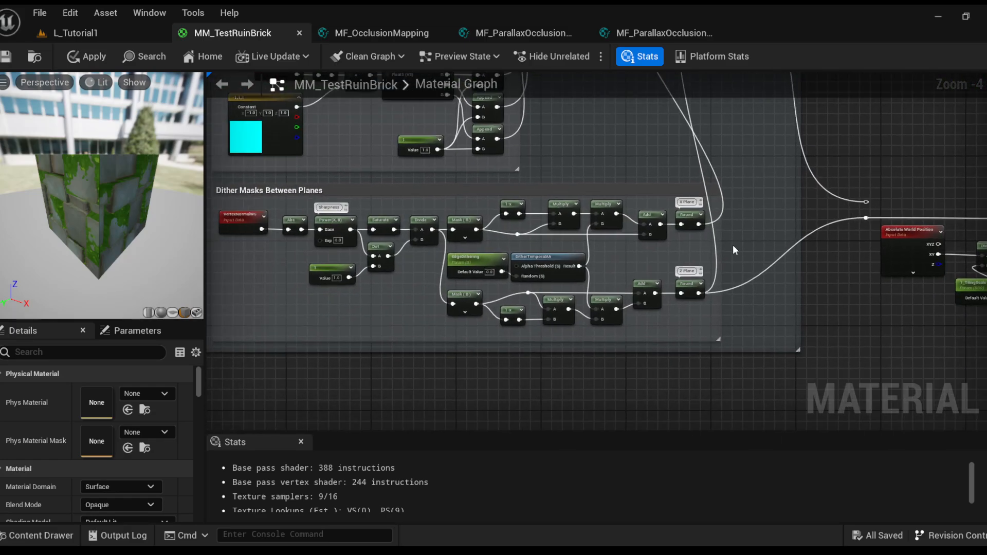
scroll(733, 250, up, 1)
right_drag(679, 240, 813, 256)
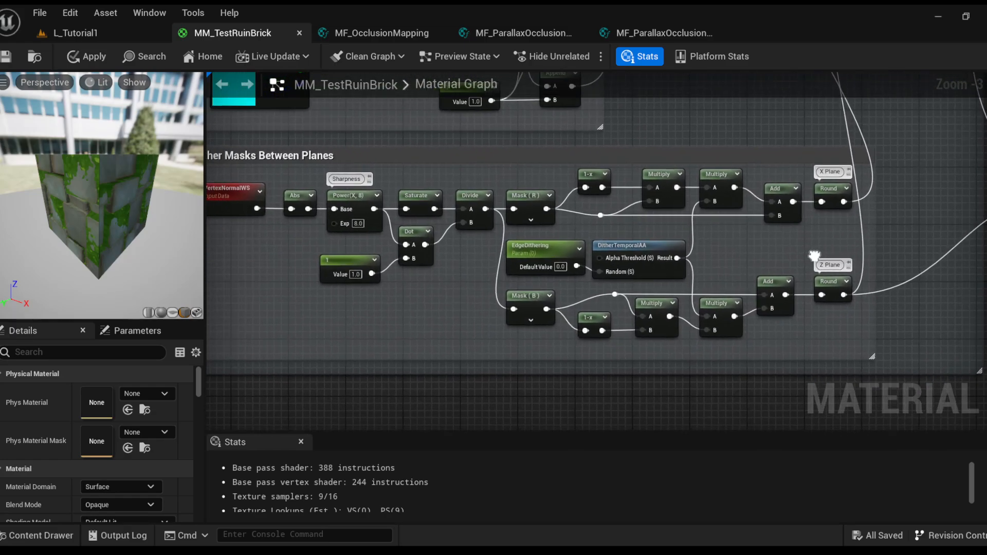
click(626, 247)
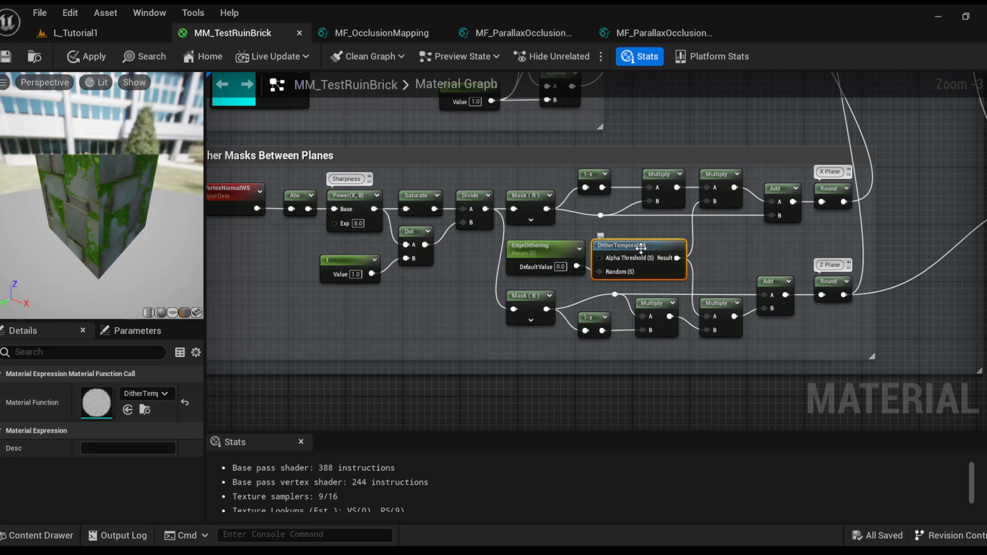
click(734, 241)
drag(650, 251, 650, 247)
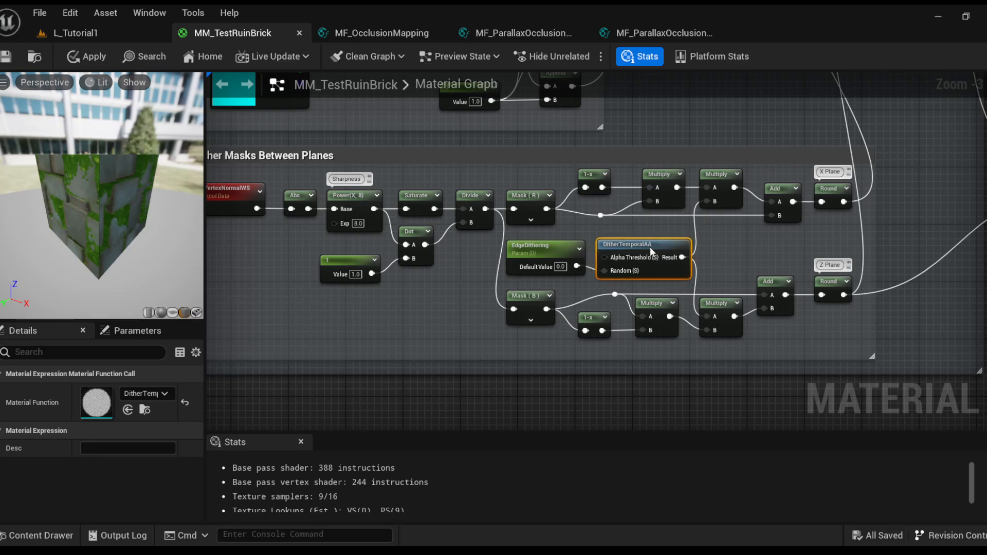
click(754, 246)
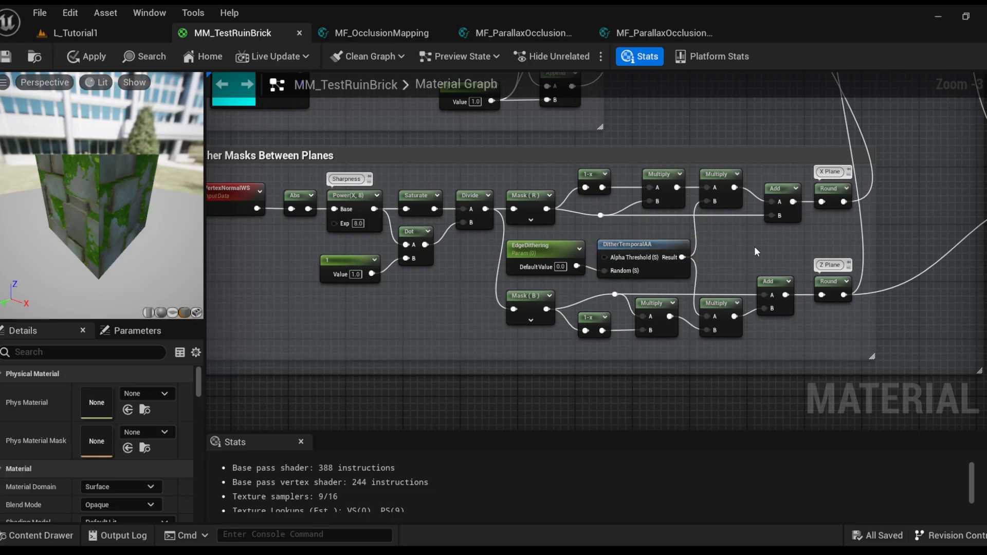
Trace the X Plane and Z Plane Round outputs up to the Alpha inputs of the walls and floors Lerp nodes
right_drag(747, 243, 576, 303)
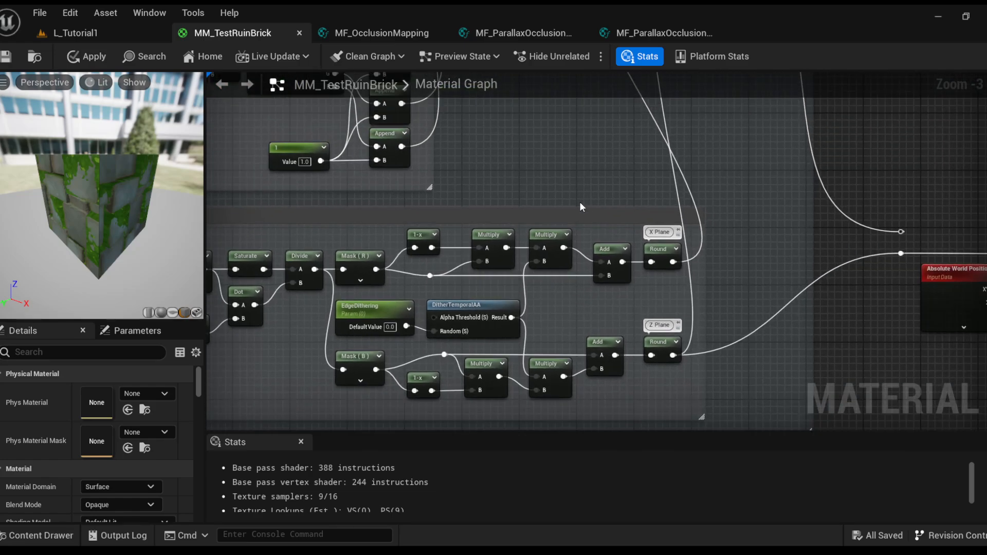
right_drag(580, 203, 584, 266)
scroll(461, 225, down, 2)
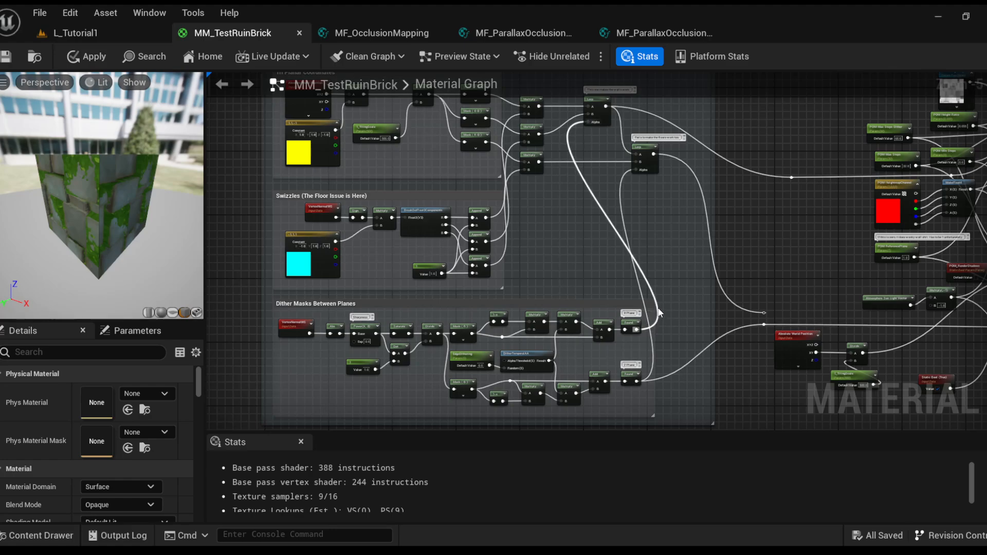
click(597, 114)
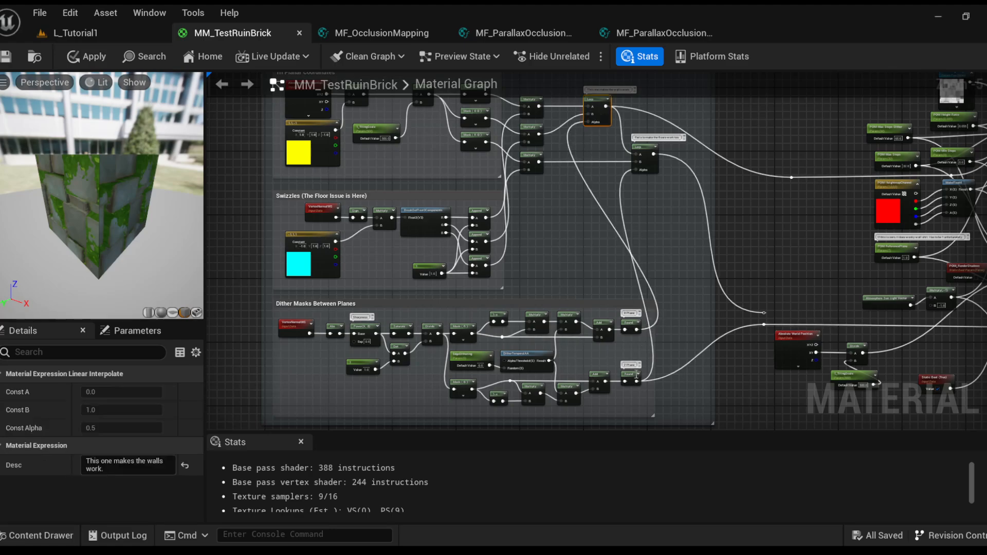
click(652, 147)
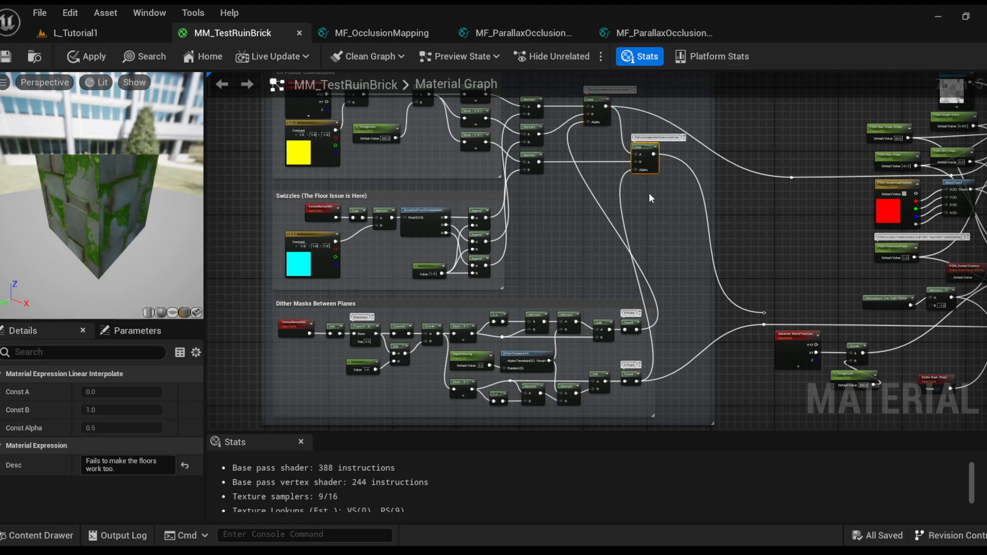
Follow the floors Lerp onward to inspect the final Lerp before the texture samples and both MF_OcclusionMapping nodes
scroll(646, 194, up, 1)
right_drag(647, 194, 482, 232)
scroll(511, 266, down, 1)
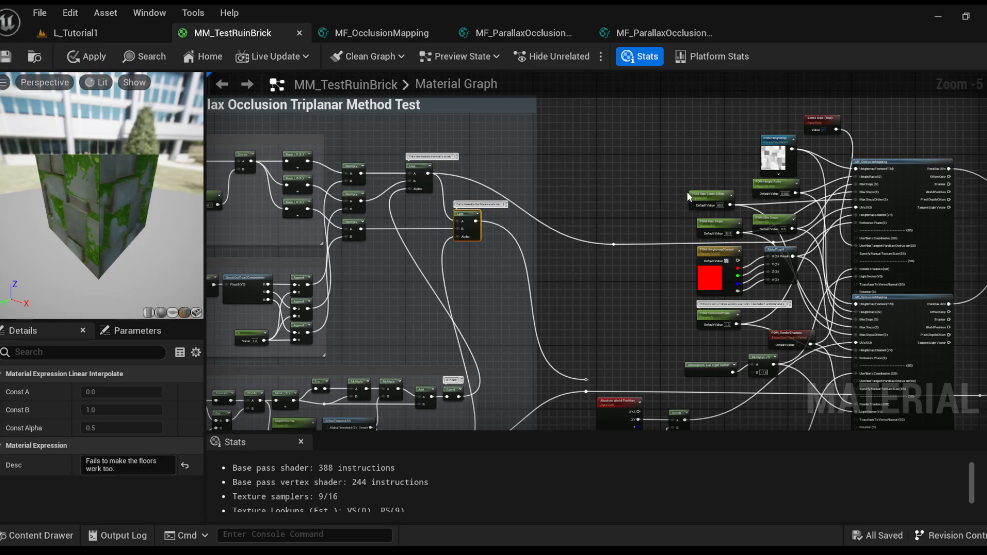
right_drag(686, 191, 495, 183)
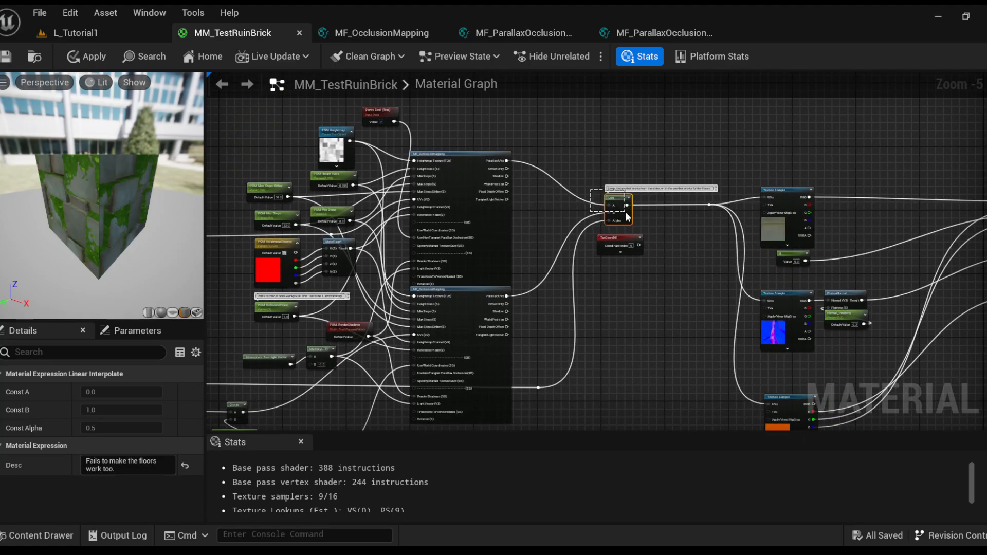
click(615, 310)
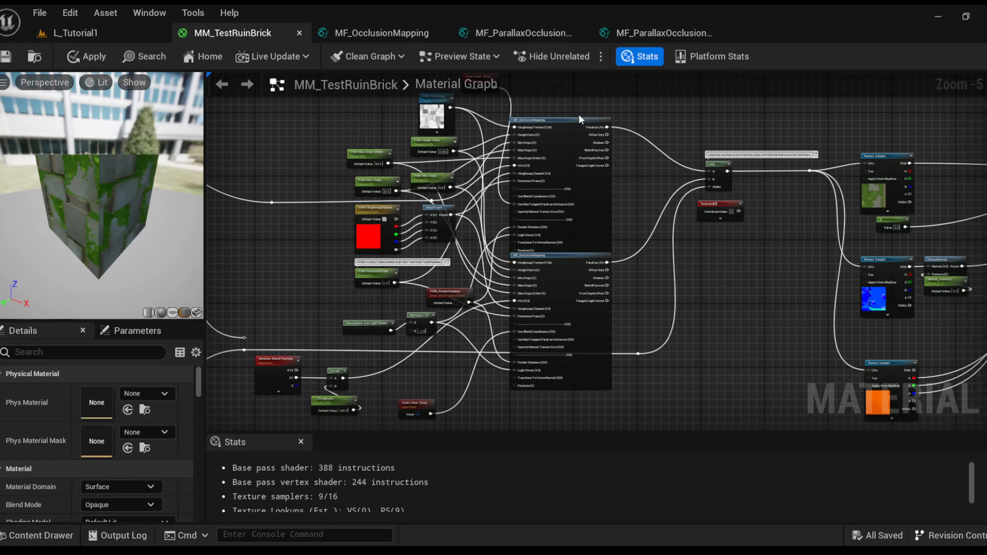
click(577, 120)
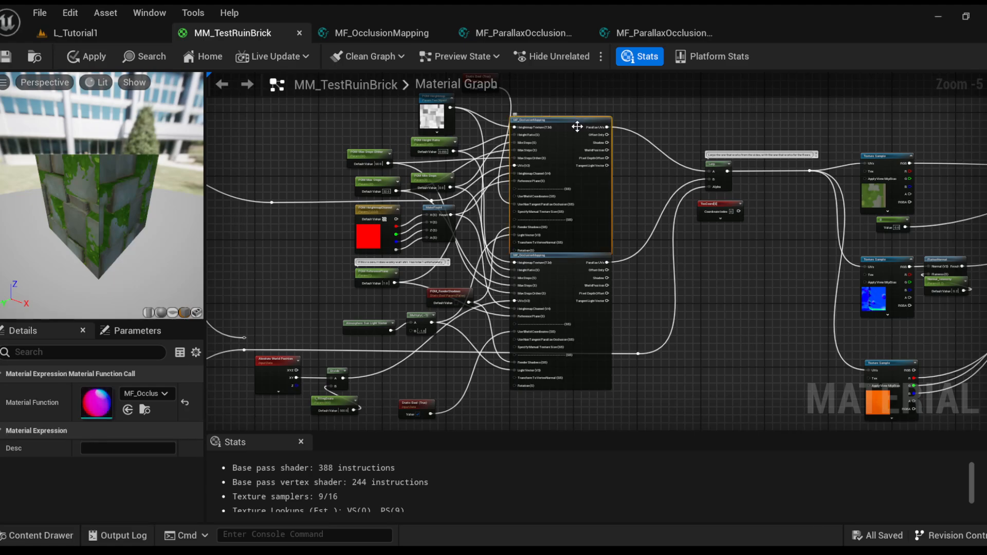
click(551, 260)
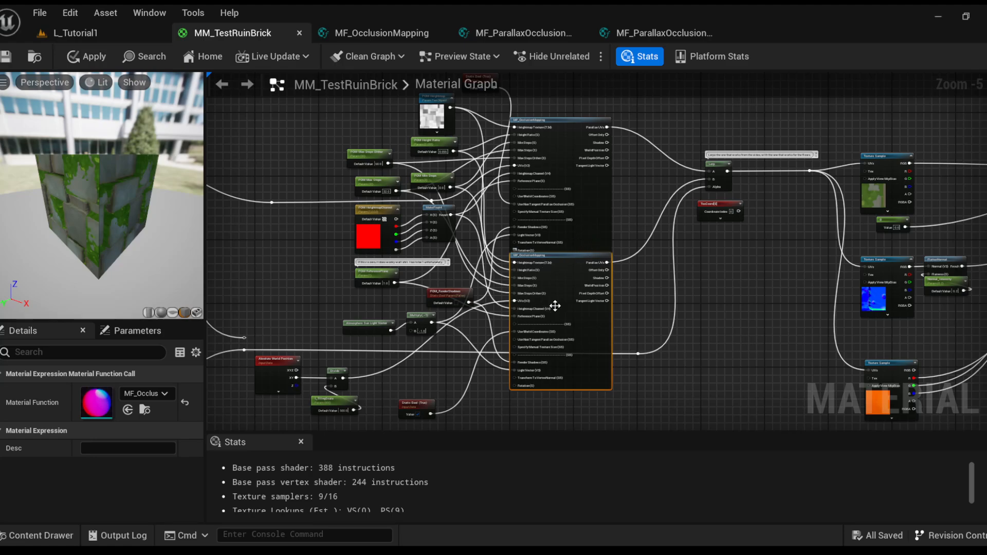
right_drag(484, 361, 587, 204)
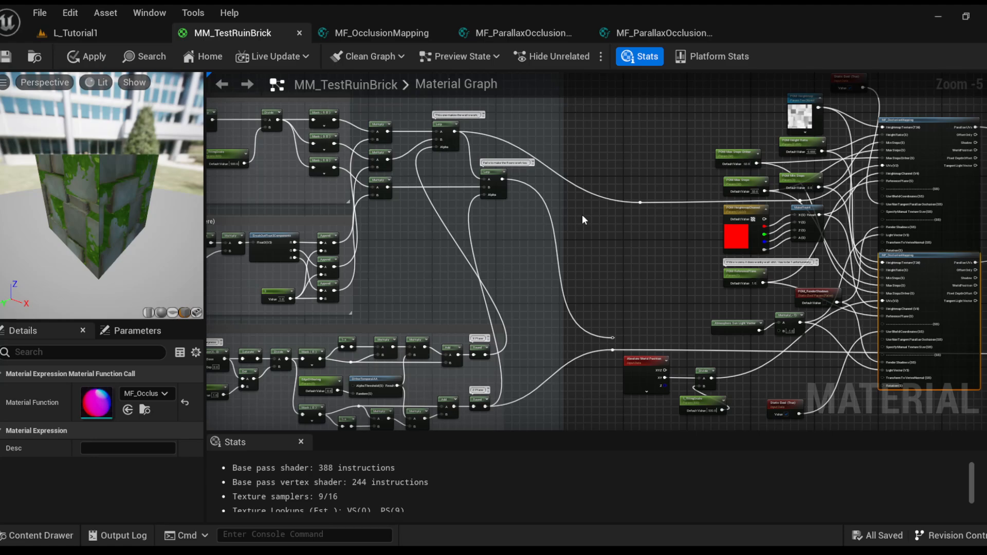
Trace the output of the Lerp commented "This one makes the walls work" to the first MF_OcclusionMapping node's UVs input
scroll(582, 219, up, 2)
right_drag(558, 219, 531, 221)
scroll(533, 201, down, 1)
right_drag(616, 253, 432, 233)
right_drag(309, 225, 541, 233)
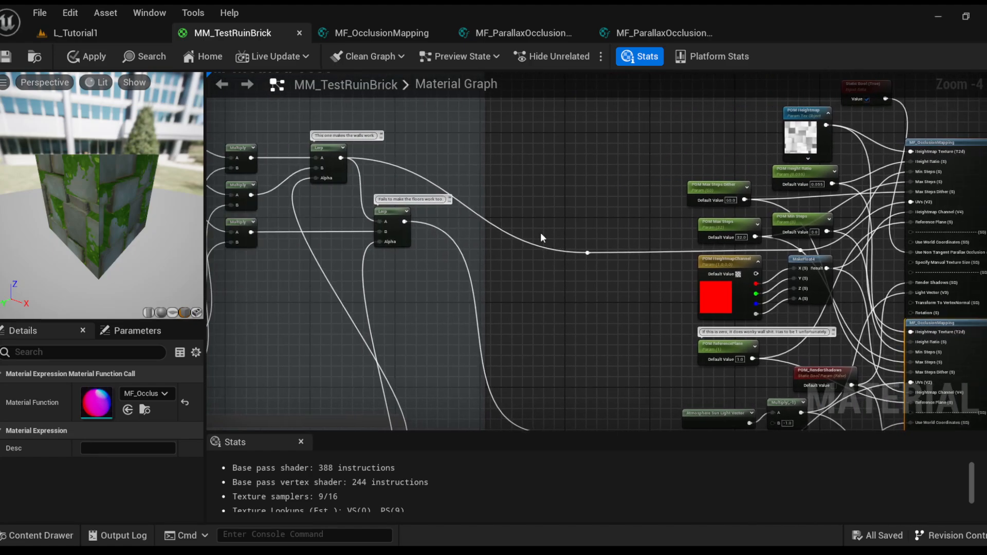
click(325, 148)
right_drag(618, 248, 441, 258)
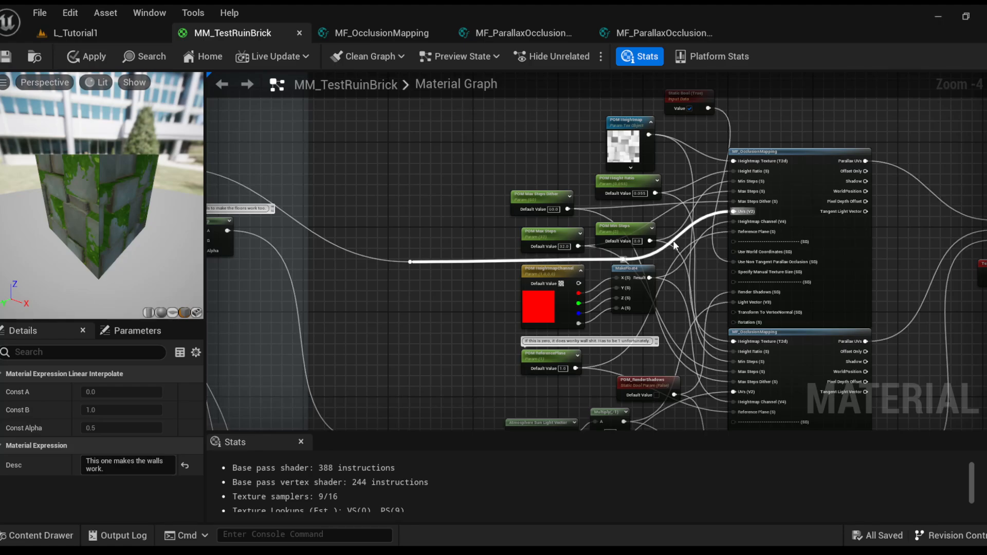
right_drag(859, 187, 681, 156)
click(702, 194)
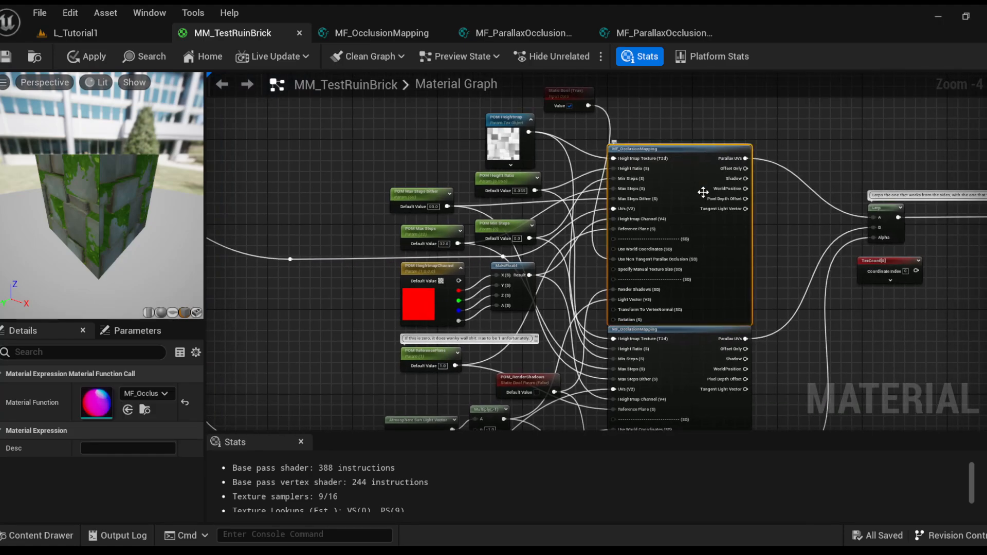
Compare the inputs of the two MF_OcclusionMapping nodes, including Use Non Tangent Parallax Occlusion, and their Parallax UVs connections to the final Lerp
scroll(622, 180, up, 1)
right_drag(622, 180, 535, 223)
scroll(531, 214, down, 1)
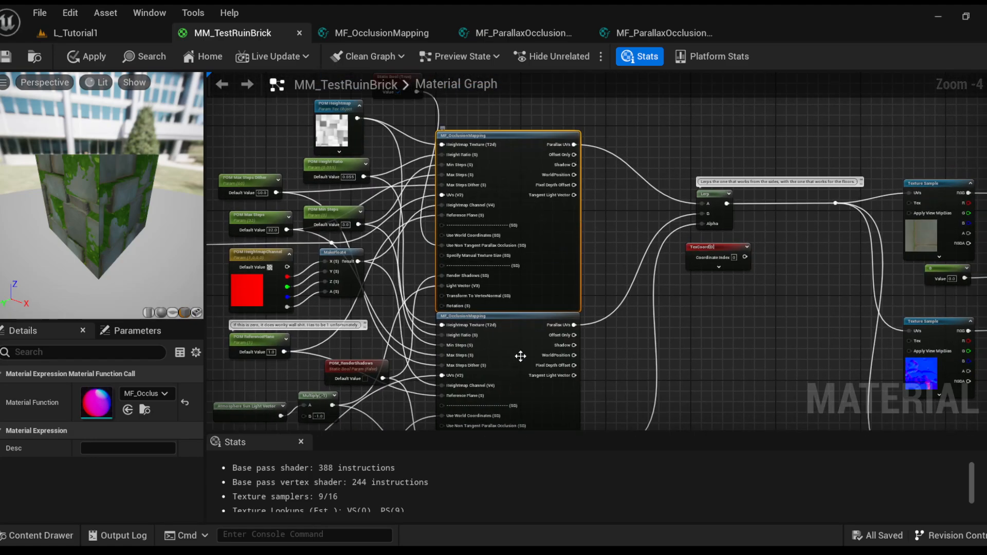
right_drag(525, 337, 566, 280)
click(506, 190)
scroll(499, 190, up, 1)
scroll(499, 190, down, 1)
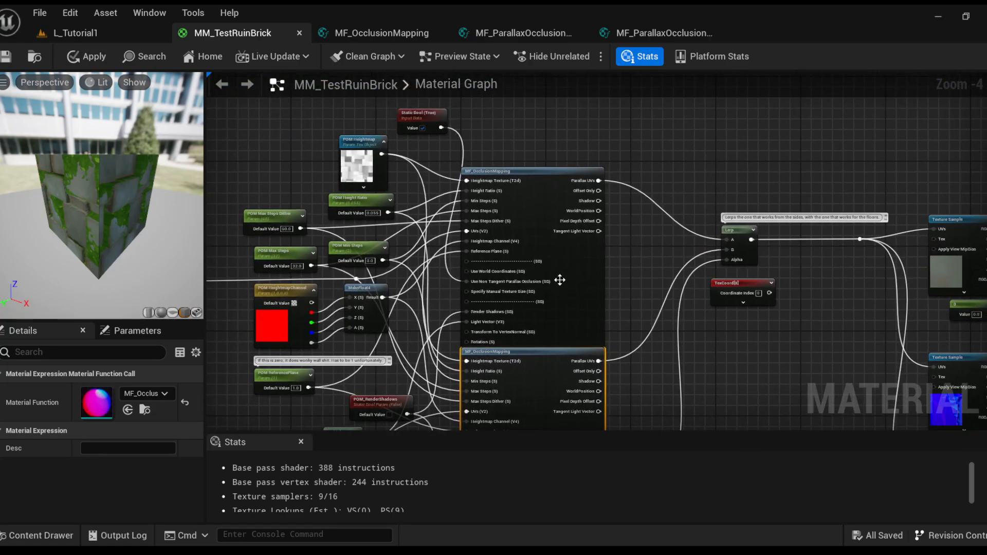
scroll(566, 280, up, 1)
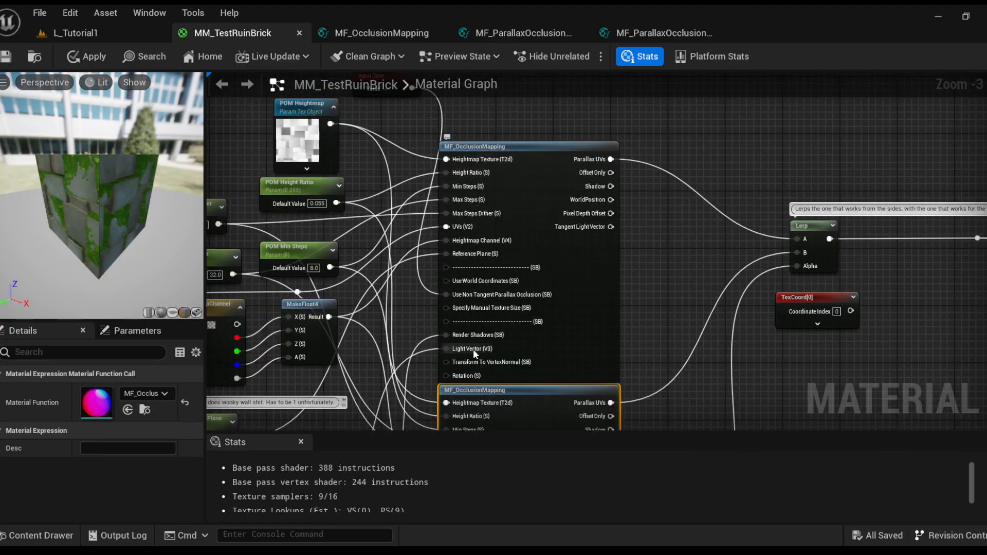
right_drag(475, 365, 485, 272)
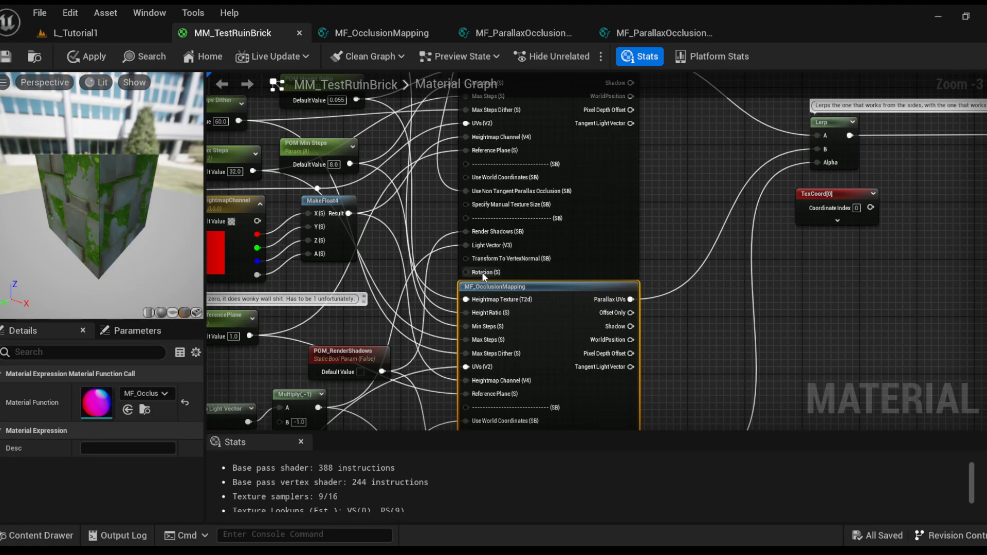
right_drag(677, 162, 693, 204)
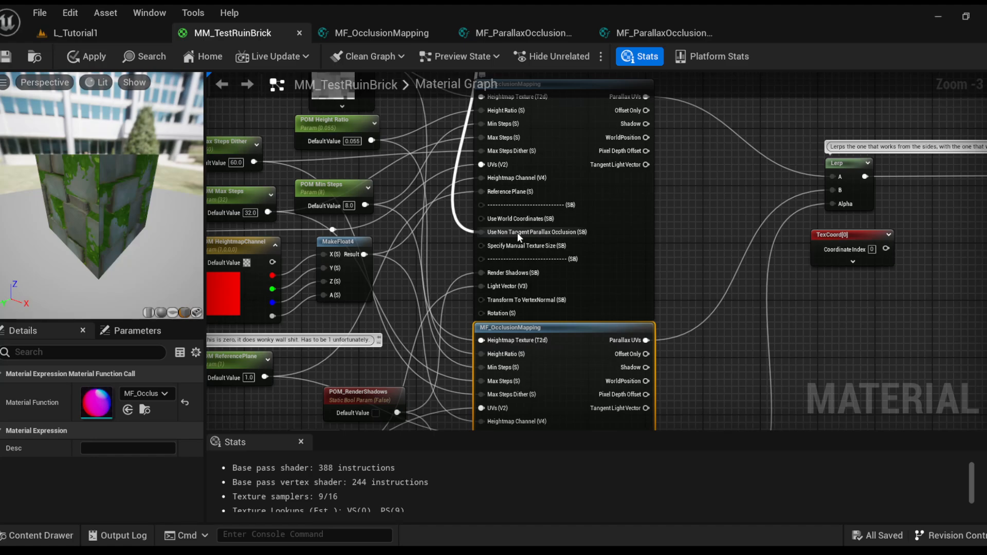
Inspect both MF_OcclusionMapping nodes one after the other and orbit the preview cube to view its top face
scroll(464, 226, down, 1)
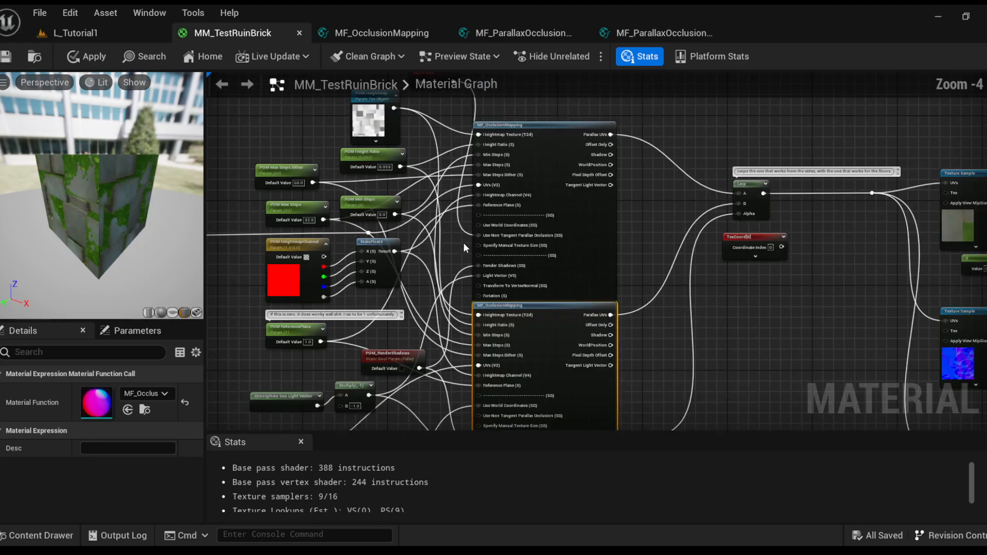
click(583, 163)
right_drag(591, 190, 580, 111)
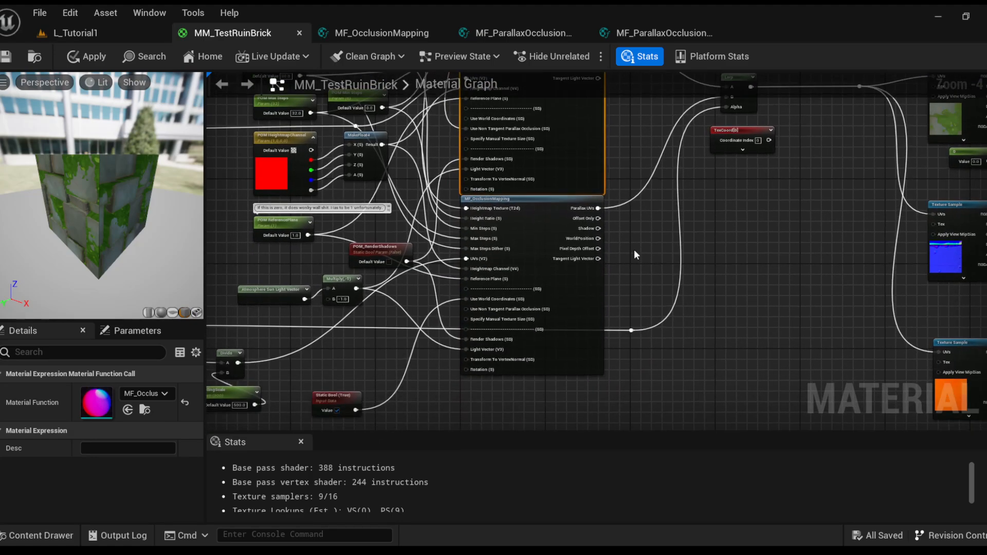
drag(633, 250, 555, 309)
right_drag(541, 243, 546, 263)
drag(140, 219, 106, 163)
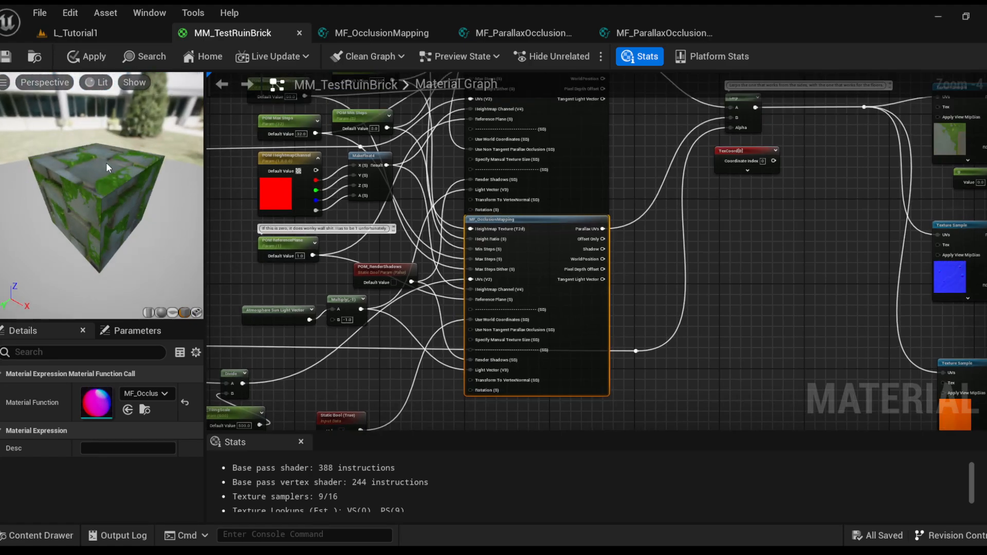
drag(142, 212, 99, 183)
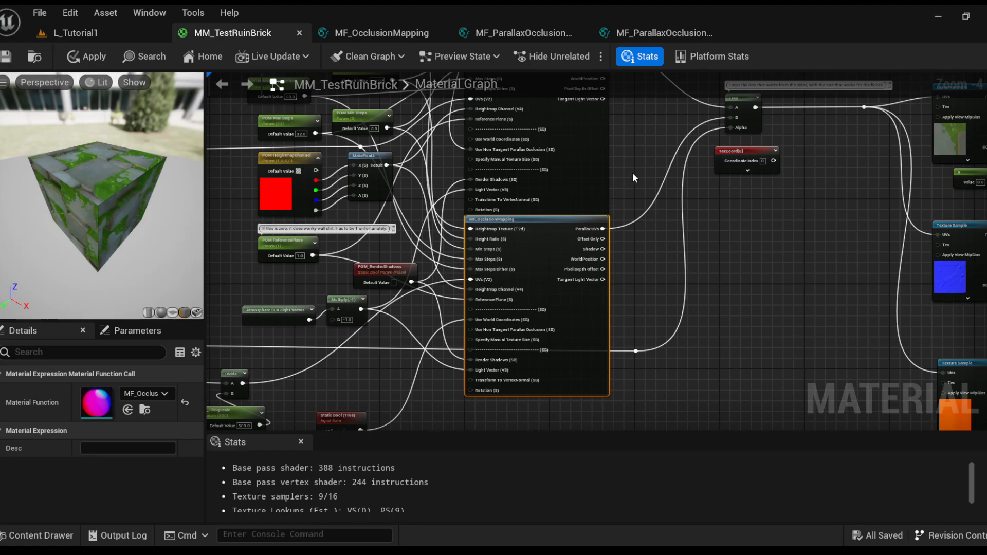
Open the MF_OcclusionMapping function and follow its input nodes to the two parallax occlusion function calls and the outputs
click(397, 36)
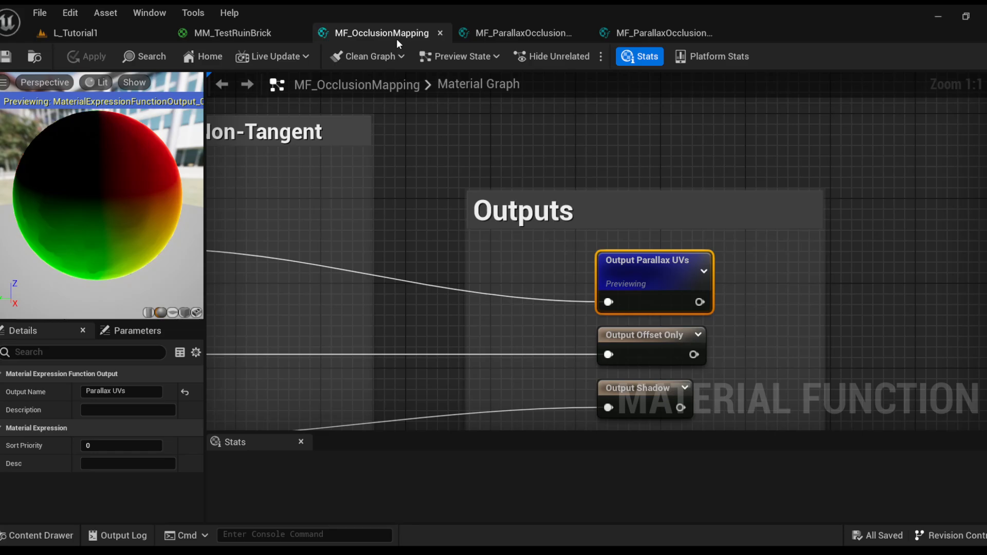
scroll(415, 238, down, 5)
scroll(412, 170, up, 1)
right_drag(412, 171, 861, 260)
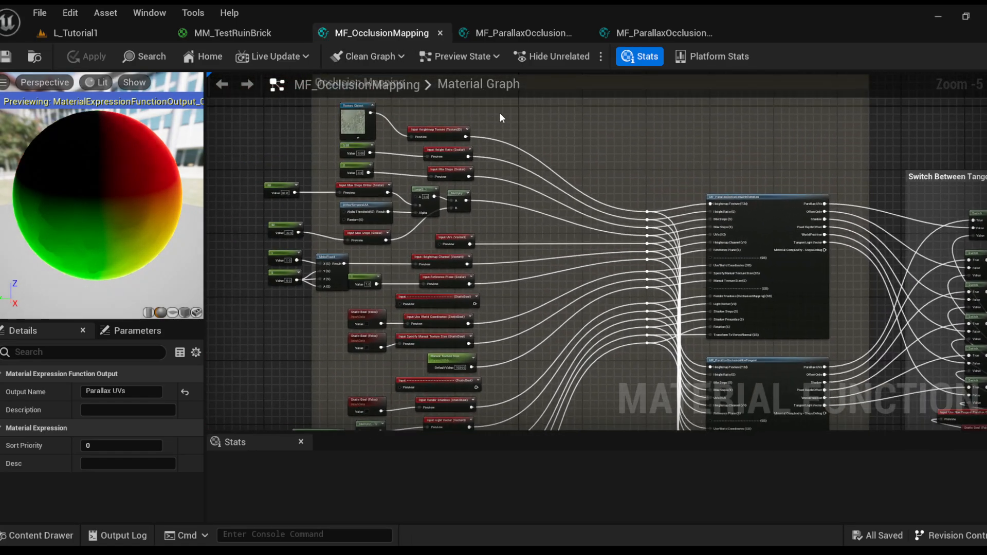
drag(500, 113, 286, 396)
right_drag(784, 77, 677, 153)
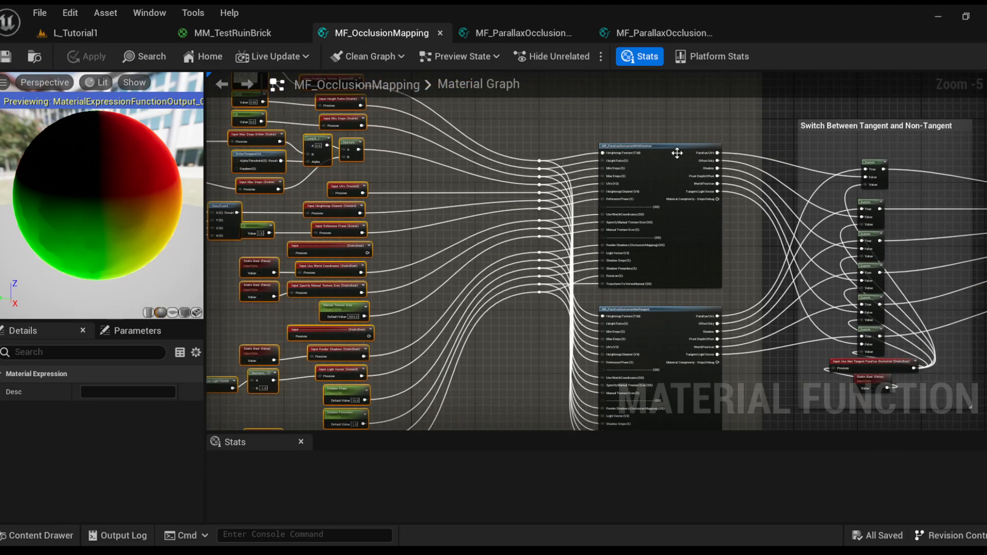
right_drag(560, 144, 445, 145)
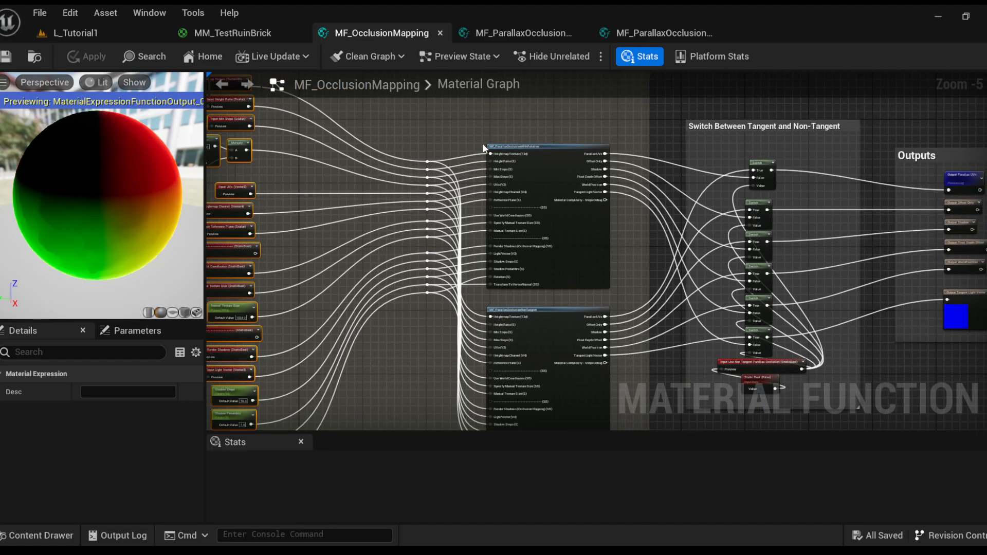
Compare the MF_ParallaxOcclusionWithRotation and MF_ParallaxOcclusionNonTangent nodes inside MF_OcclusionMapping
scroll(447, 141, up, 1)
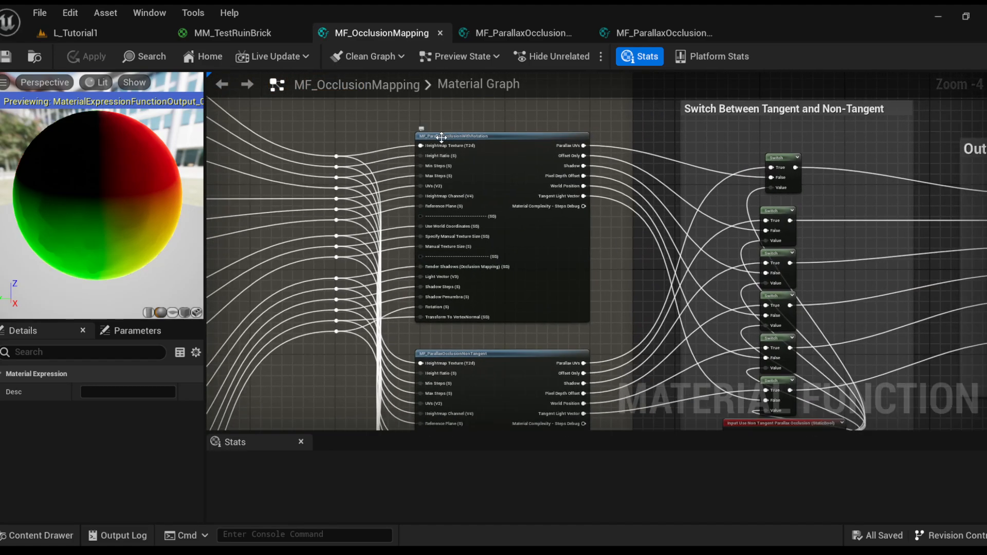
click(441, 137)
scroll(482, 152, up, 1)
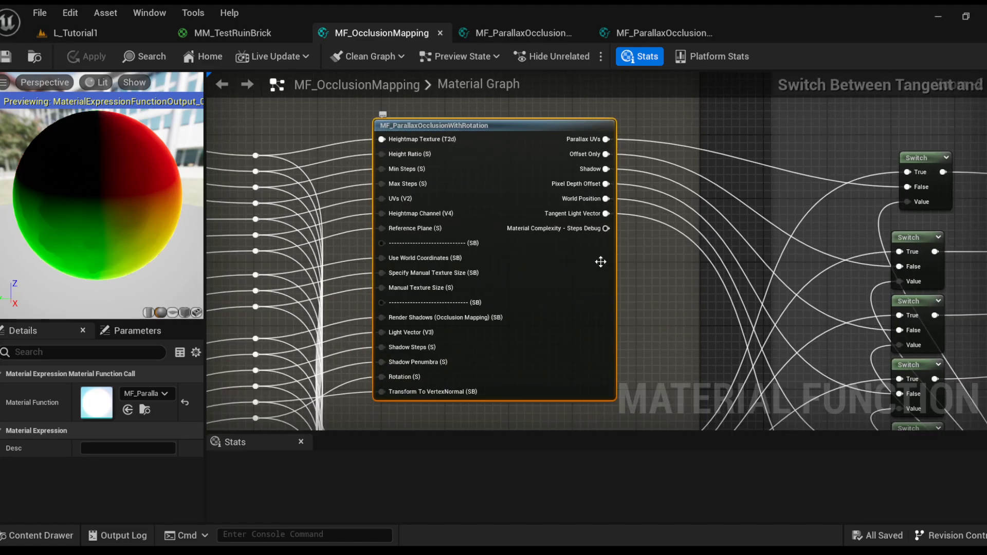
right_drag(600, 262, 598, 168)
click(451, 161)
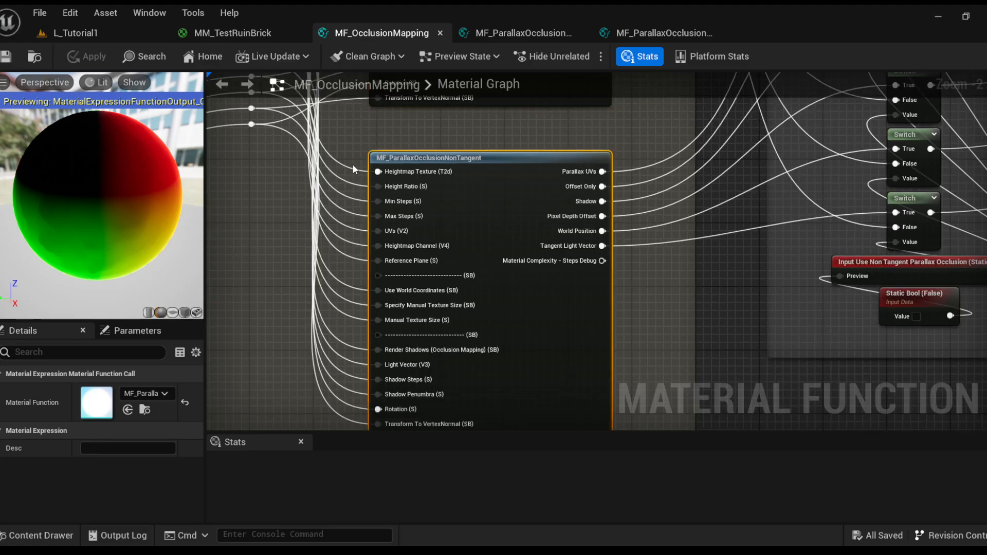
right_drag(556, 140, 535, 156)
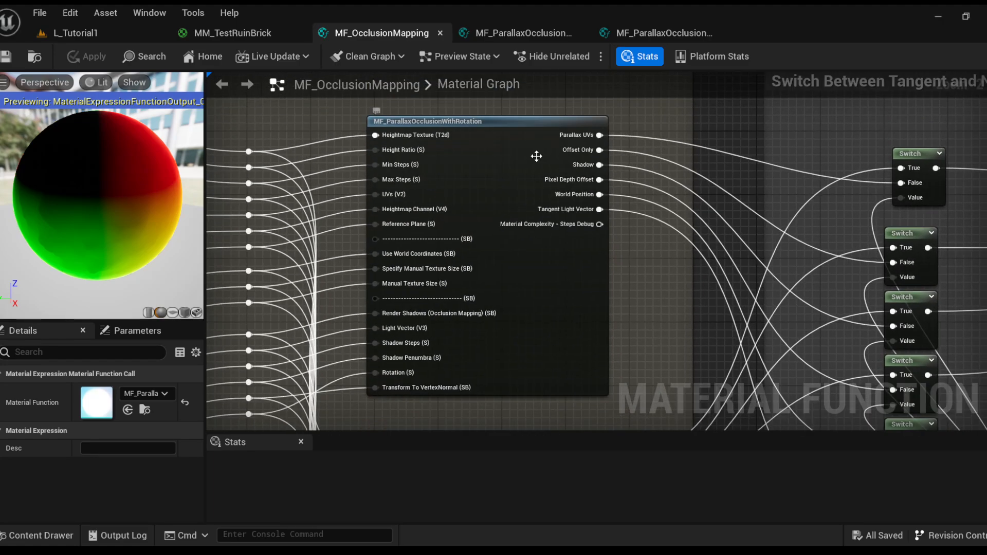
click(478, 116)
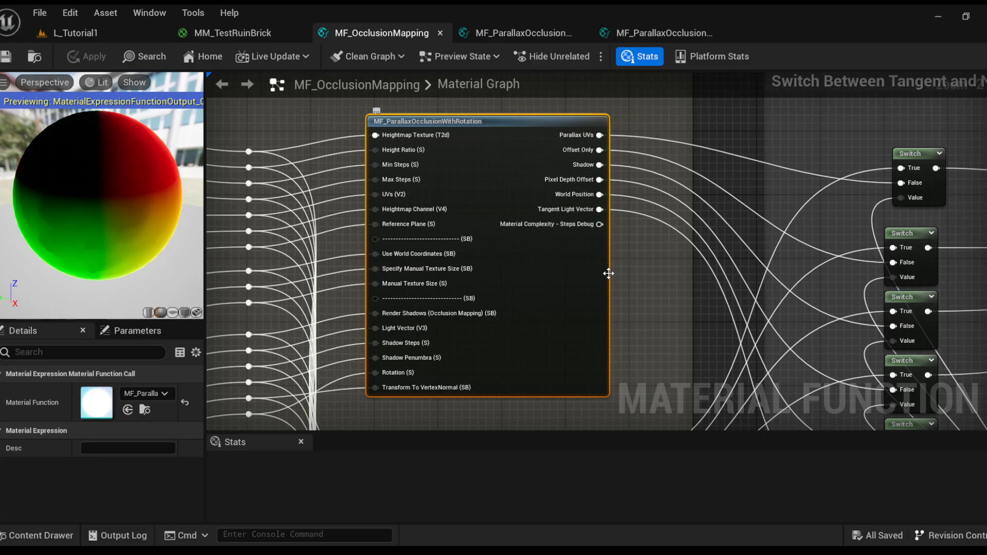
right_drag(608, 273, 581, 119)
click(492, 188)
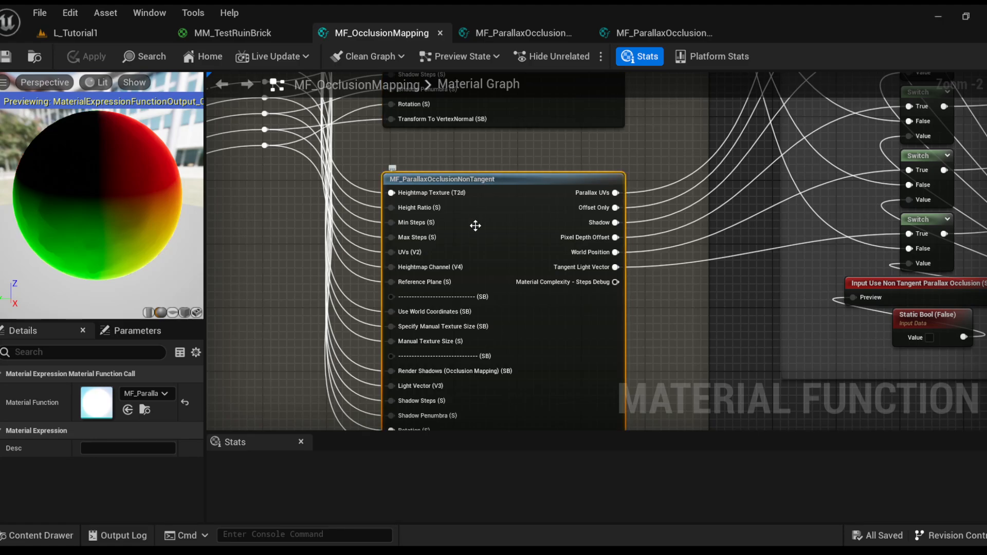
Check the lower MF_OcclusionMapping node in MM_TestRuinBrick and return to MF_ParallaxOcclusionWithRotation inside the MF_OcclusionMapping function
click(285, 35)
right_drag(527, 157, 531, 78)
click(549, 253)
click(364, 35)
right_drag(473, 141, 477, 395)
click(506, 206)
scroll(524, 329, down, 2)
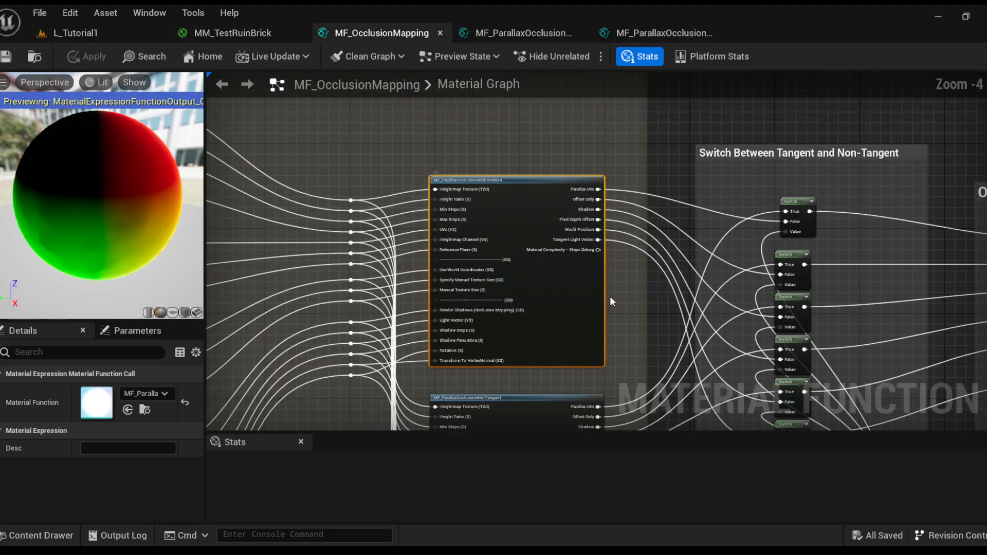
Examine the "Switch Between Tangent and Non-Tangent" group and its Use Non Tangent Parallax Occlusion static bool input
right_drag(623, 270, 430, 257)
click(528, 154)
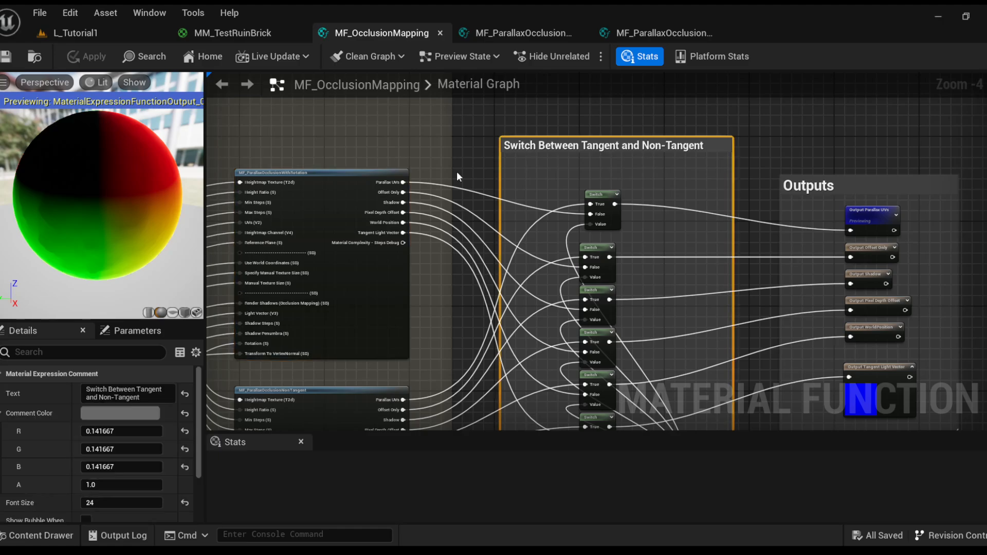
right_drag(603, 204, 593, 51)
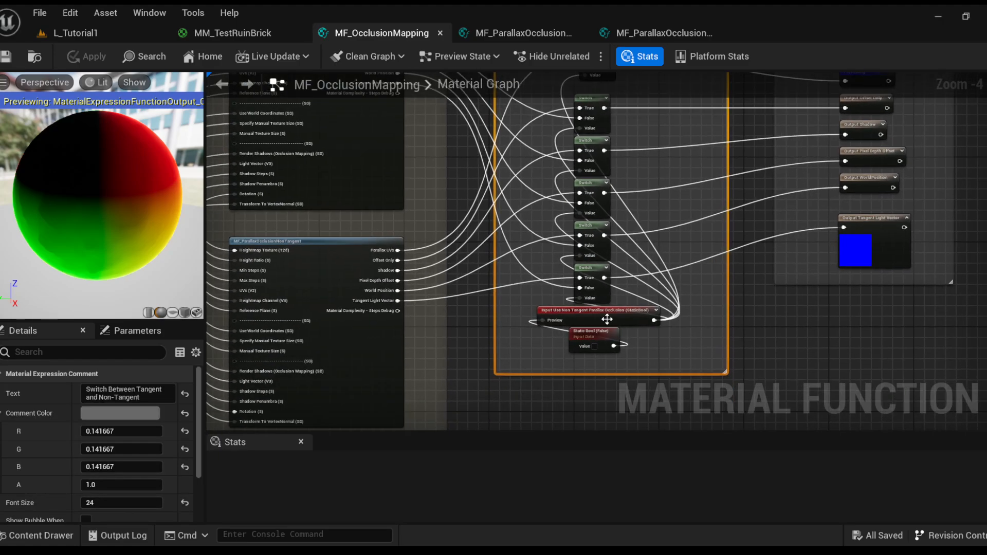
scroll(606, 318, up, 2)
click(549, 316)
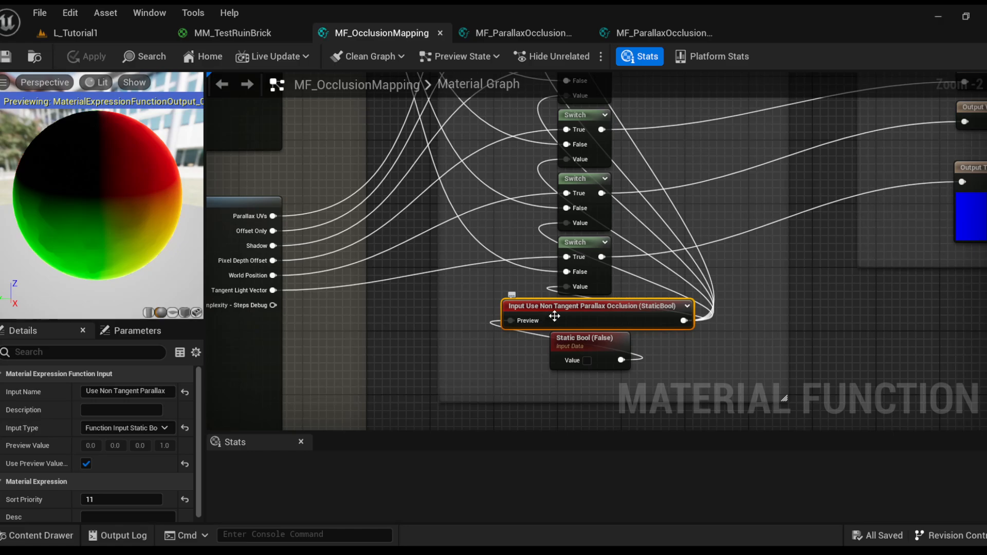
Follow the Switch nodes to the function outputs and back to the WithRotation and NonTangent parallax nodes
scroll(756, 192, down, 1)
right_drag(760, 182, 669, 311)
right_drag(690, 260, 528, 284)
scroll(575, 311, down, 1)
right_drag(440, 270, 735, 252)
right_drag(481, 271, 574, 238)
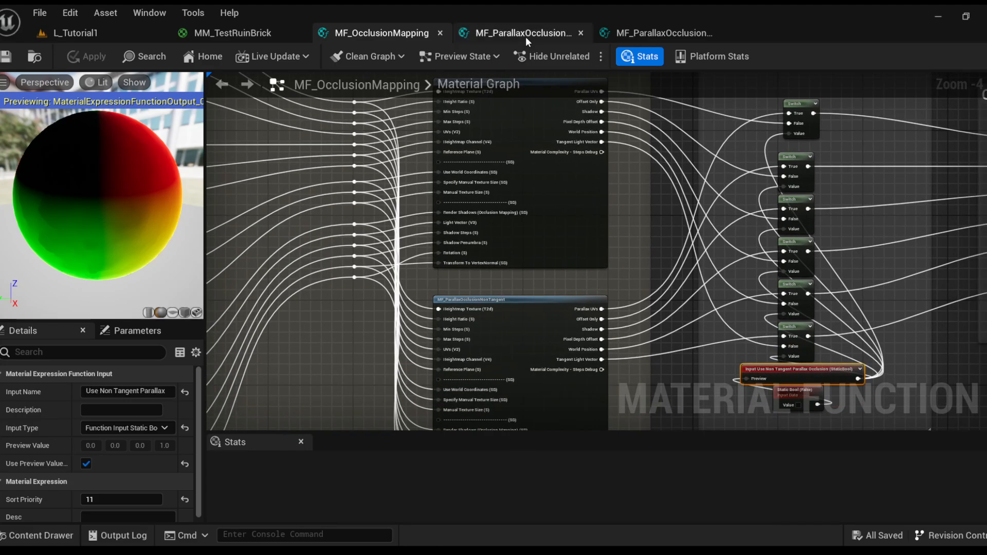
right_drag(478, 79, 478, 123)
scroll(477, 123, up, 1)
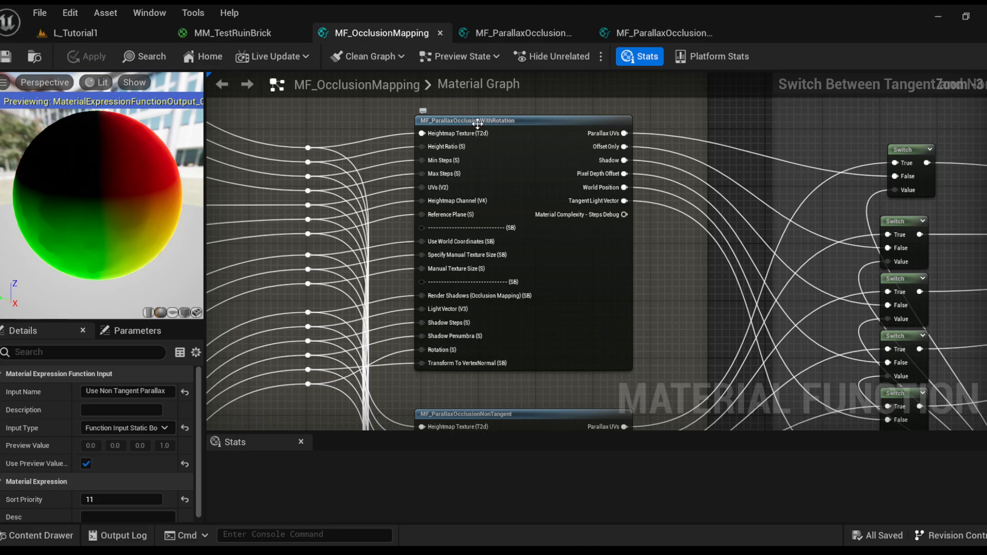
right_drag(542, 268, 531, 172)
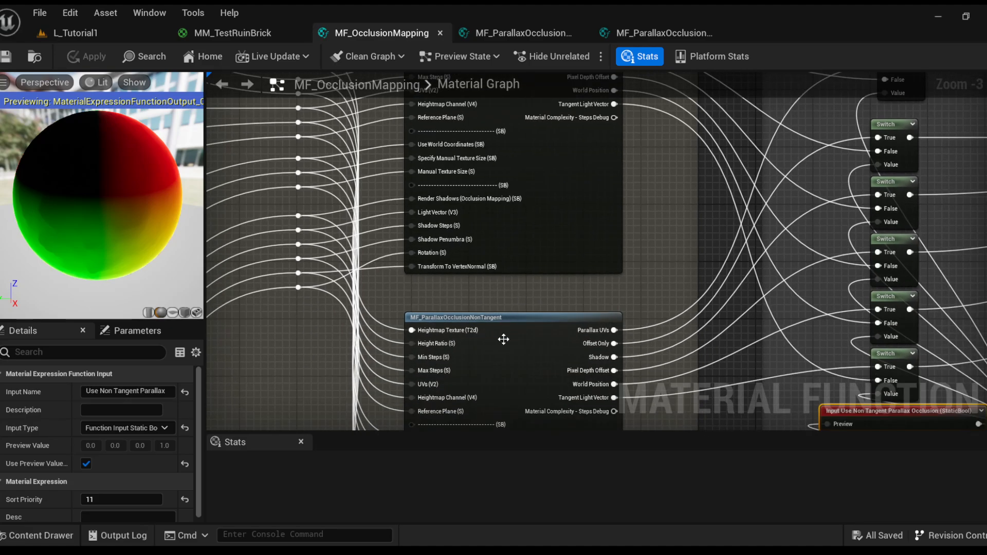
Open the MF_ParallaxOcclusionWithRotation function and survey its whole node graph
click(632, 34)
scroll(638, 193, down, 4)
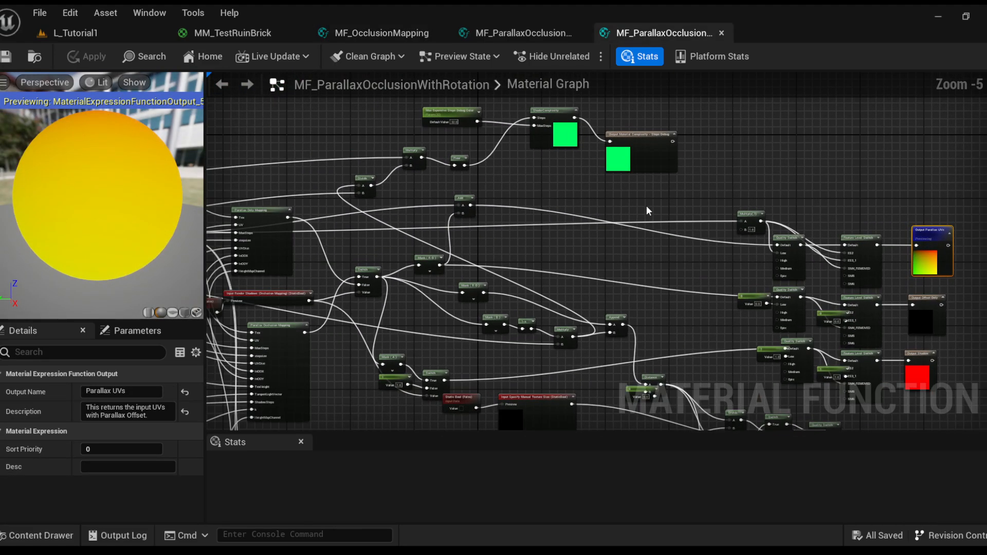
scroll(646, 207, down, 5)
drag(229, 117, 945, 401)
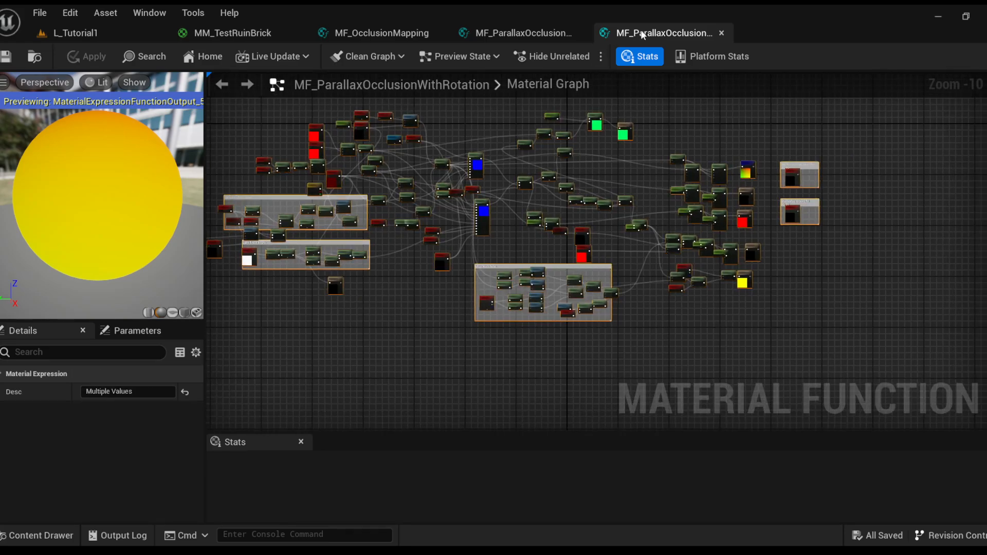
scroll(478, 187, up, 3)
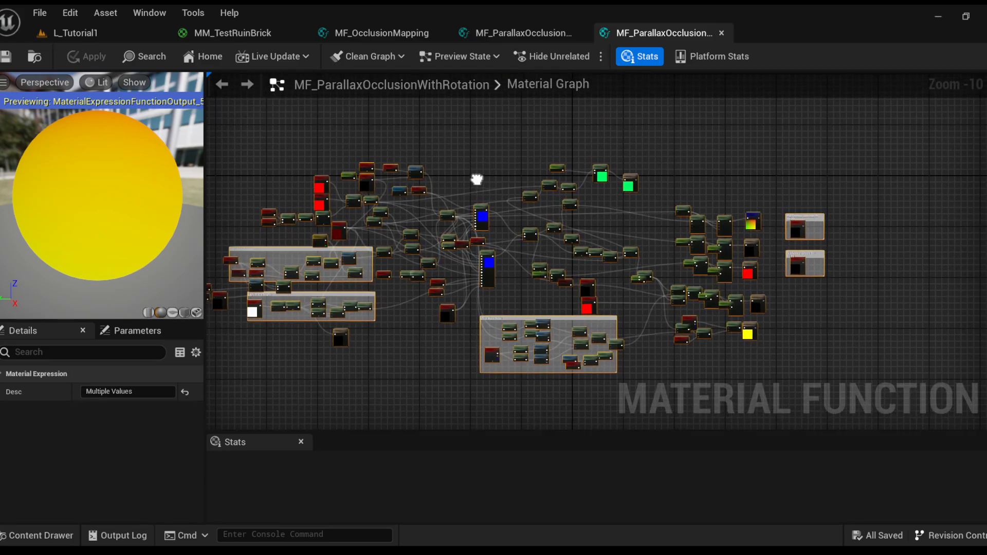
scroll(477, 188, up, 2)
right_drag(507, 181, 661, 194)
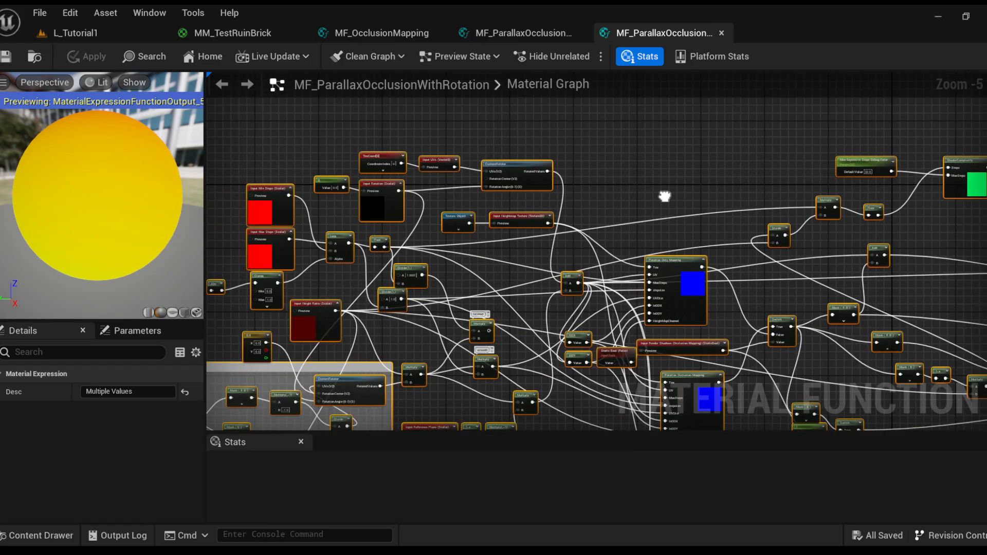
Locate the UVs, Rotation and Heightmap Texture inputs at the start of the MF_ParallaxOcclusionWithRotation graph
click(662, 176)
scroll(561, 173, up, 2)
right_drag(562, 172, 632, 179)
scroll(523, 172, up, 1)
right_drag(523, 172, 608, 156)
scroll(533, 159, down, 1)
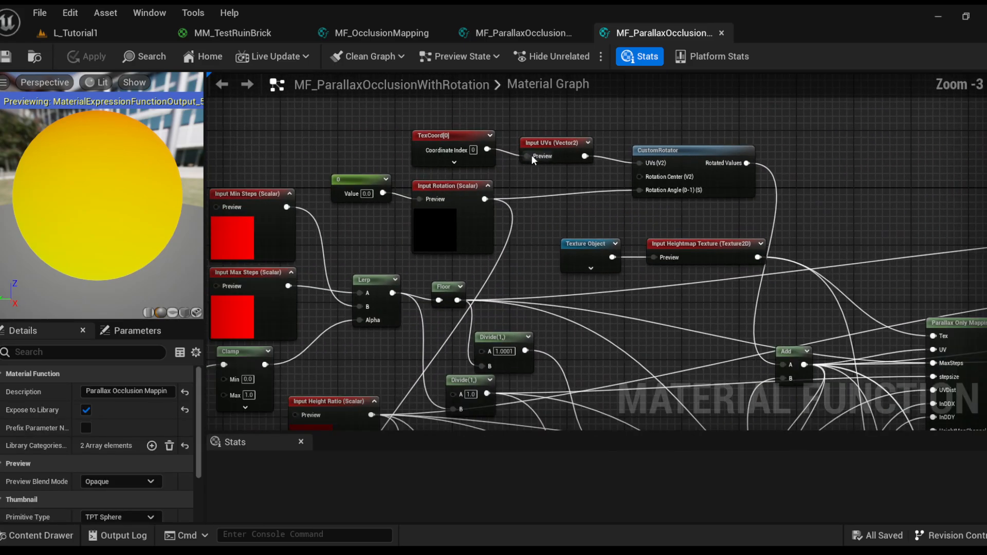
Examine how the Rotation input and its 0 constant feed the Rotation Angle of the CustomRotator on the UVs
click(689, 158)
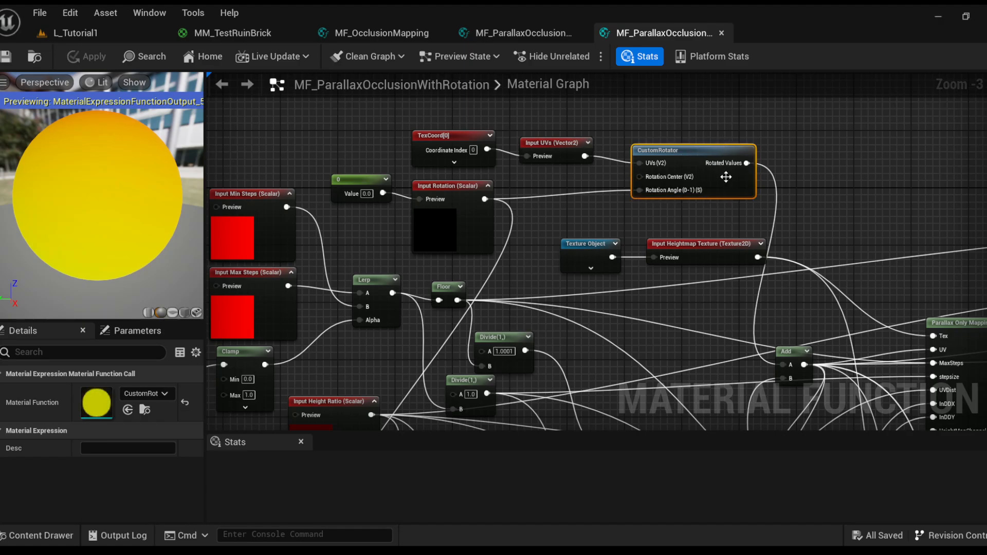
drag(344, 235, 460, 186)
right_drag(653, 155, 610, 131)
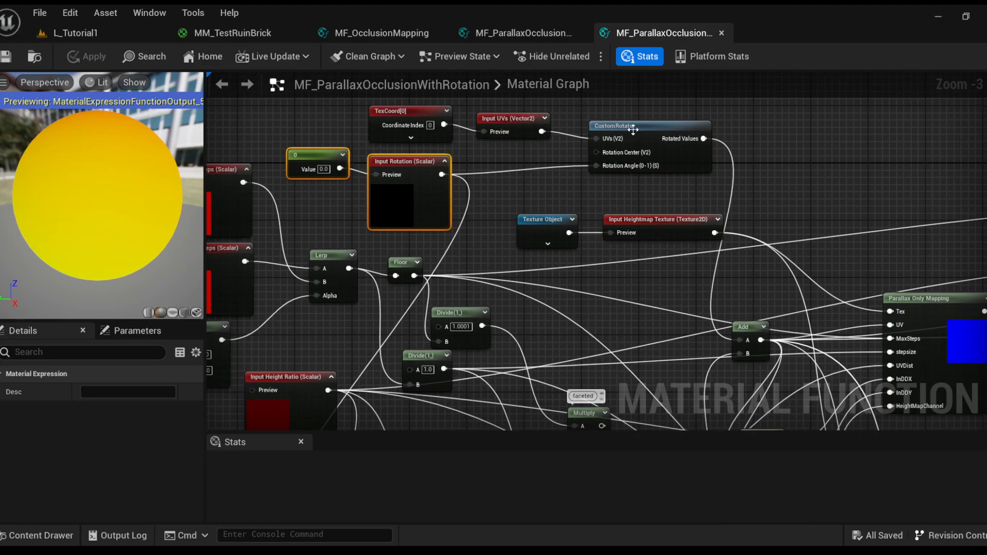
click(624, 132)
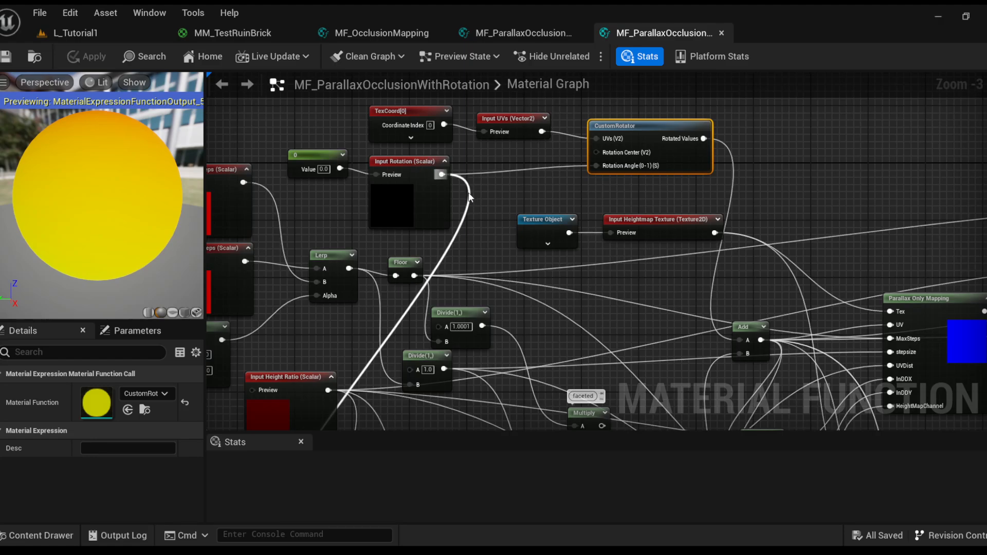
Trace the Rotation input to the second CustomRotator and inspect its 0,0 Rotation Center constant and Divide-fed UVs
right_drag(329, 360, 464, 149)
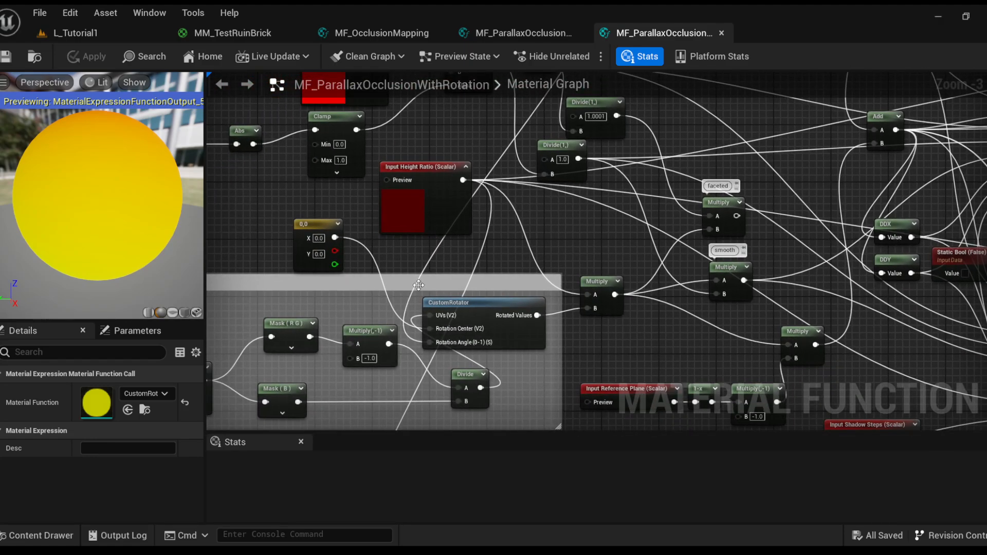
click(471, 317)
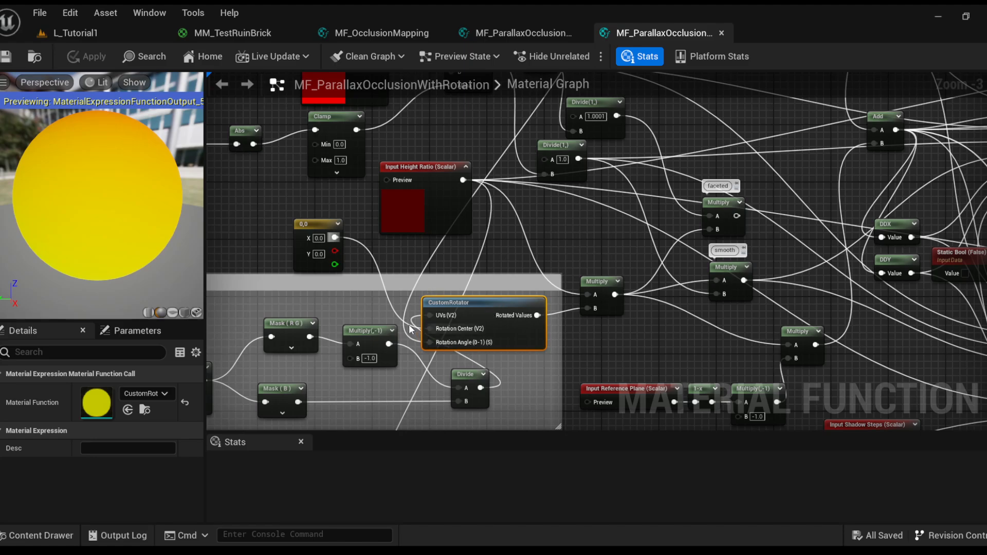
drag(335, 237, 406, 325)
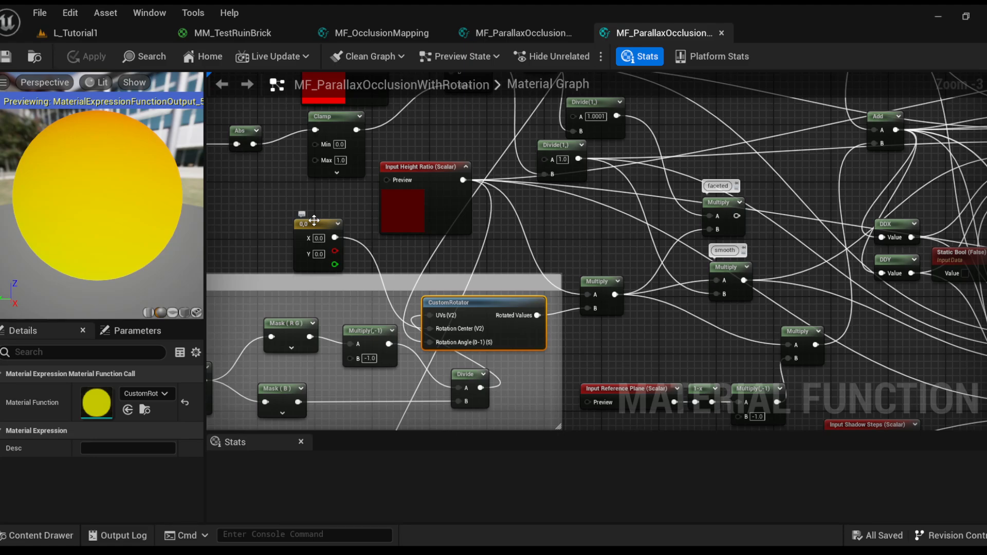
right_drag(421, 275, 408, 252)
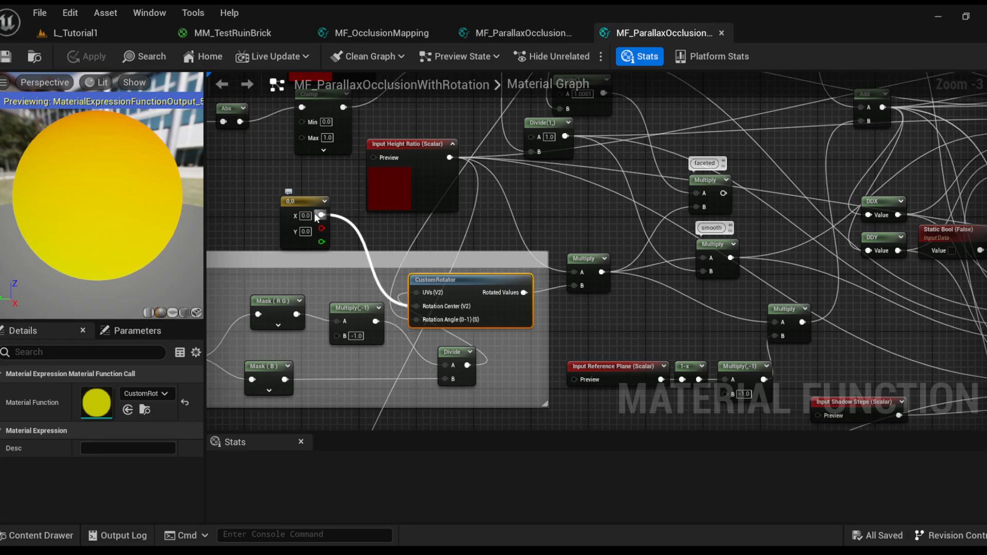
click(453, 360)
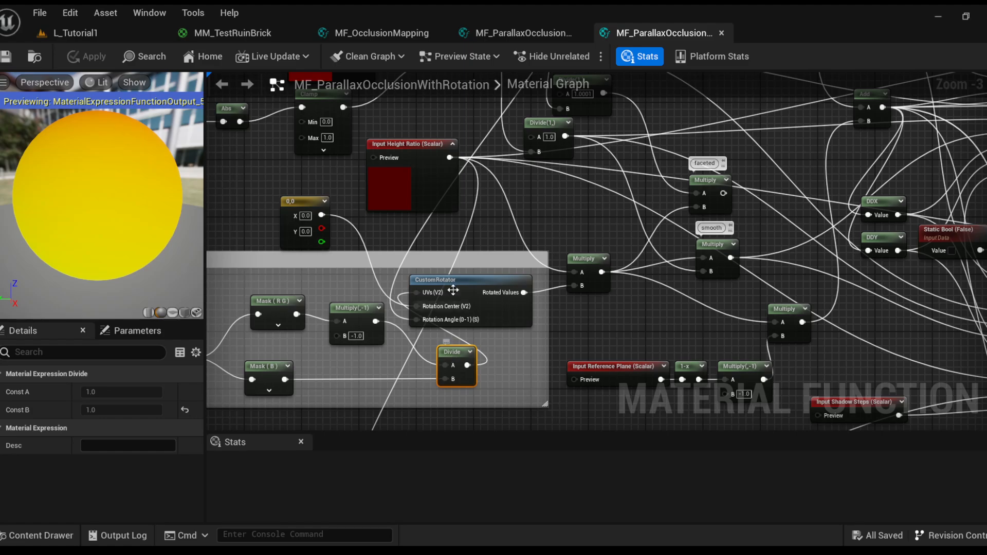
scroll(538, 203, down, 1)
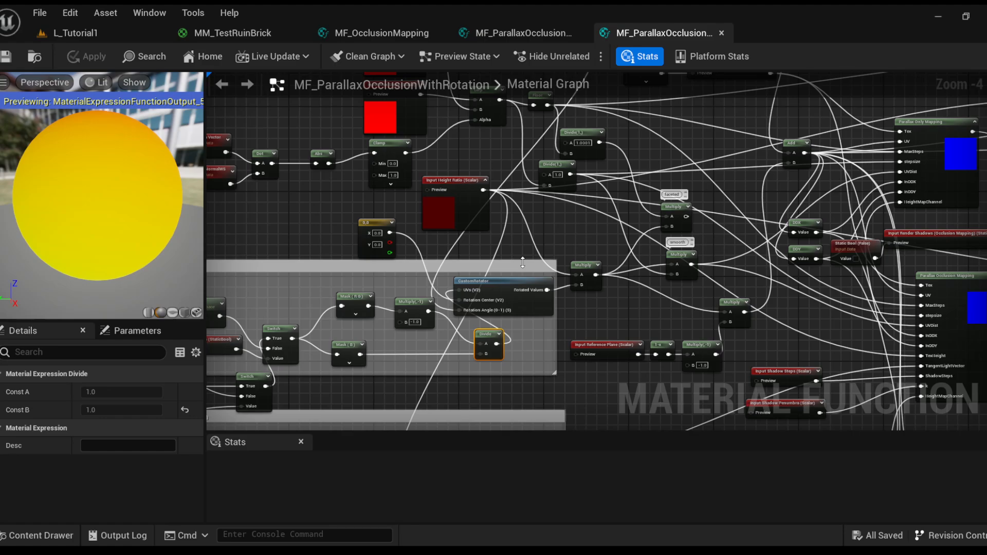
Close the MF_ParallaxOcclusionWithRotation graph and examine the two MF_OcclusionMapping nodes in MM_TestRuinBrick
right_drag(572, 201, 615, 264)
right_drag(560, 322, 602, 241)
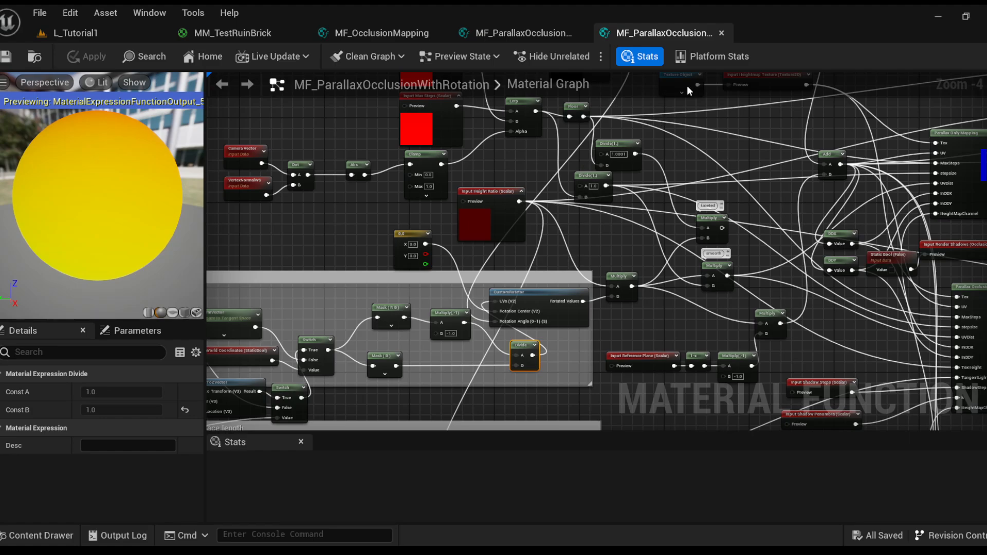
click(721, 33)
click(257, 33)
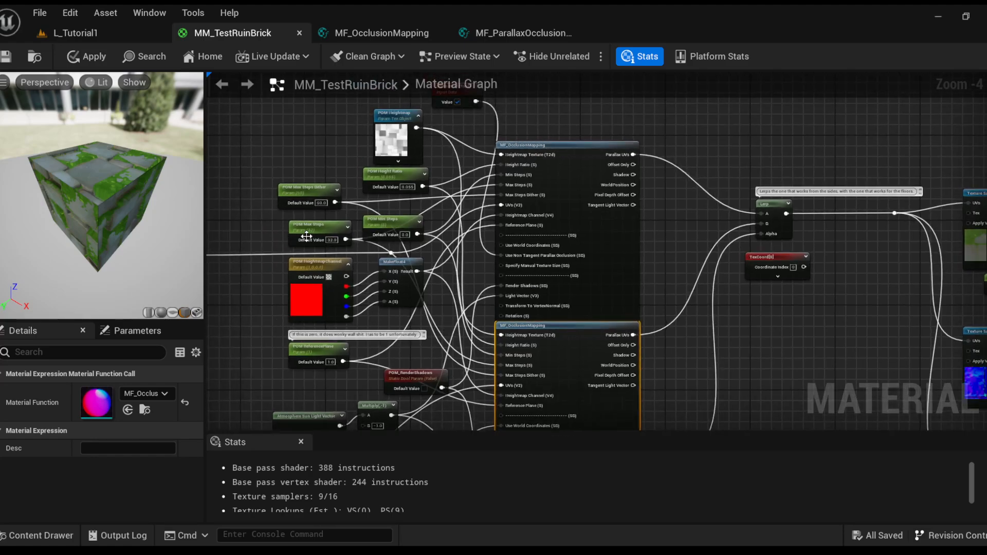
click(571, 150)
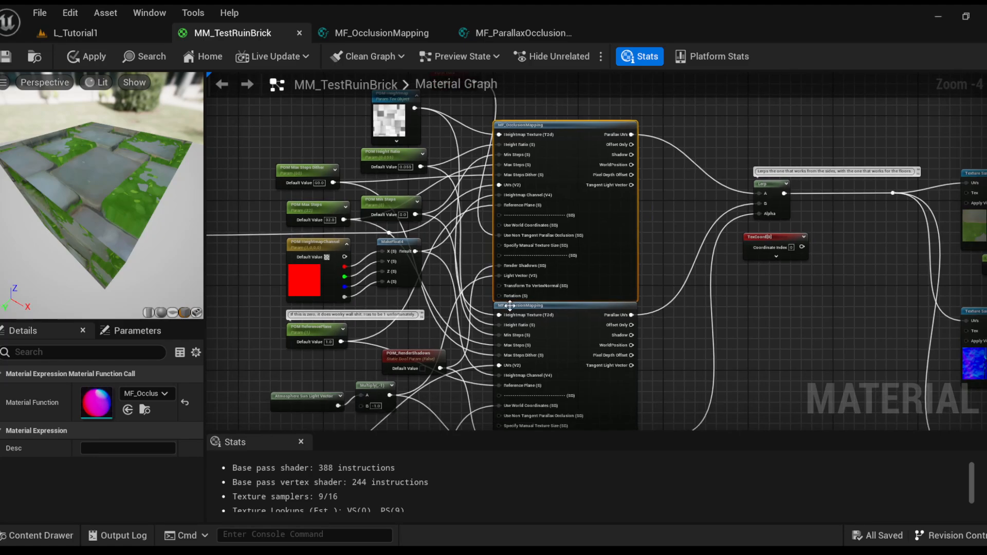
scroll(504, 297, up, 1)
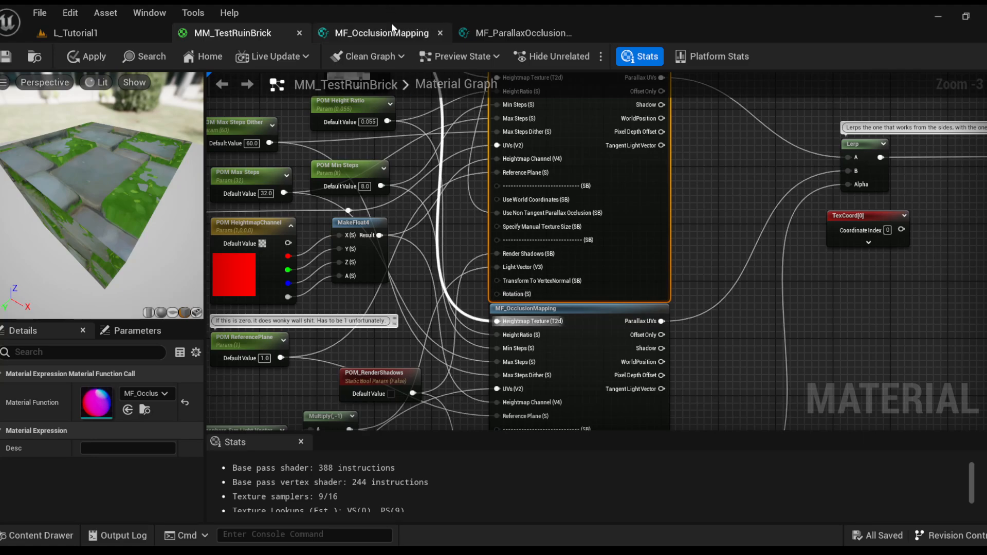
right_drag(662, 155, 608, 188)
Locate the MF_ParallaxOcclusionNonTangent node in MF_OcclusionMapping and switch to that function's own graph
click(347, 32)
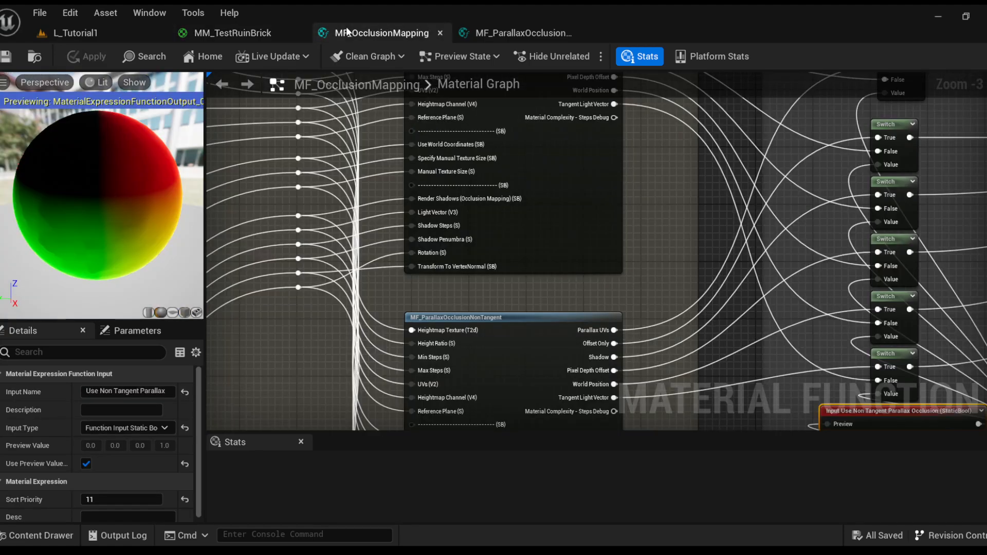
right_drag(361, 261, 349, 188)
click(489, 254)
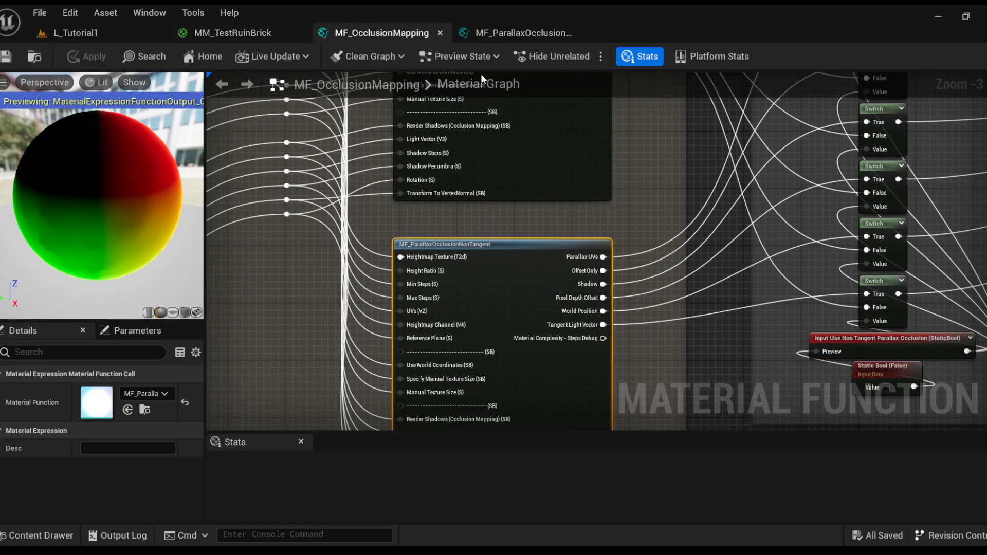
click(491, 34)
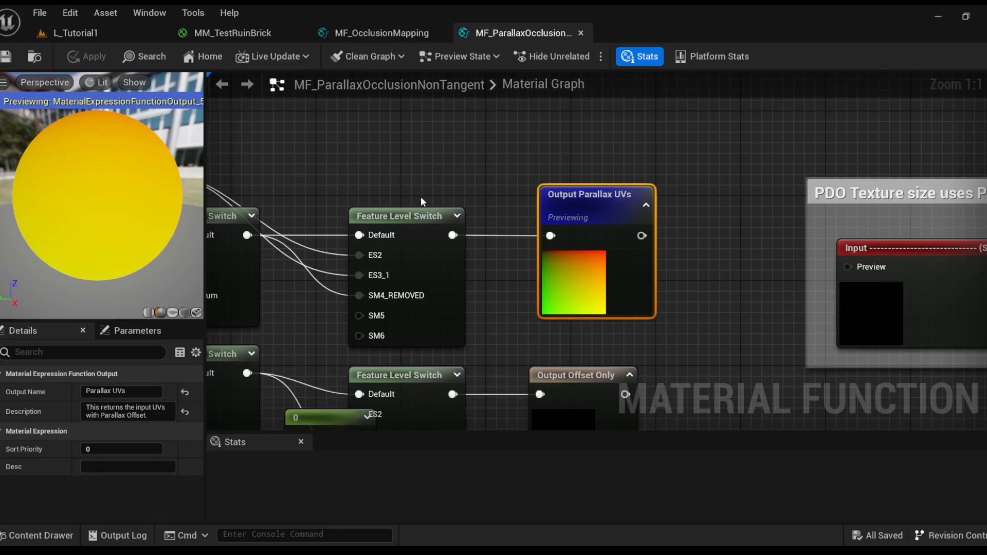
Find the Custom Camera Vector Swizzle comment group at the start of the MF_ParallaxOcclusionNonTangent graph
scroll(420, 196, down, 6)
right_drag(211, 167, 575, 163)
right_drag(499, 173, 837, 201)
right_drag(356, 178, 756, 200)
scroll(377, 208, up, 4)
right_drag(352, 150, 338, 118)
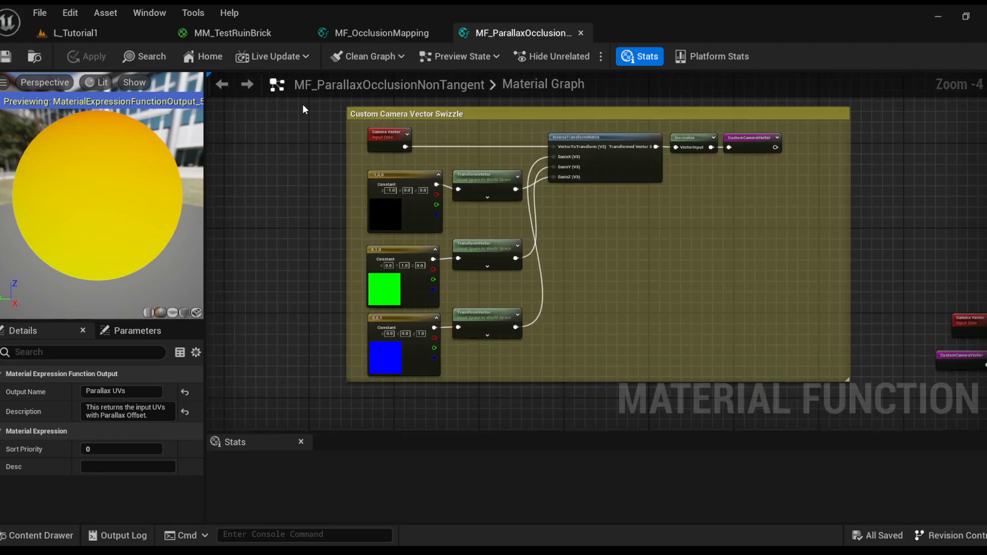
drag(302, 103, 854, 368)
right_drag(853, 372, 751, 412)
click(284, 160)
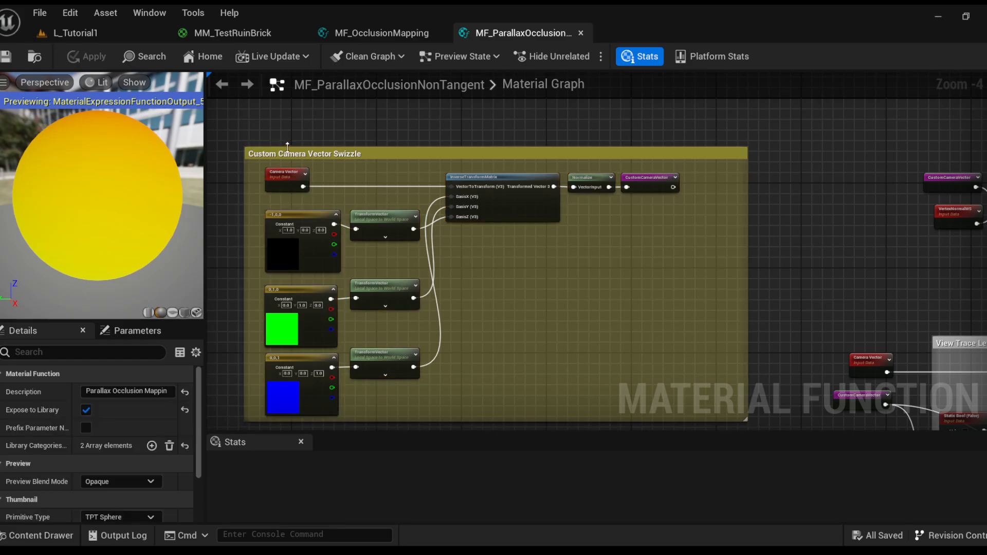
Examine how the Camera Vector feeds the VectorToTransform input of InverseTransformMatrix in the swizzle group
click(283, 175)
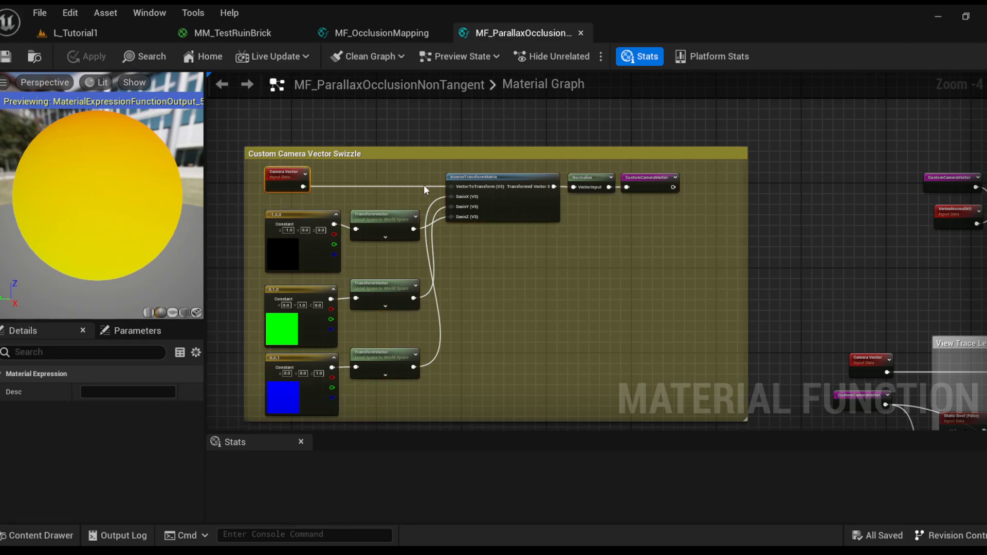
click(489, 177)
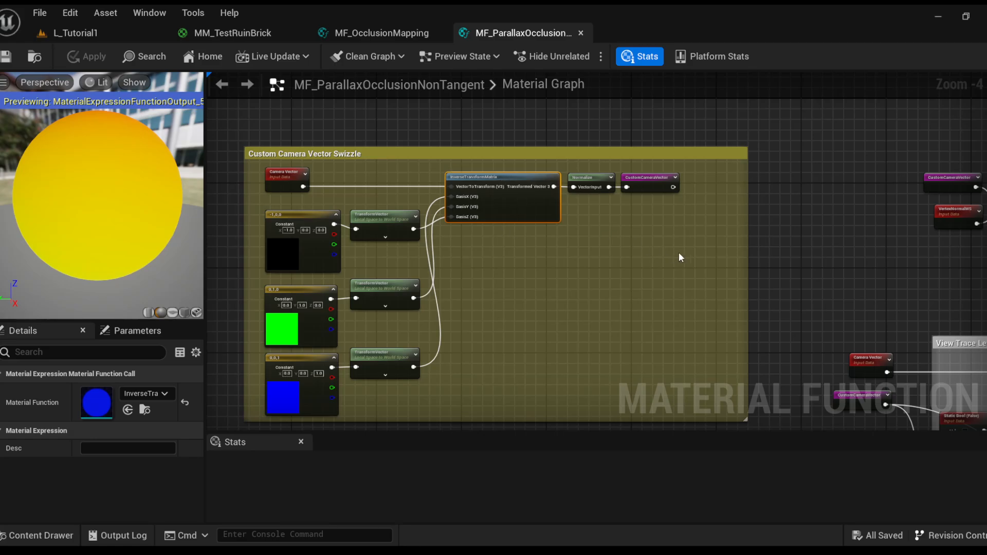
right_drag(612, 306, 650, 273)
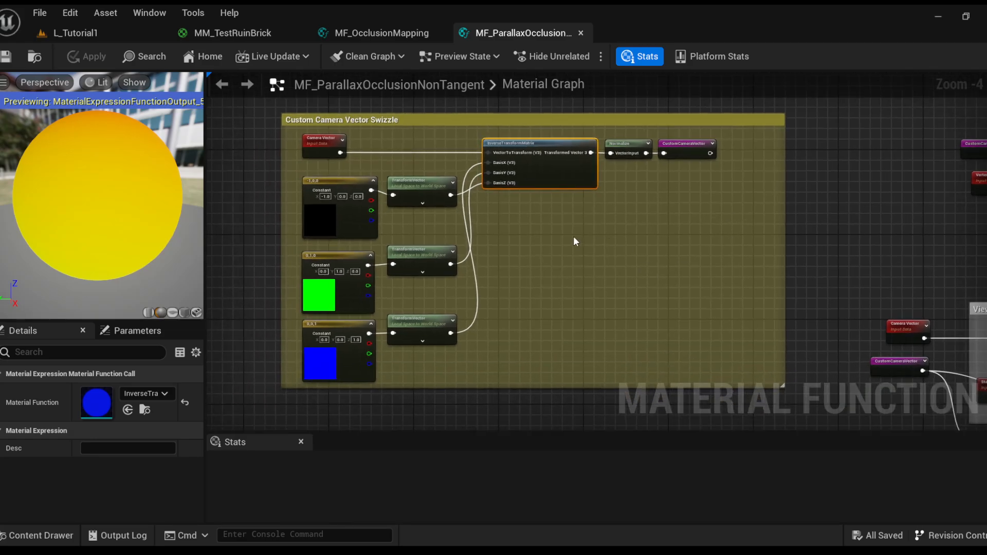
Inspect the -1,0,0 constant and the Source and Destination spaces of the TransformVector node it feeds
scroll(358, 197, up, 1)
click(329, 177)
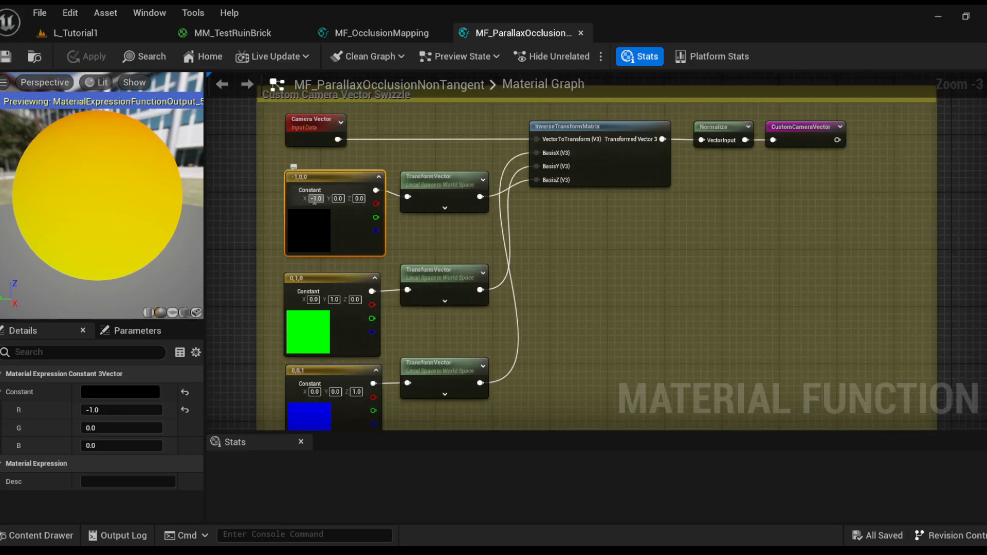
click(439, 177)
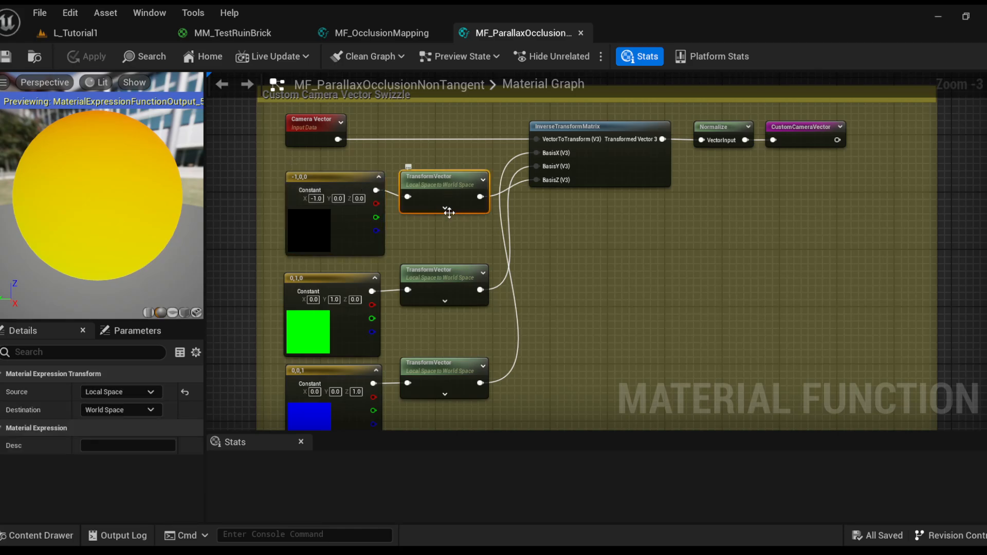
click(445, 210)
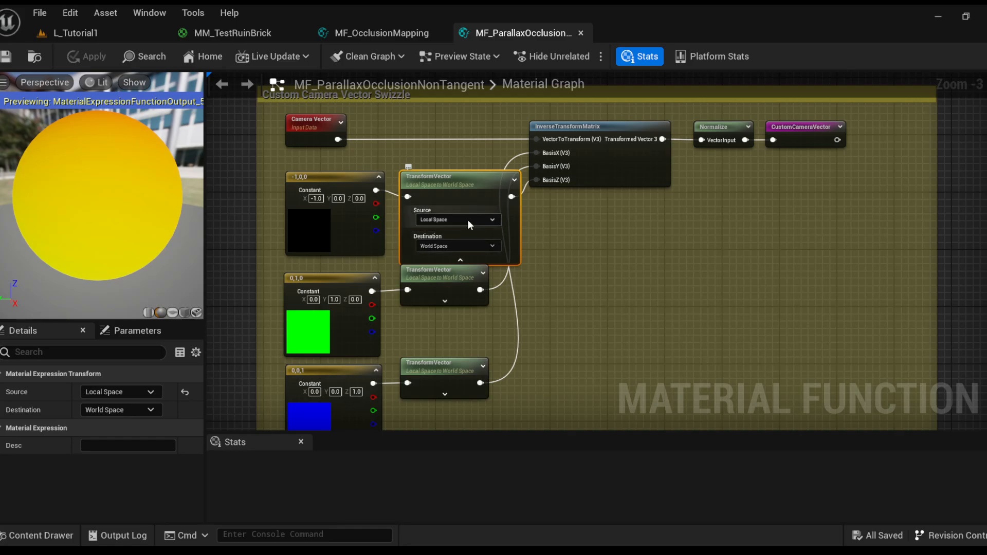
click(451, 260)
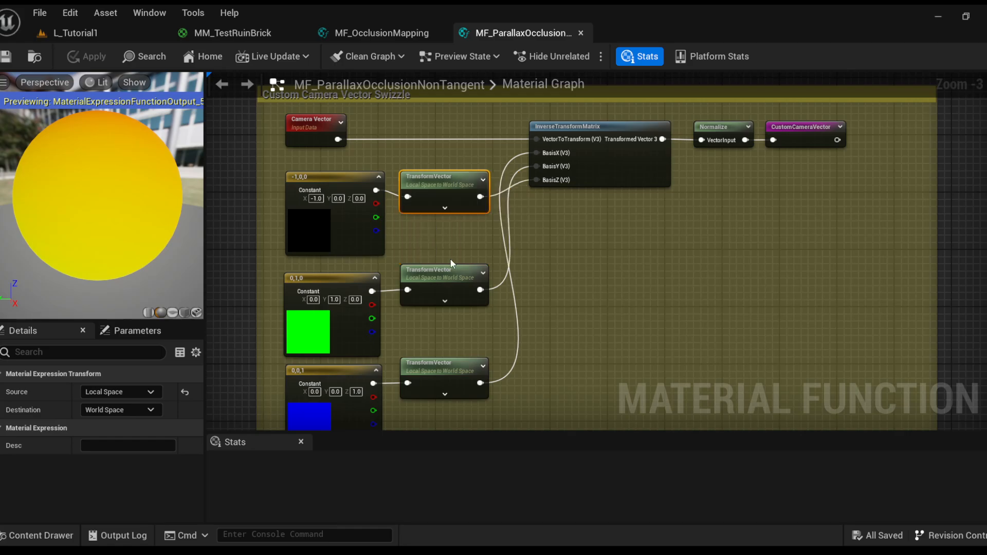
Compare the -1,0,0, 0,1,0 and 0,0,1 constants that supply the basis vectors of InverseTransformMatrix
right_drag(452, 263, 468, 206)
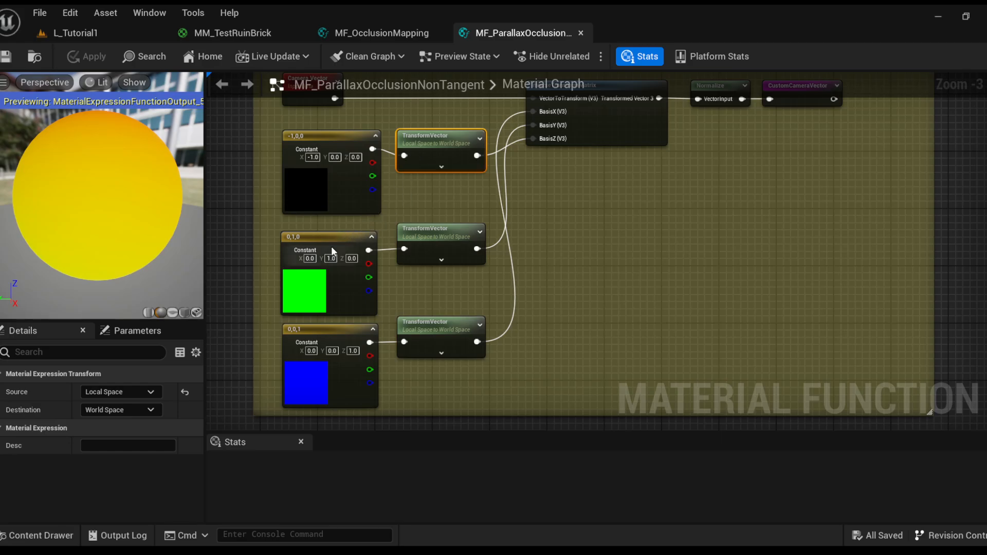
click(314, 133)
click(326, 238)
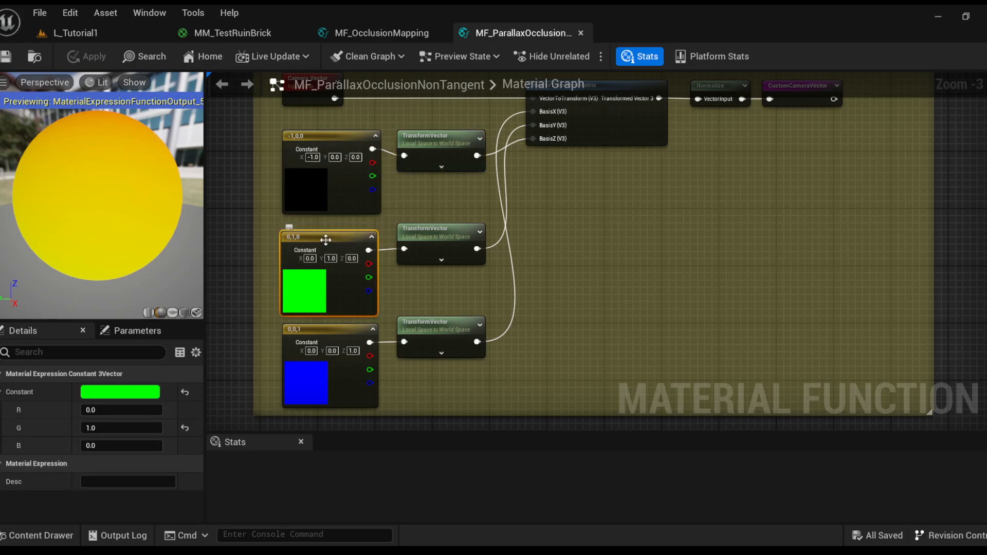
click(337, 330)
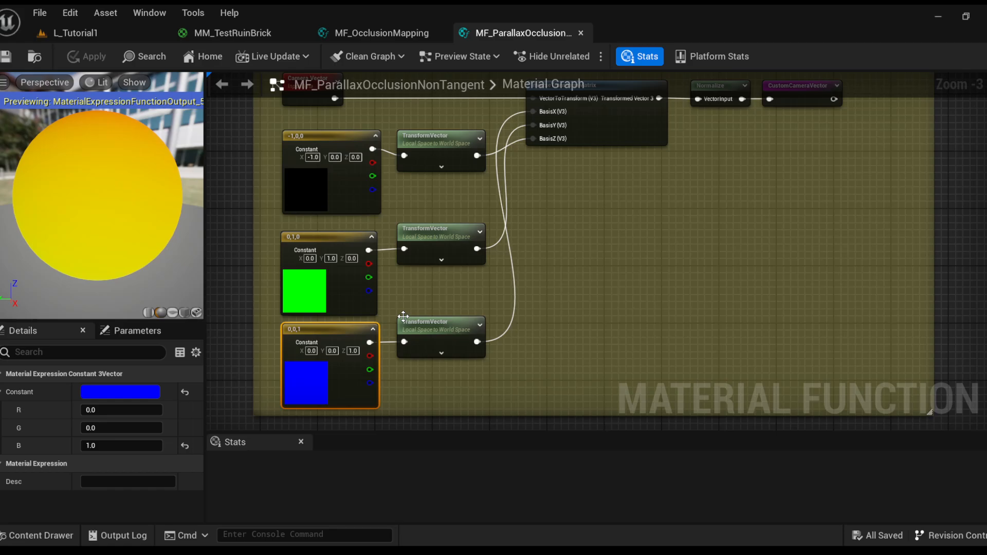
click(463, 219)
right_drag(594, 240, 671, 271)
click(503, 159)
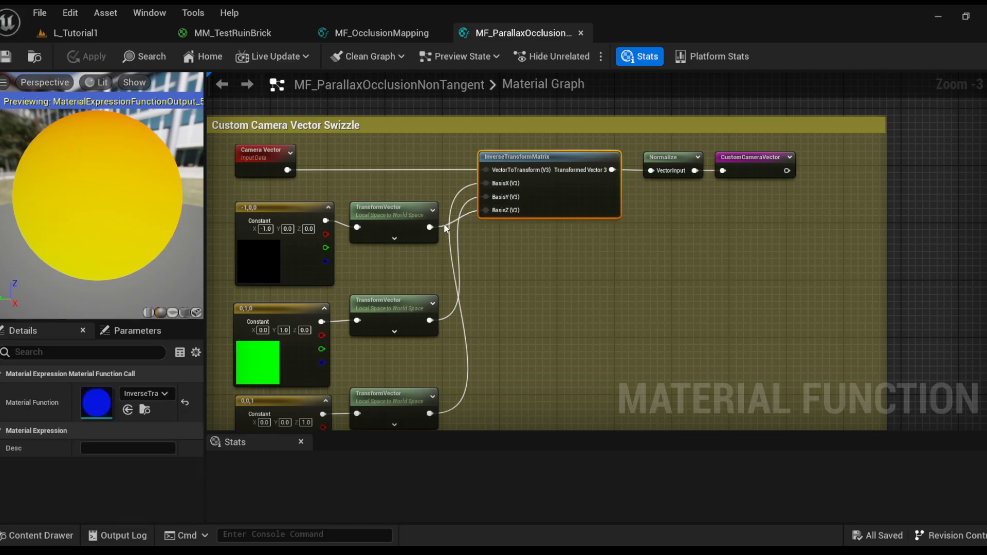
Trace each constant and TransformVector pair to its BasisX, BasisY or BasisZ input on InverseTransformMatrix
drag(267, 196, 408, 264)
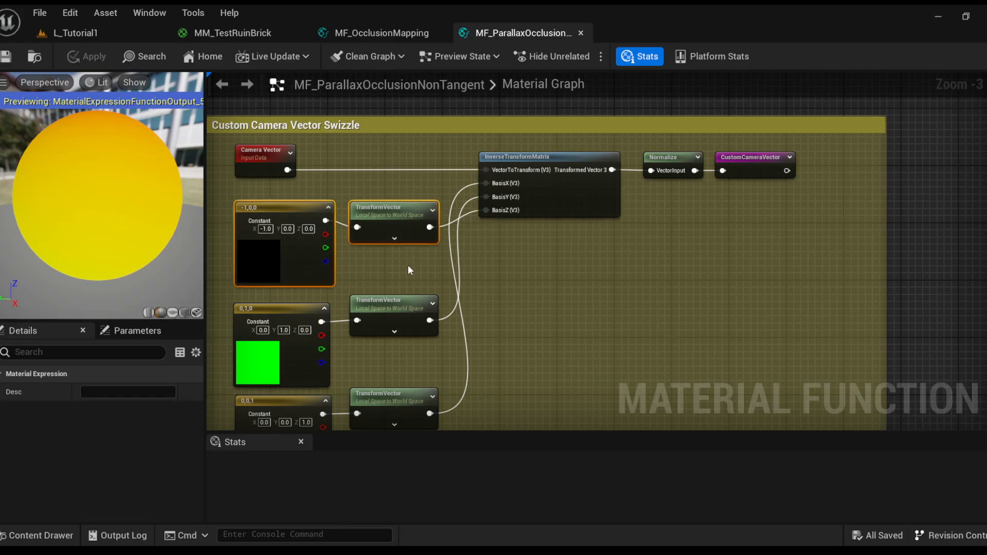
right_drag(411, 265, 413, 241)
drag(305, 275, 399, 301)
right_drag(399, 302, 393, 255)
drag(390, 405, 308, 355)
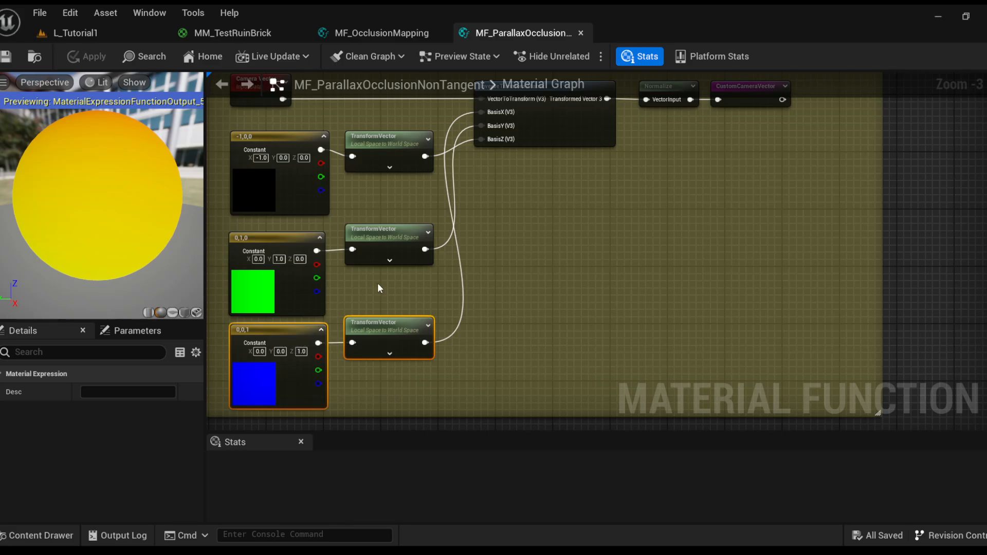
right_drag(432, 247, 438, 287)
click(495, 218)
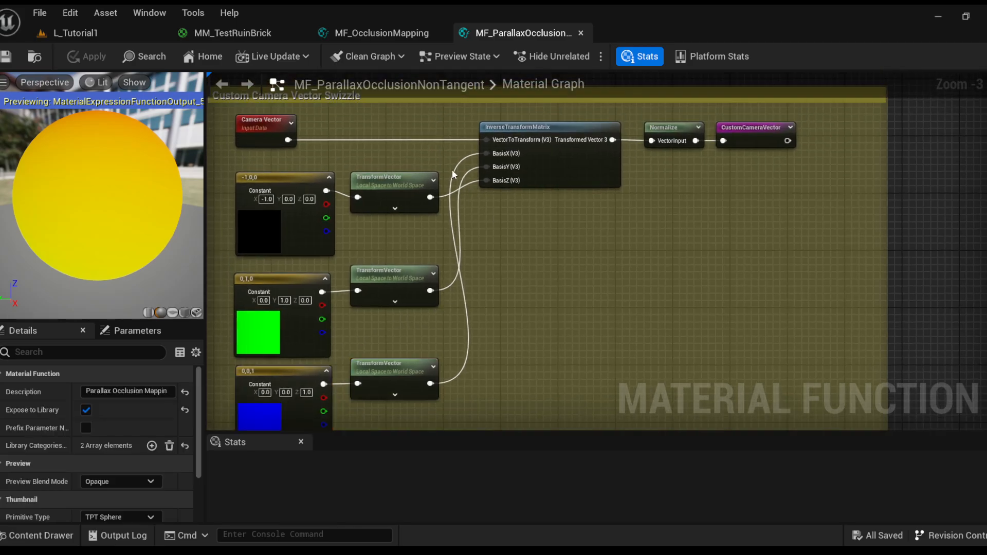
Follow the InverseTransformMatrix output through Normalize to the CustomCameraVector reroute declaration
right_drag(638, 226, 550, 275)
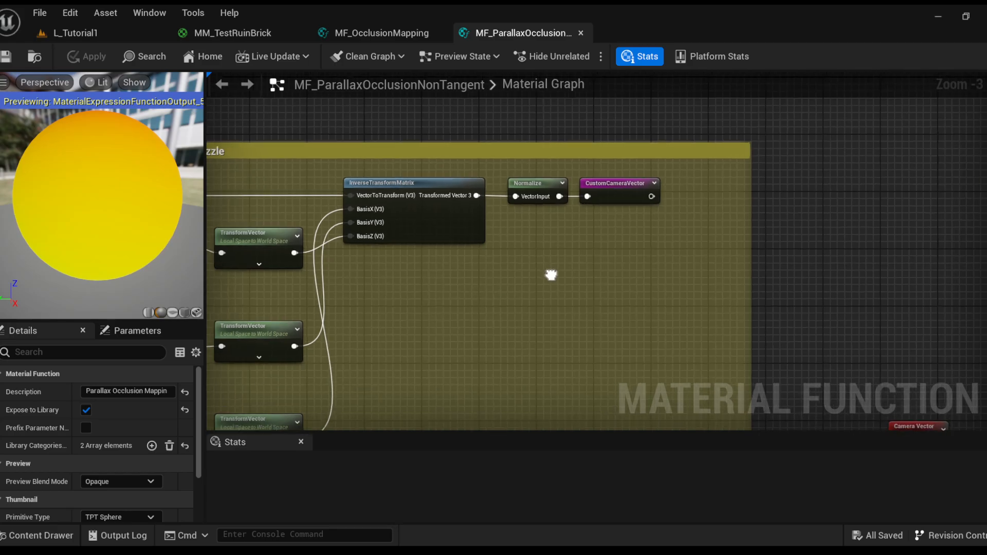
click(520, 191)
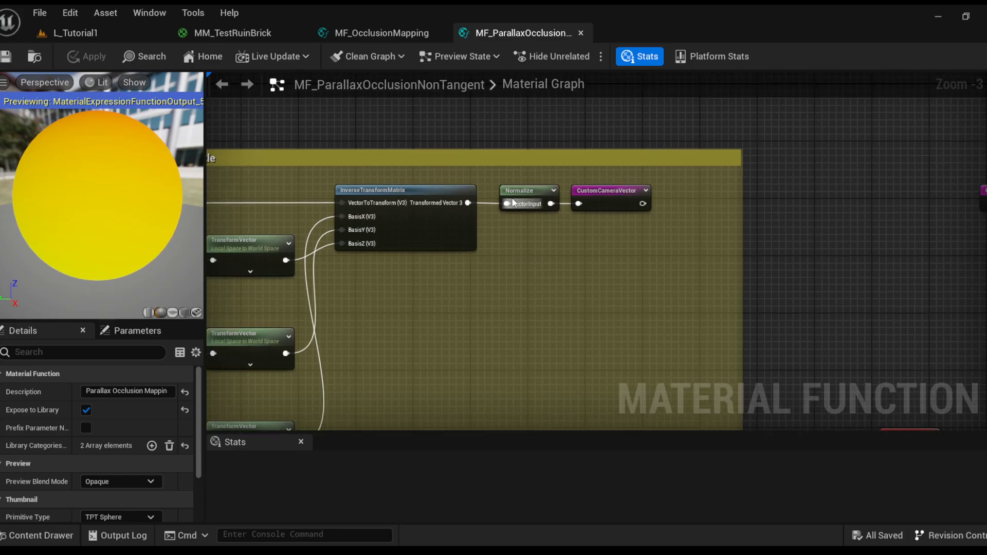
click(617, 191)
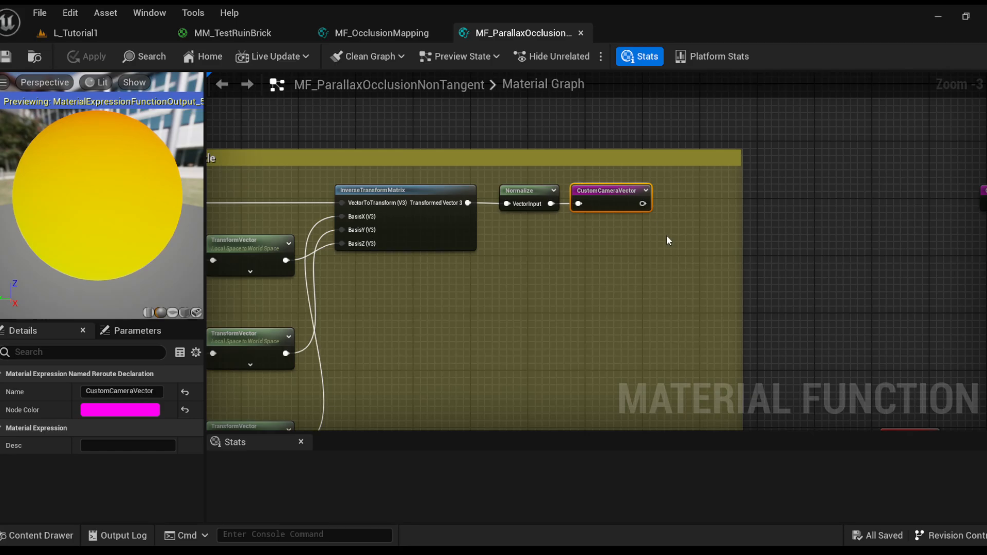
Locate where the CustomCameraVector reroute is used, inspecting its Dot product with VertexNormalWS ahead of the Clamp node
scroll(577, 214, down, 3)
right_drag(665, 223, 454, 227)
scroll(454, 227, up, 3)
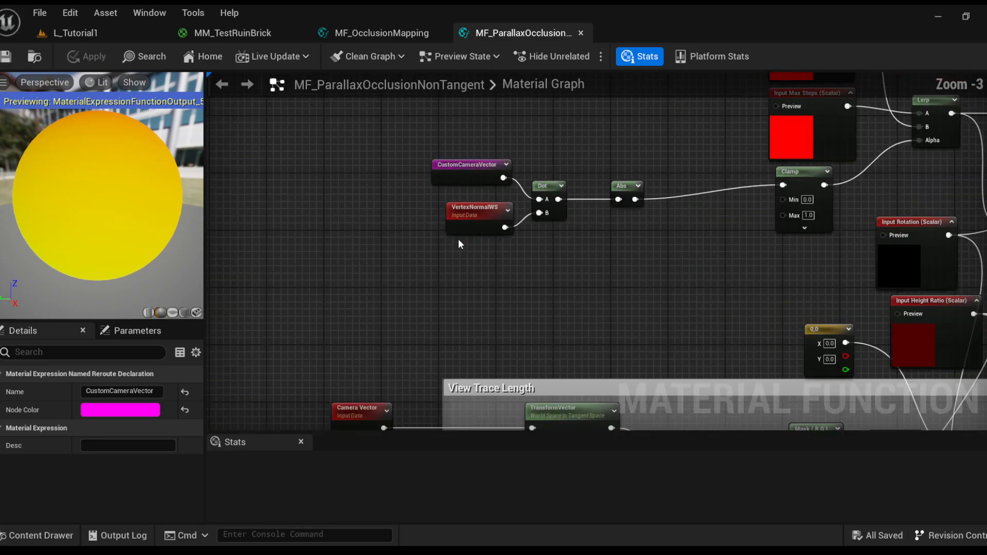
right_drag(646, 237, 562, 264)
scroll(555, 266, down, 1)
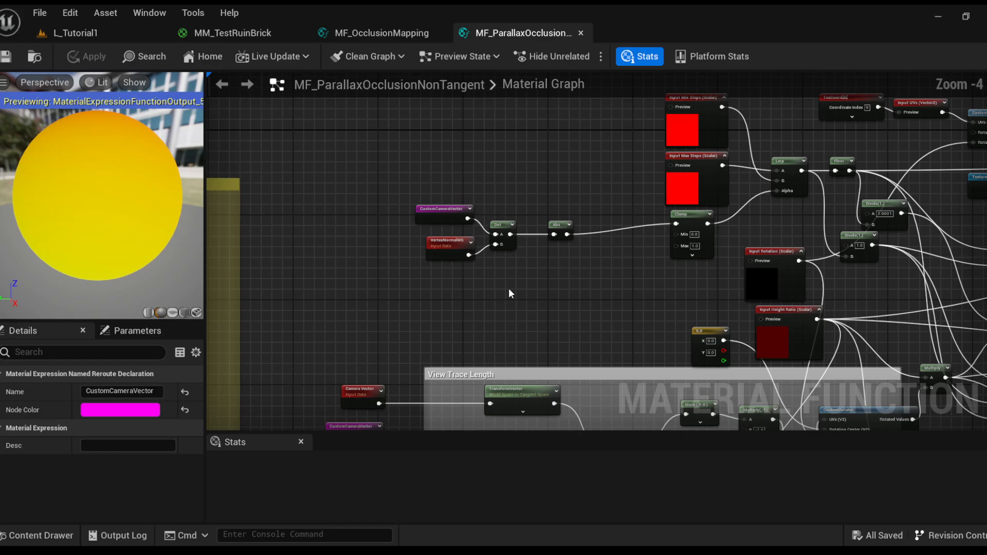
mouse_move(507, 288)
right_down()
mouse_move(546, 317)
mouse_move(668, 230)
mouse_move(985, 221)
mouse_move(695, 235)
right_up()
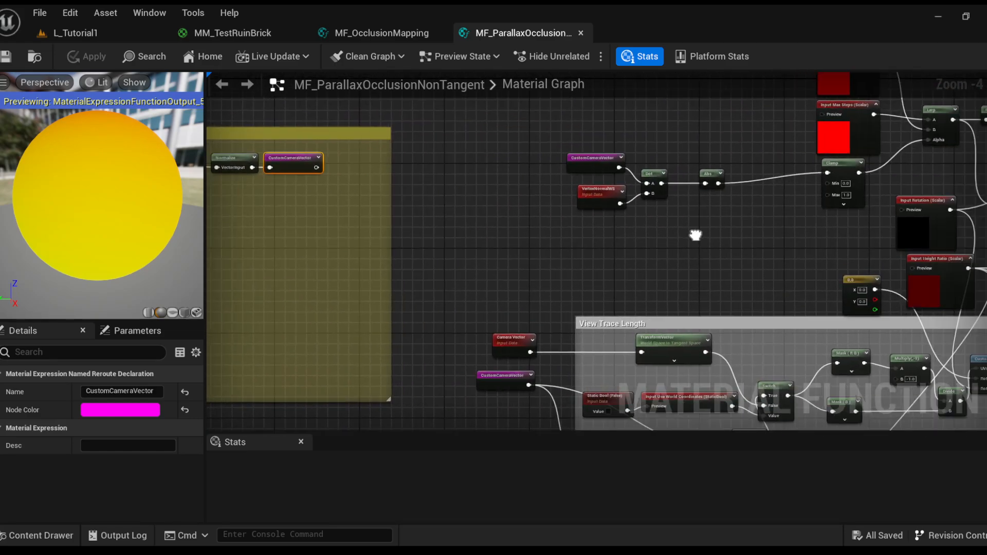
right_drag(564, 309, 543, 273)
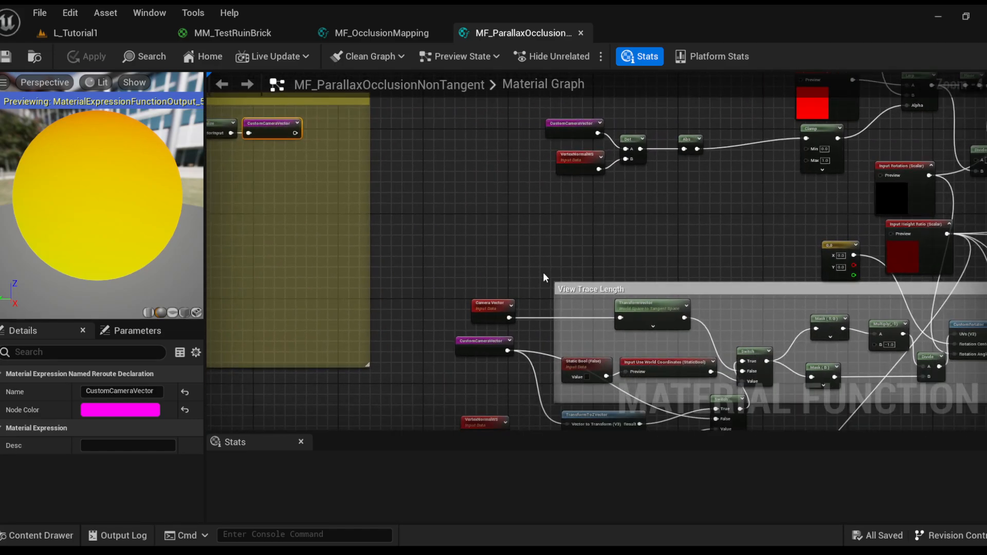
click(482, 301)
right_drag(594, 248, 521, 358)
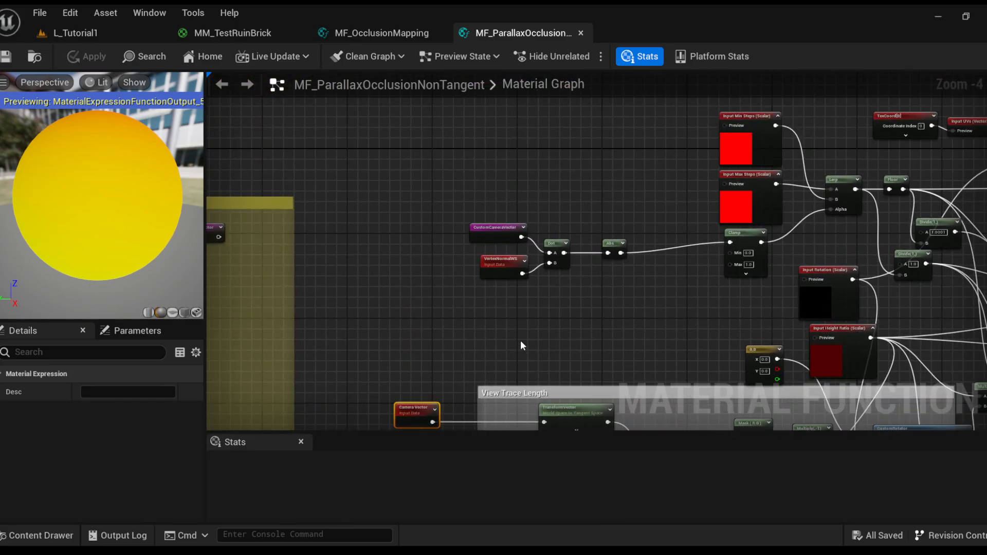
scroll(508, 232, up, 2)
click(509, 234)
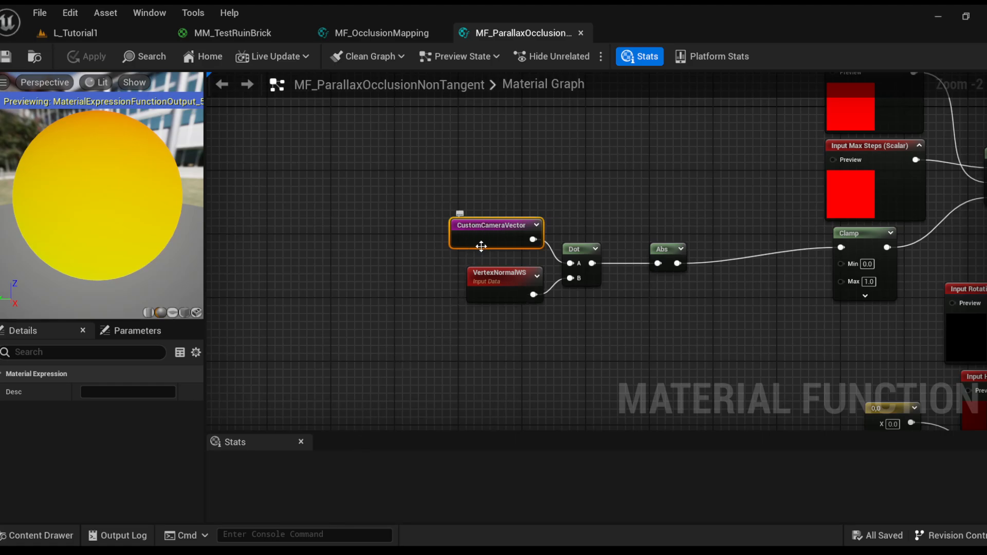
Examine the Camera Vector, its TransformVector and the CustomCameraVector reroute feeding the View Trace Length group
scroll(441, 314, down, 3)
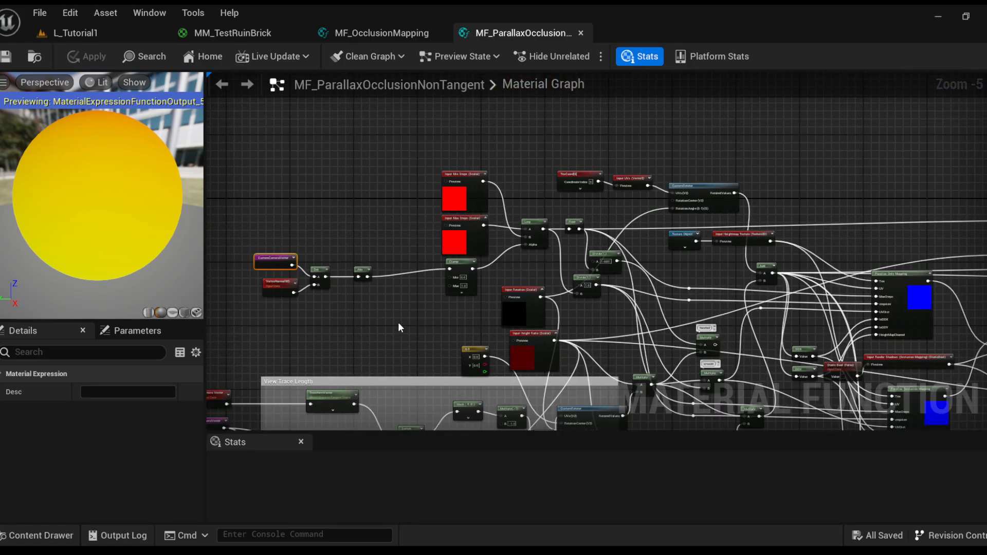
right_drag(398, 322, 632, 214)
scroll(509, 308, up, 3)
mouse_move(409, 193)
mouse_down()
mouse_move(527, 227)
mouse_move(686, 236)
mouse_up()
drag(384, 247, 695, 260)
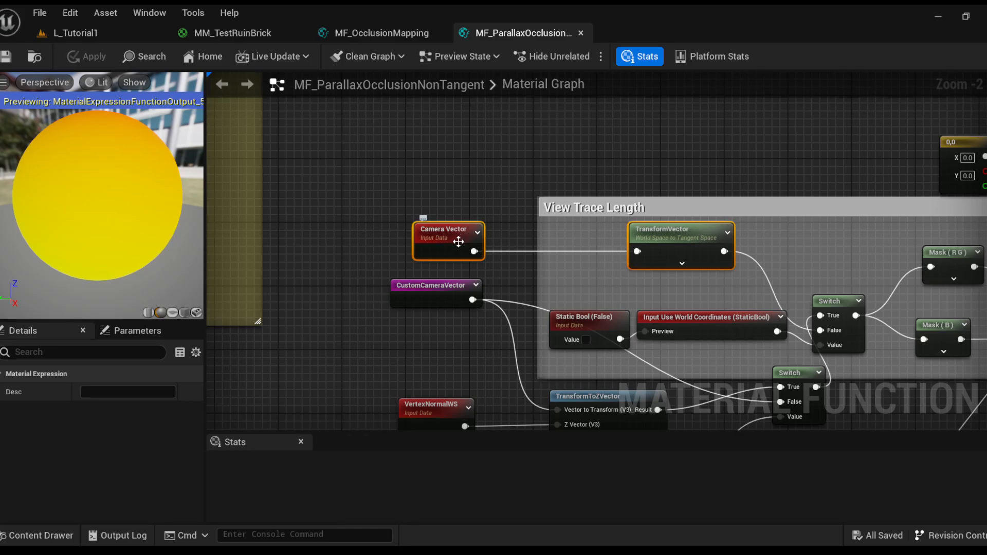
click(452, 201)
scroll(386, 243, down, 1)
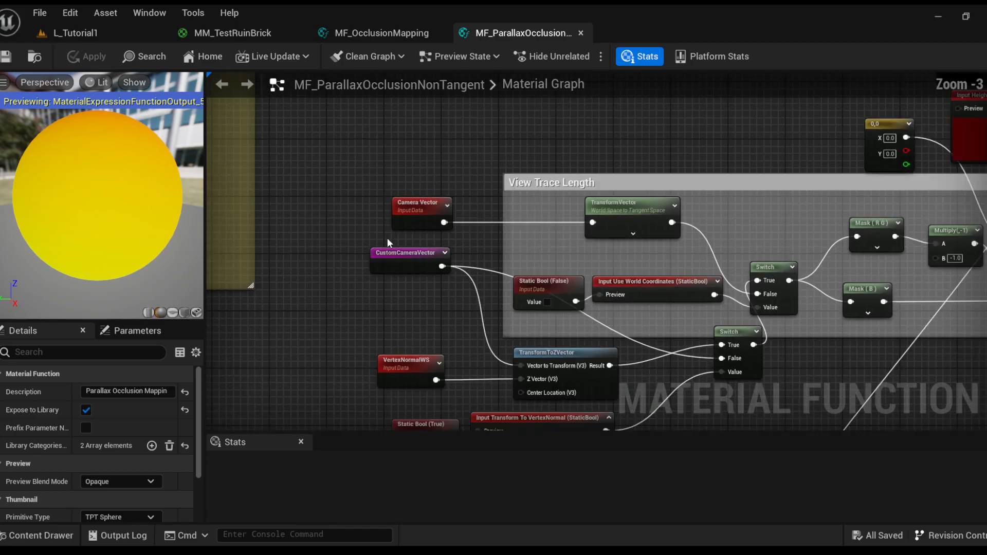
Inspect the Camera Vector node and expand its connected TransformVector to check the source and destination spaces, then collapse it
right_drag(388, 239, 425, 254)
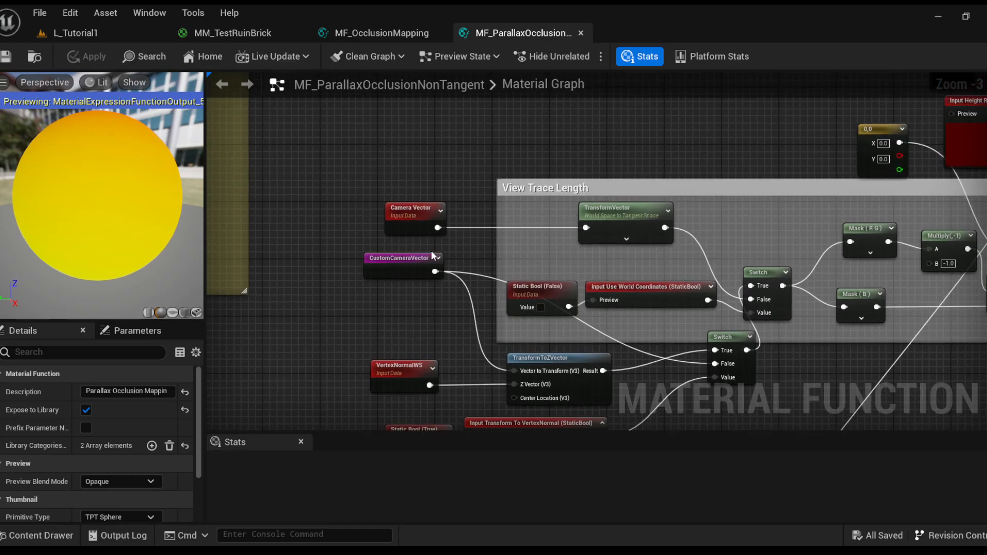
click(422, 209)
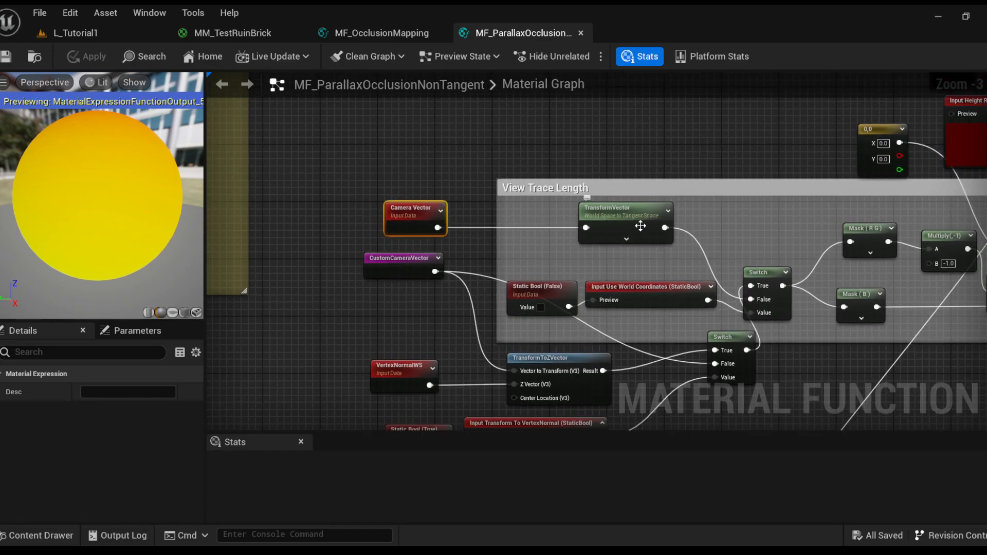
click(626, 239)
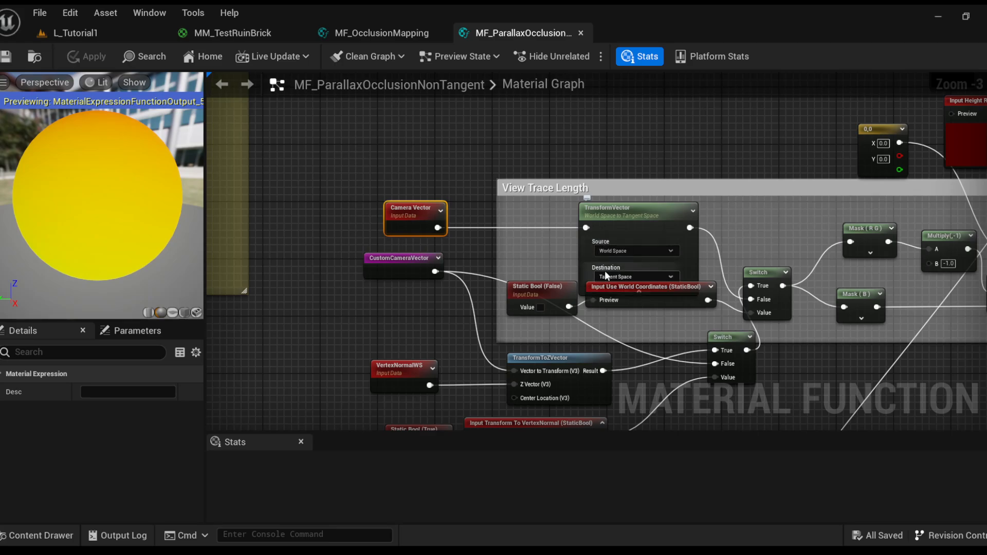
click(639, 291)
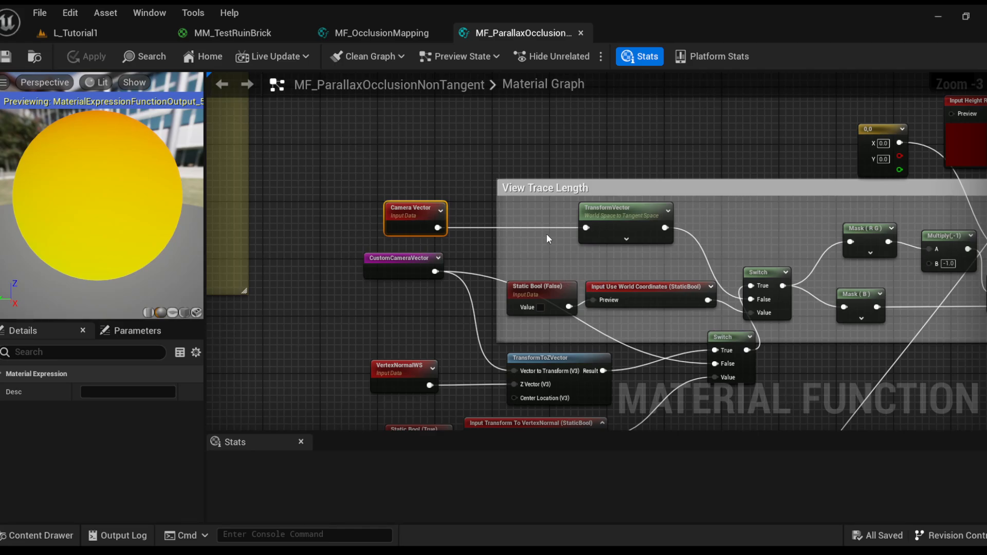
Examine the Light Vector Swizzle group, covering Input Light Vector, the three constant and TransformVector pairs, and InverseTransformMatrix
scroll(343, 236, down, 3)
right_drag(341, 235, 547, 195)
right_drag(437, 245, 557, 119)
scroll(397, 221, up, 3)
right_drag(396, 221, 364, 253)
scroll(396, 274, down, 1)
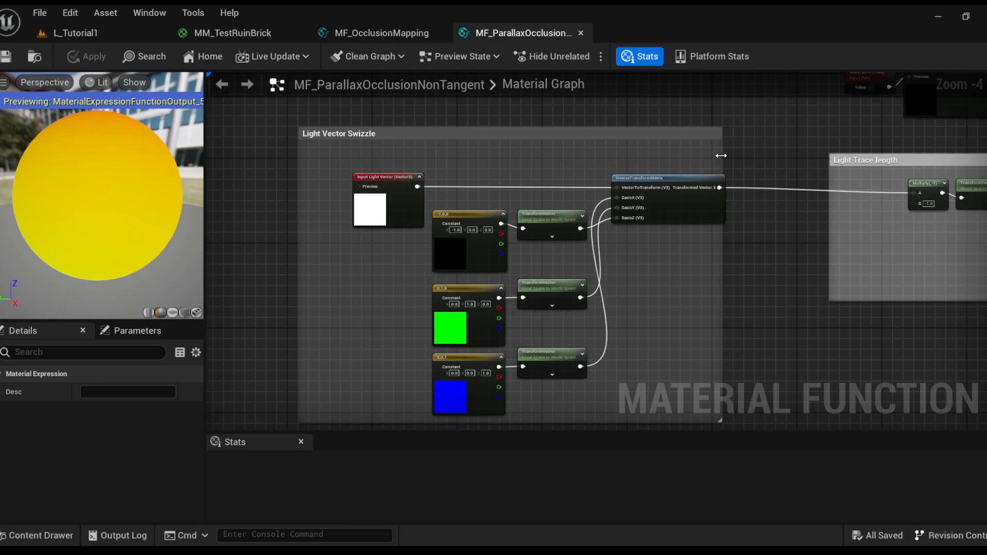
right_drag(758, 152, 781, 134)
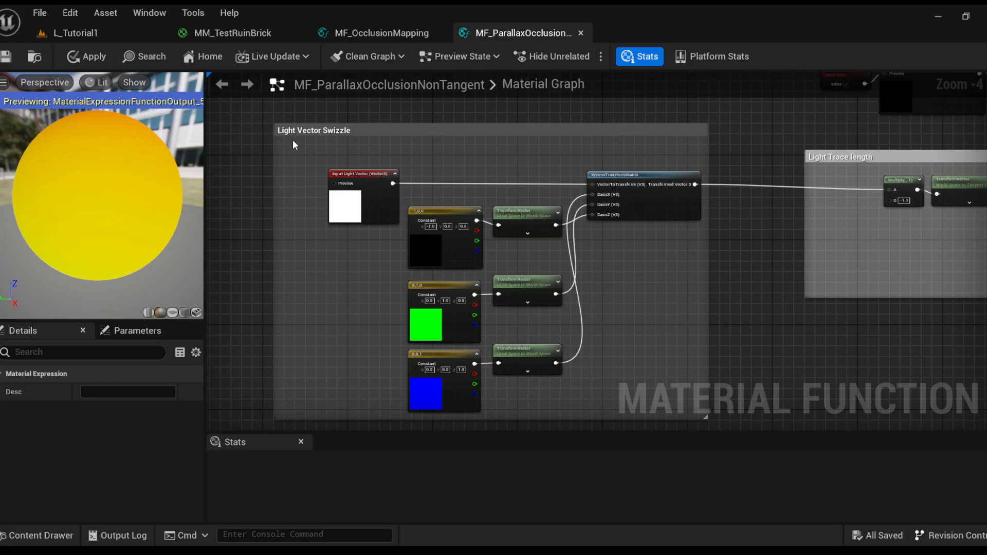
drag(262, 124, 742, 431)
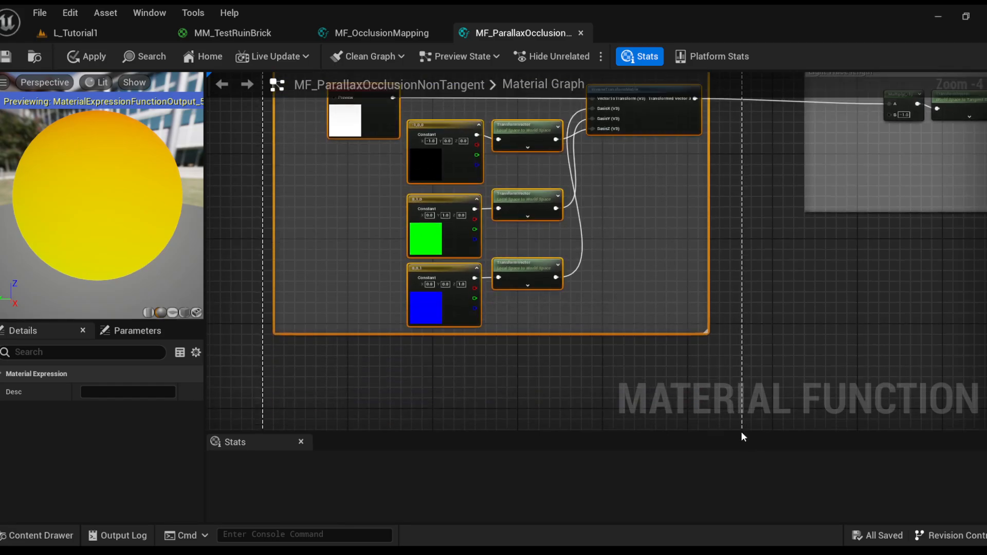
right_drag(741, 304, 743, 388)
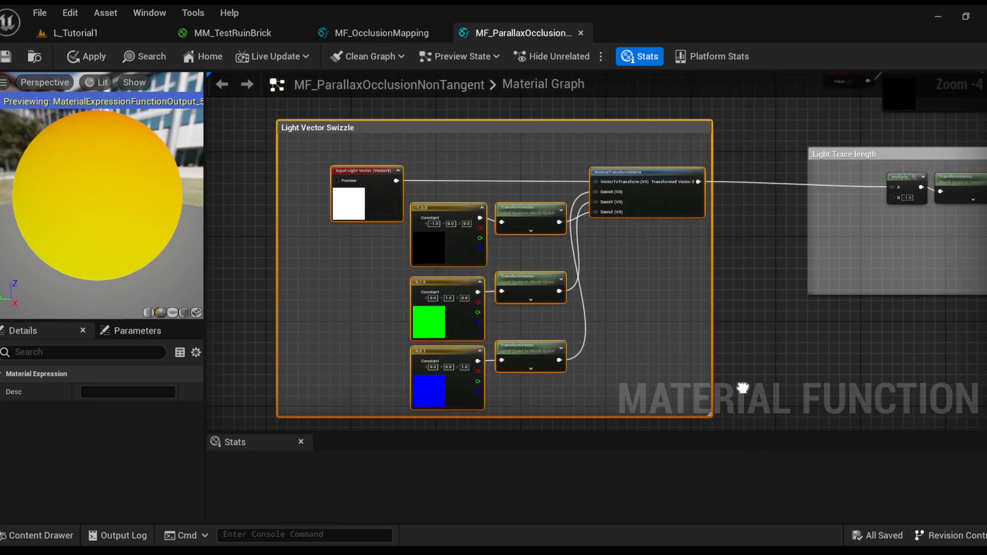
click(762, 281)
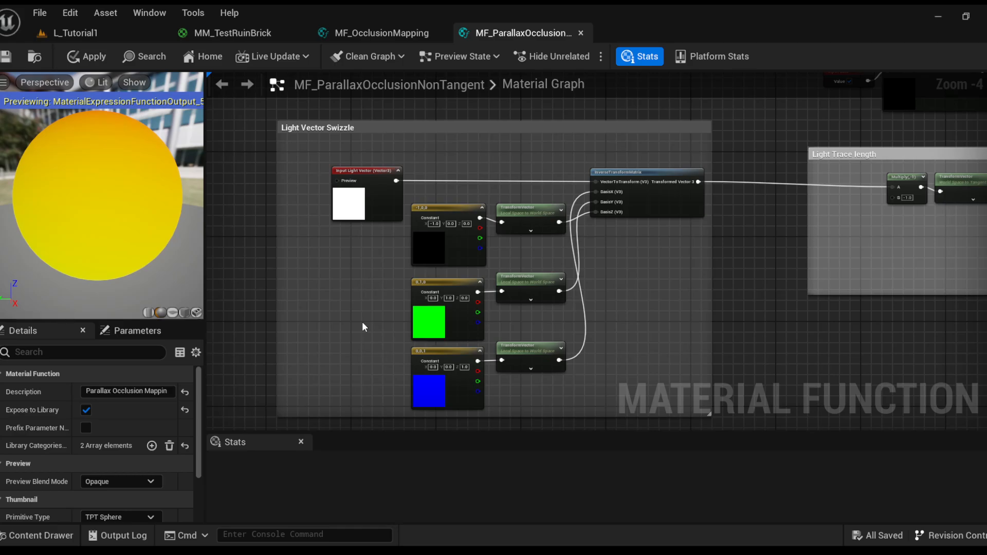
Follow the InverseTransformMatrix output through the Light Trace length group to Parallax Occlusion Mapping, and compare it with the View Trace Length group
right_drag(696, 248, 588, 278)
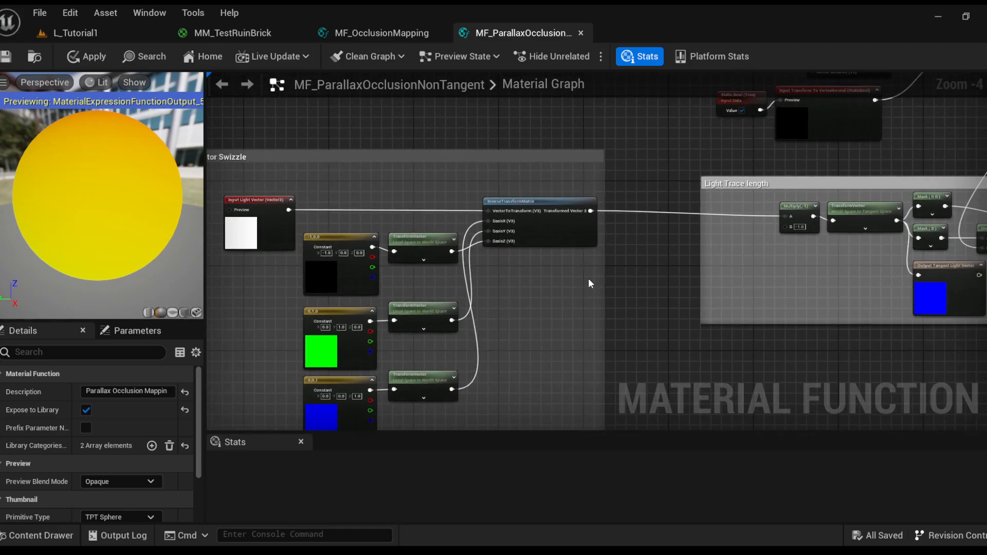
scroll(588, 277, down, 1)
drag(673, 244, 744, 256)
right_drag(682, 195, 511, 230)
mouse_move(724, 219)
right_down()
mouse_move(573, 247)
mouse_move(470, 298)
right_up()
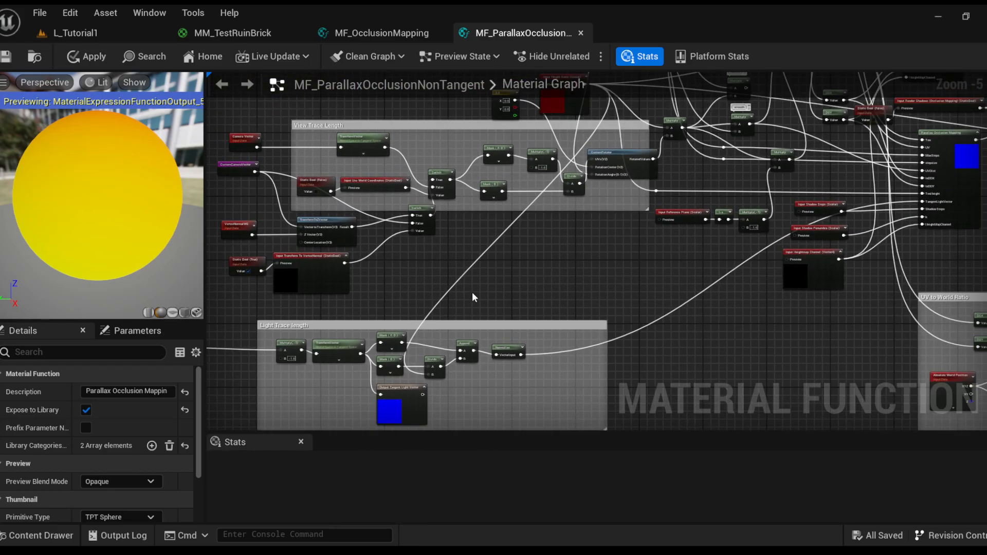
right_drag(577, 255, 428, 344)
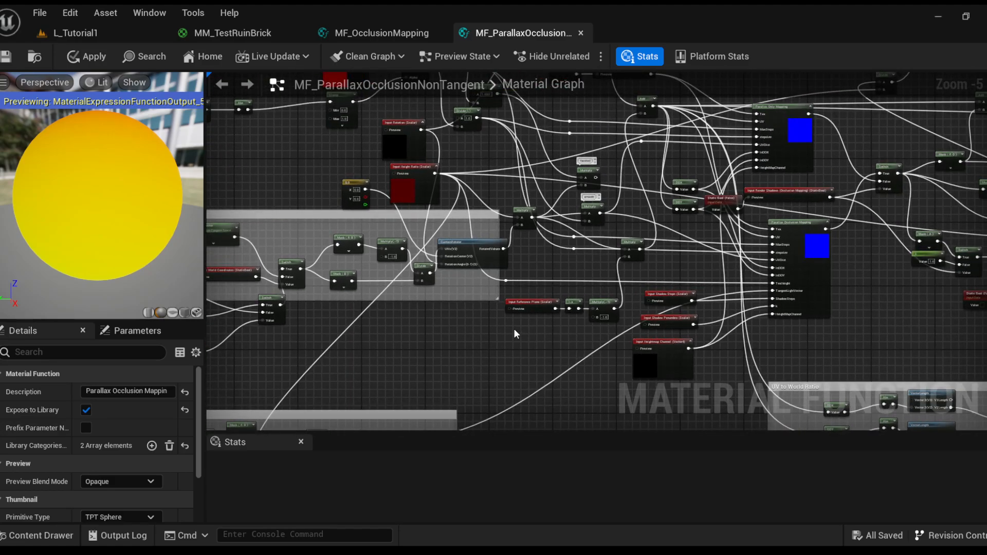
mouse_move(516, 333)
right_down()
mouse_move(567, 362)
mouse_move(742, 359)
right_up()
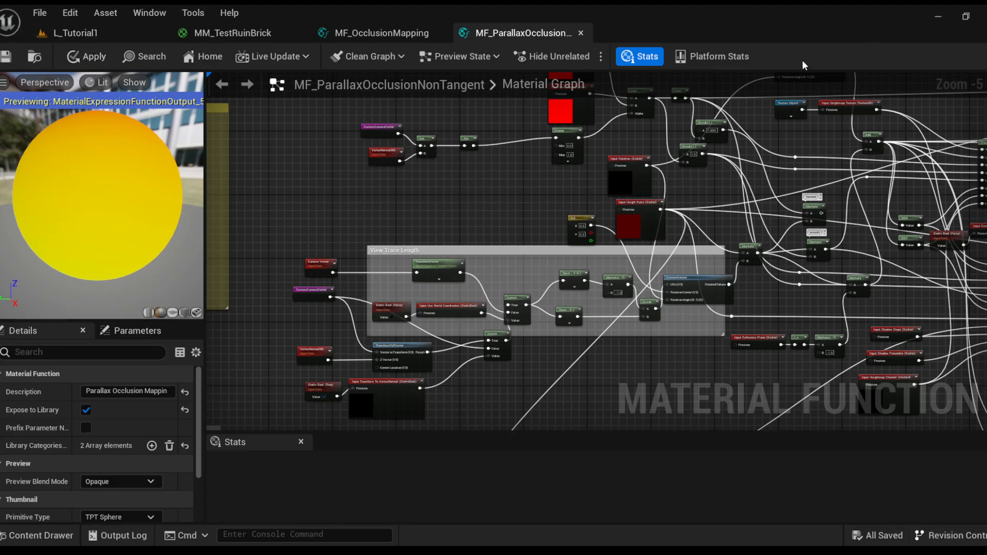
mouse_move(770, 148)
right_down()
mouse_move(648, 231)
mouse_move(531, 234)
mouse_move(666, 195)
right_up()
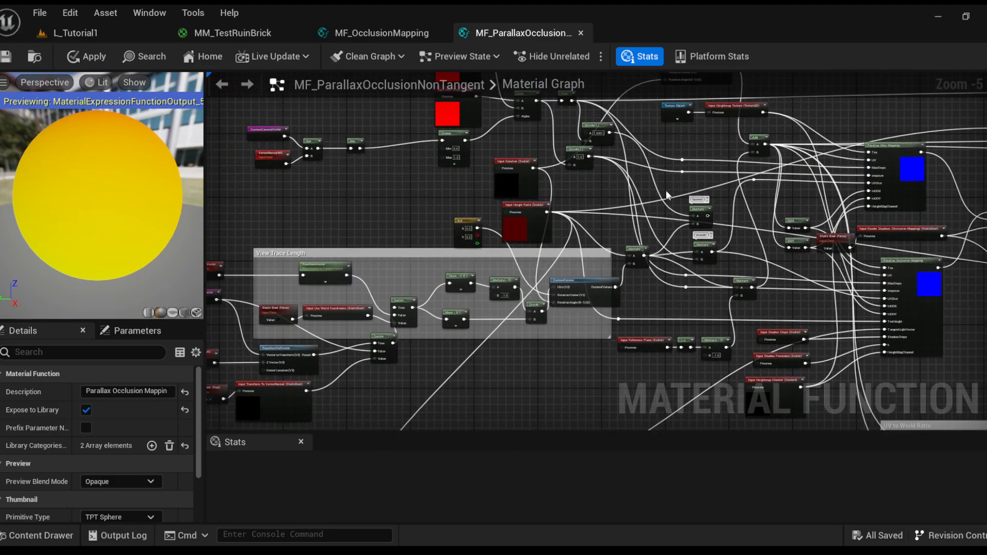
right_drag(301, 250, 445, 257)
Examine the UV to World Ratio group, checking where its CustomCameraVector reroute is used
right_drag(518, 262, 258, 131)
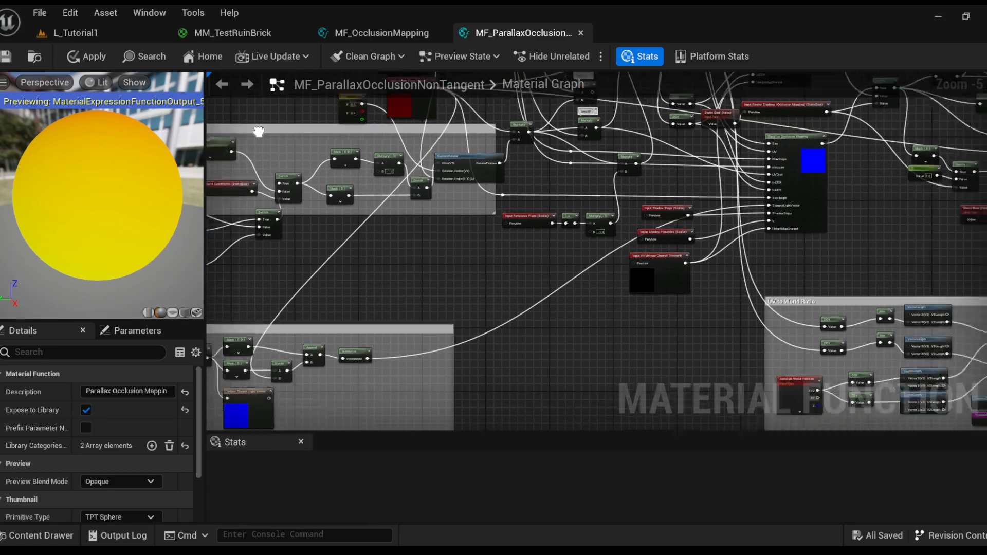
right_drag(565, 252, 357, 180)
right_drag(486, 291, 405, 276)
right_drag(799, 338, 656, 311)
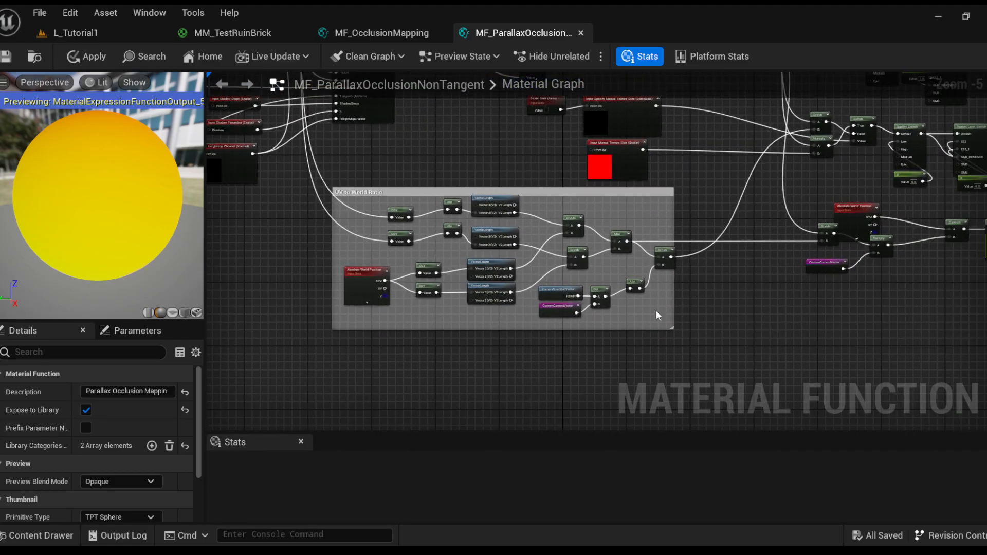
scroll(655, 314, up, 2)
click(502, 304)
scroll(482, 375, down, 5)
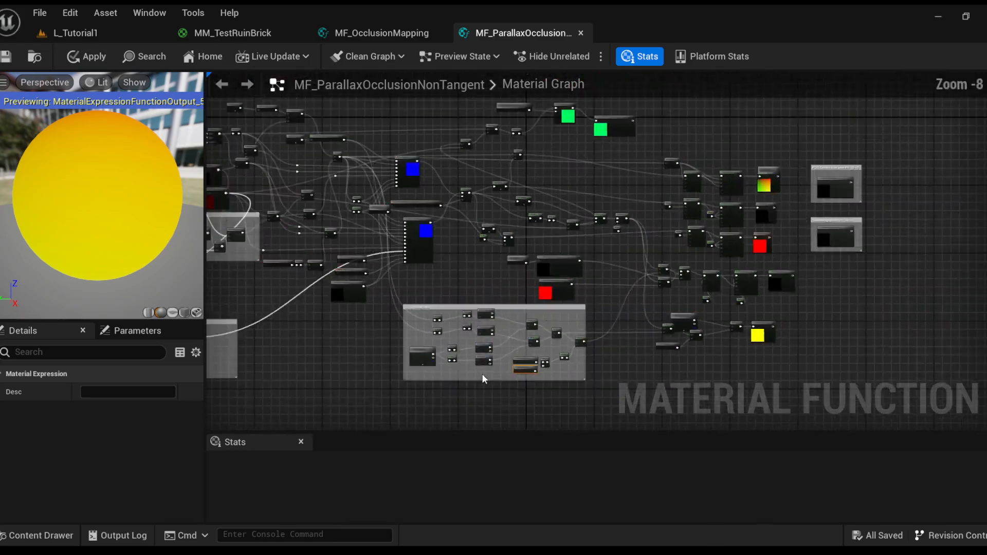
scroll(513, 294, up, 2)
Return to the MM_TestRuinBrick graph, review the parameters feeding the first MF_OcclusionMapping node, and open that function
click(237, 37)
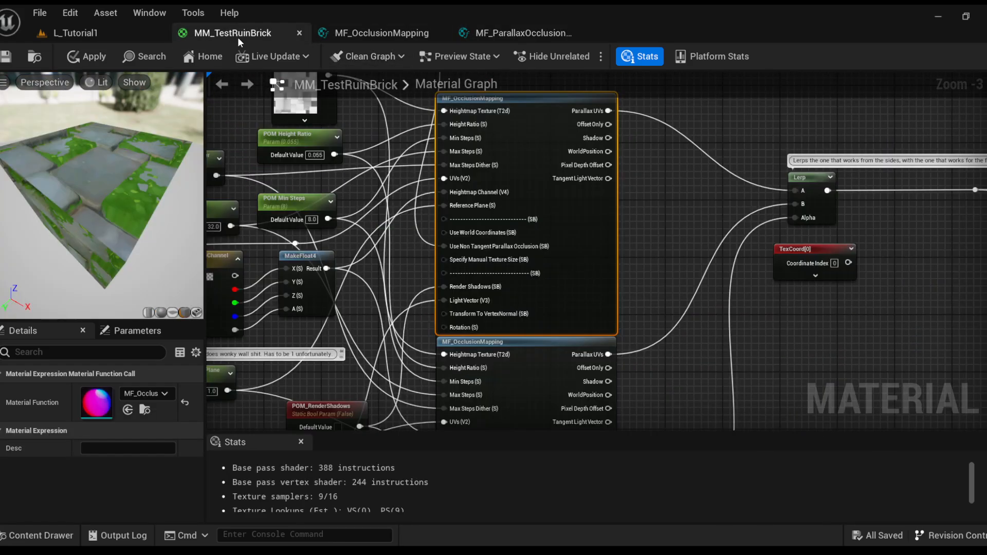
right_drag(429, 159, 520, 196)
scroll(521, 196, down, 1)
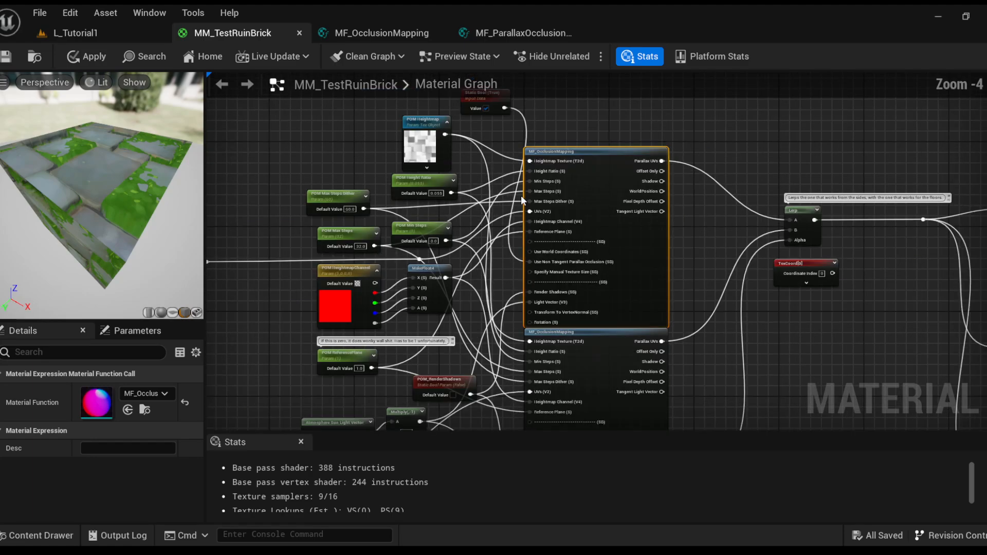
scroll(520, 195, down, 1)
right_drag(407, 185, 446, 176)
scroll(539, 171, up, 2)
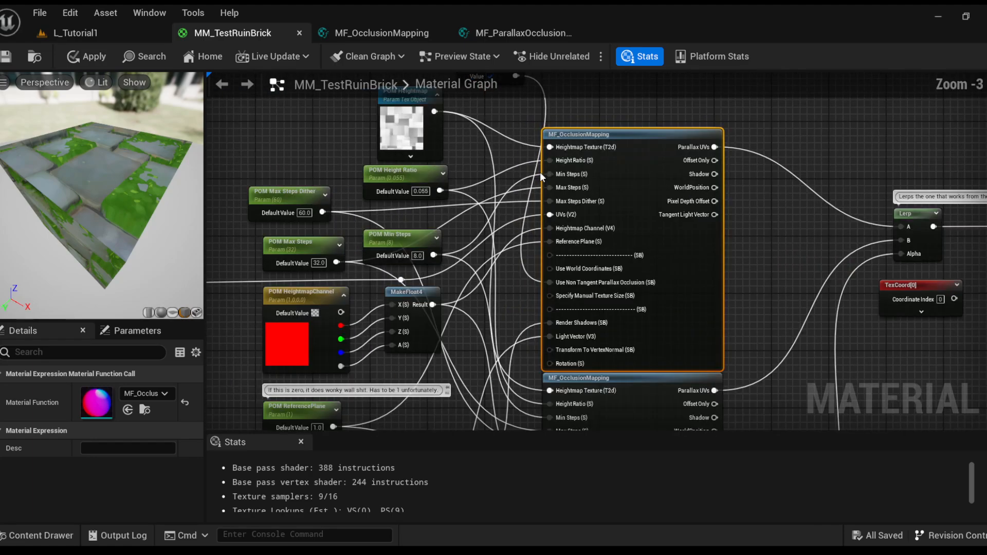
double_click(555, 174)
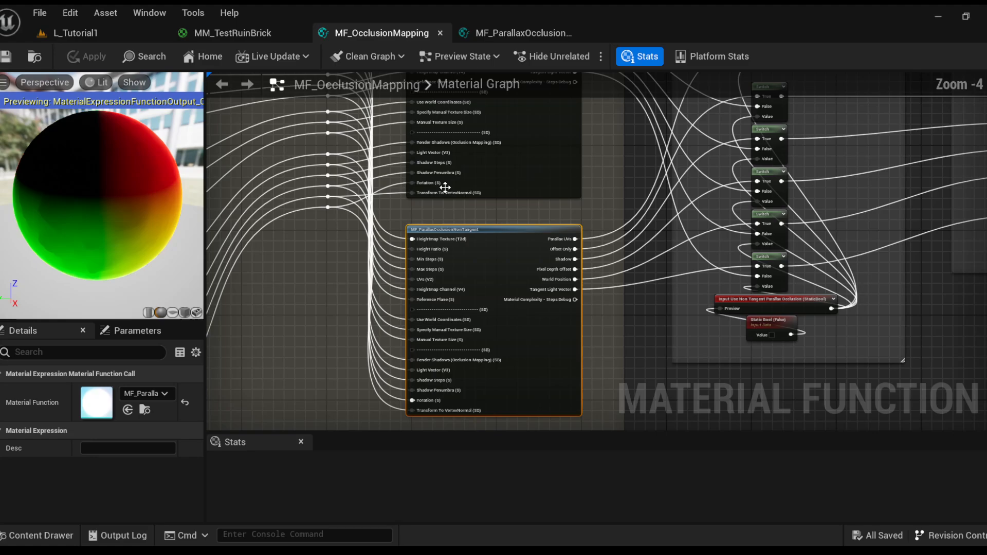
Select both parallax occlusion functions with their shared reroutes in MF_OcclusionMapping, and compare them with the calls in MM_TestRuinBrick
scroll(445, 187, down, 3)
drag(370, 122, 587, 387)
scroll(513, 243, up, 2)
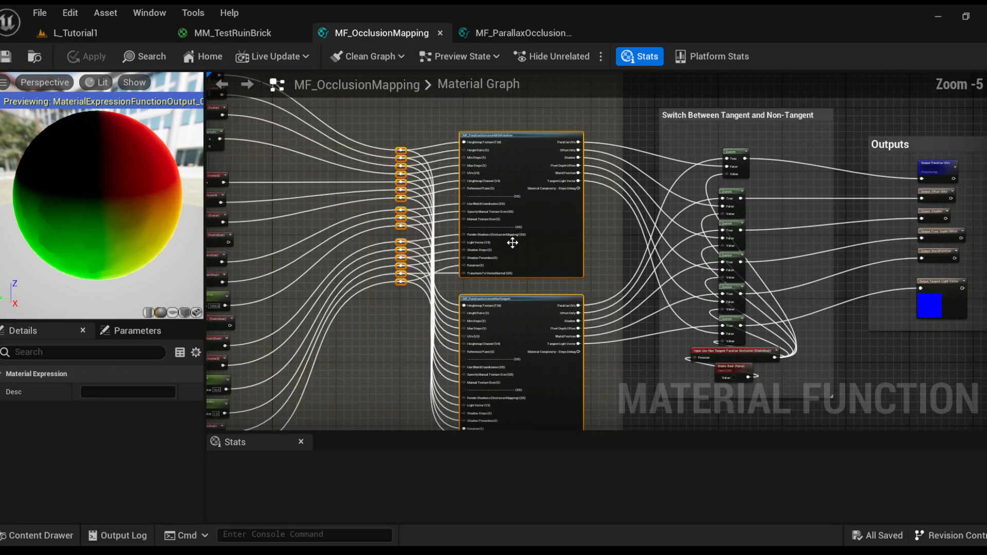
click(242, 34)
scroll(517, 171, down, 2)
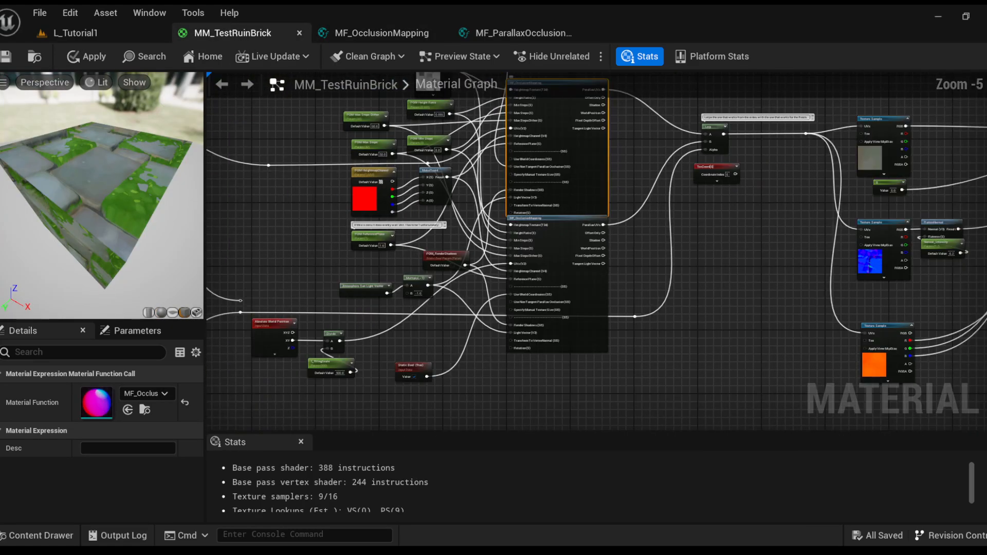
click(382, 33)
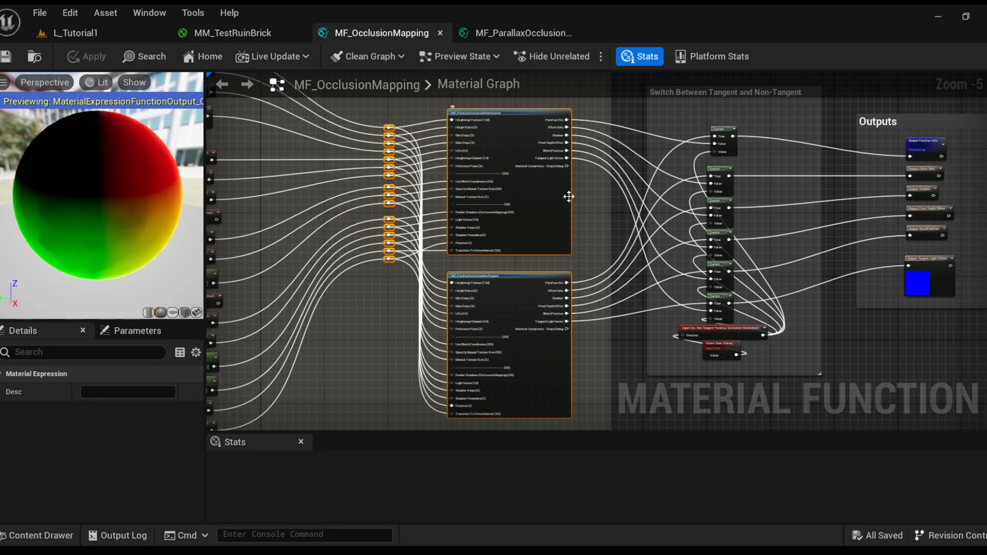
click(230, 35)
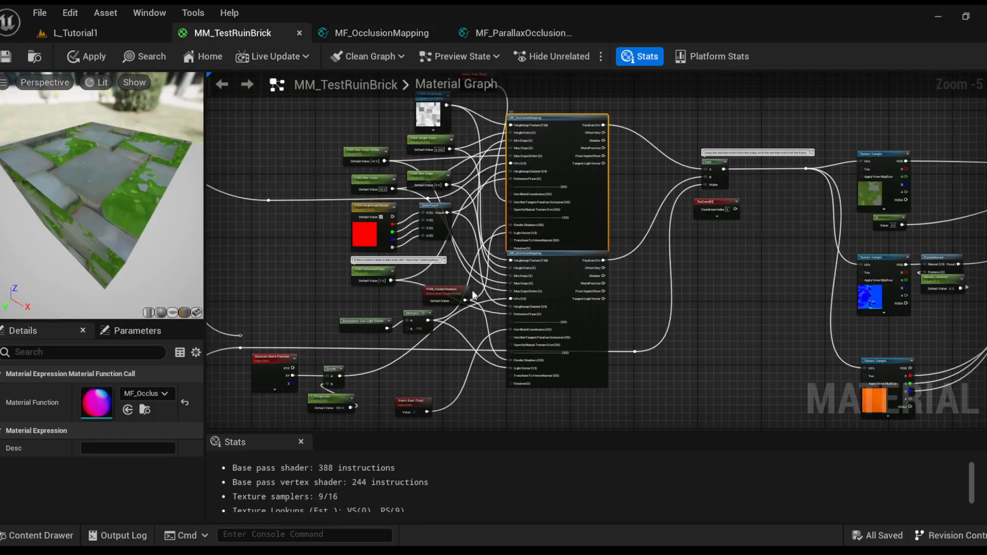
Inspect the Lerp for the walls in the Triplanar Method Test group and its connection towards MF_OcclusionMapping
right_drag(361, 286, 471, 309)
right_drag(350, 223, 498, 263)
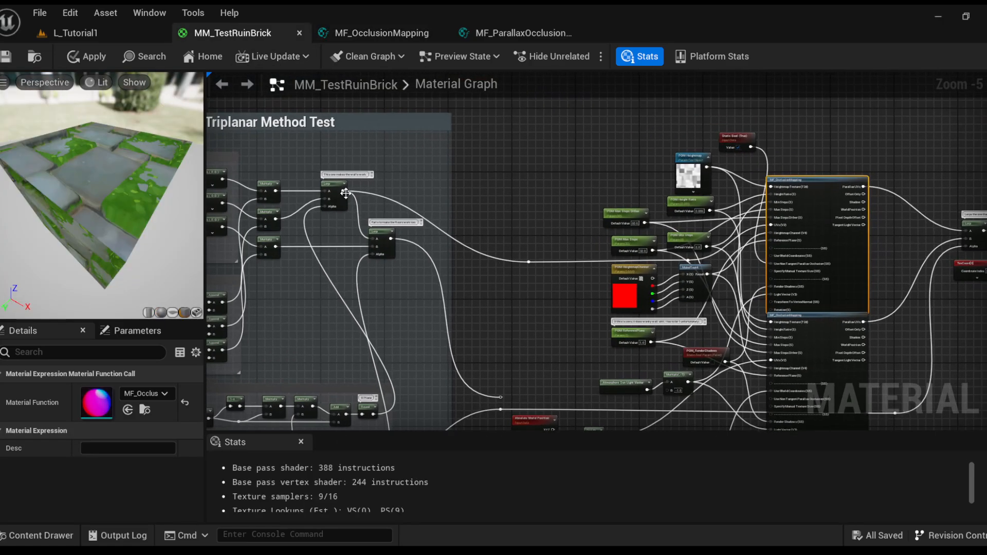
click(340, 193)
scroll(817, 151, up, 3)
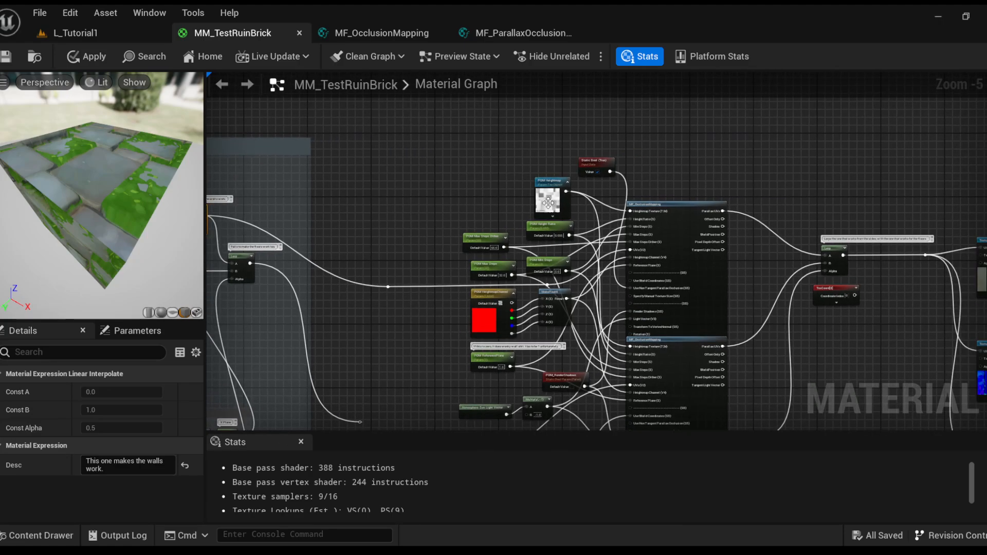
Inspect the POM Heightmap parameter and tilt the material preview cube to view its upper face
click(624, 131)
click(547, 163)
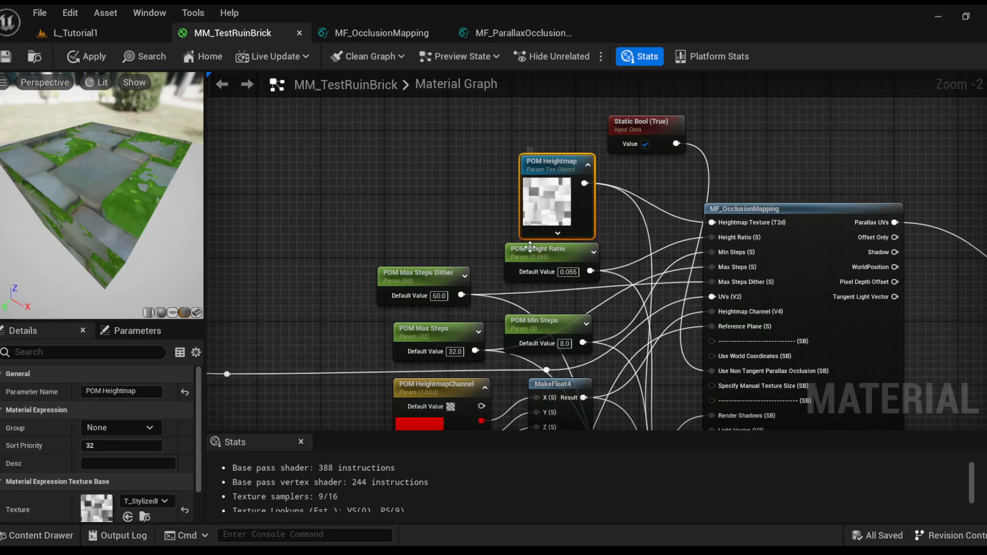
right_drag(465, 238, 428, 203)
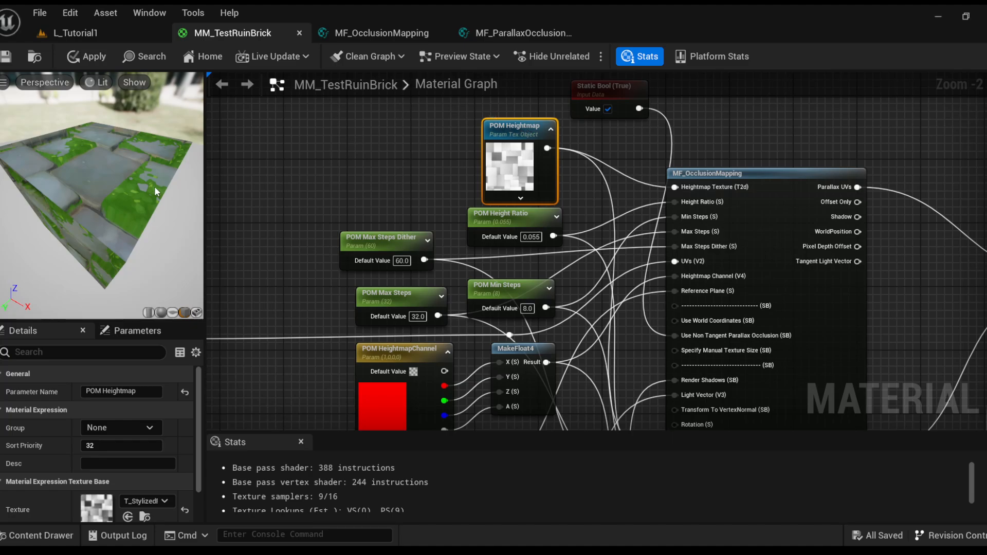
mouse_move(152, 188)
mouse_down()
mouse_move(149, 241)
mouse_move(152, 178)
mouse_up()
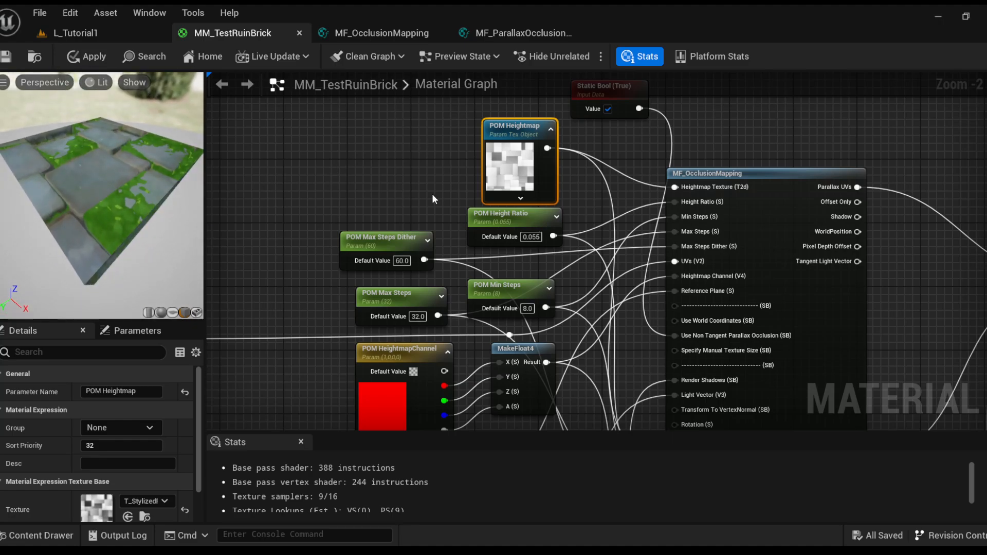
Check how the POM Heightmap parameter feeds the Heightmap Texture input of the first MF_OcclusionMapping node
right_drag(432, 194, 427, 179)
click(741, 161)
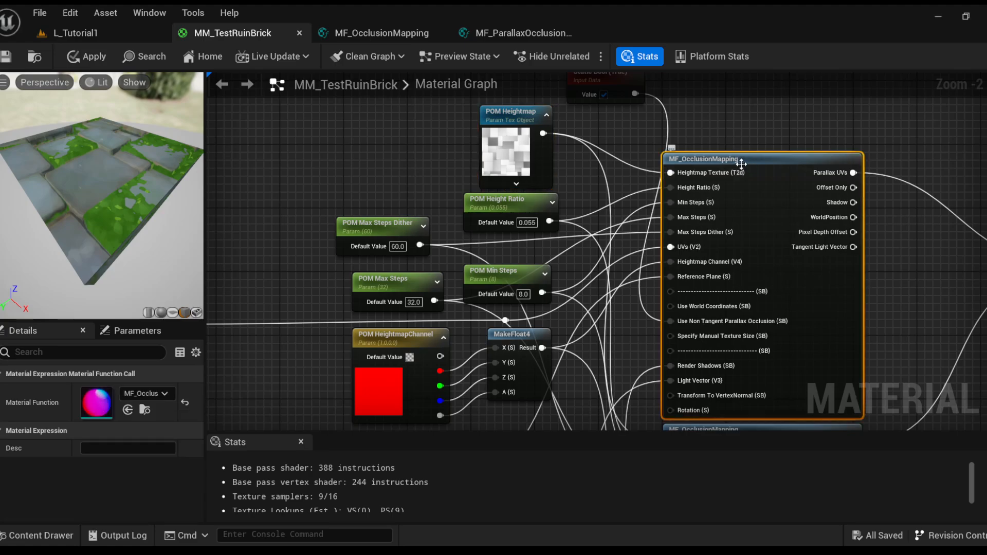
click(511, 113)
click(775, 168)
click(460, 144)
Select the POM parameter nodes and sun light vector nodes that feed both MF_OcclusionMapping calls
right_drag(384, 221, 388, 133)
right_drag(340, 273, 352, 219)
scroll(353, 219, down, 1)
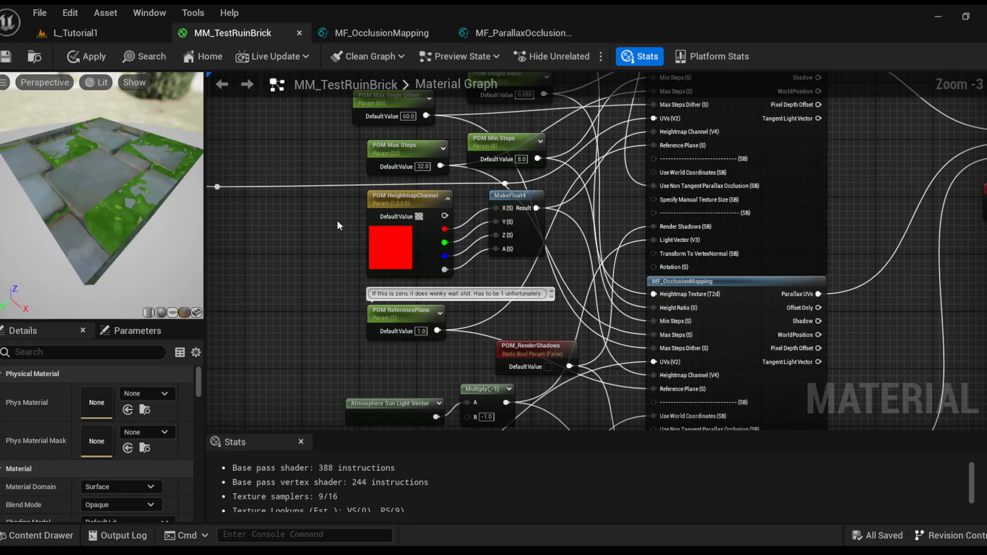
scroll(337, 226, down, 1)
drag(309, 363, 539, 177)
right_drag(399, 215, 448, 77)
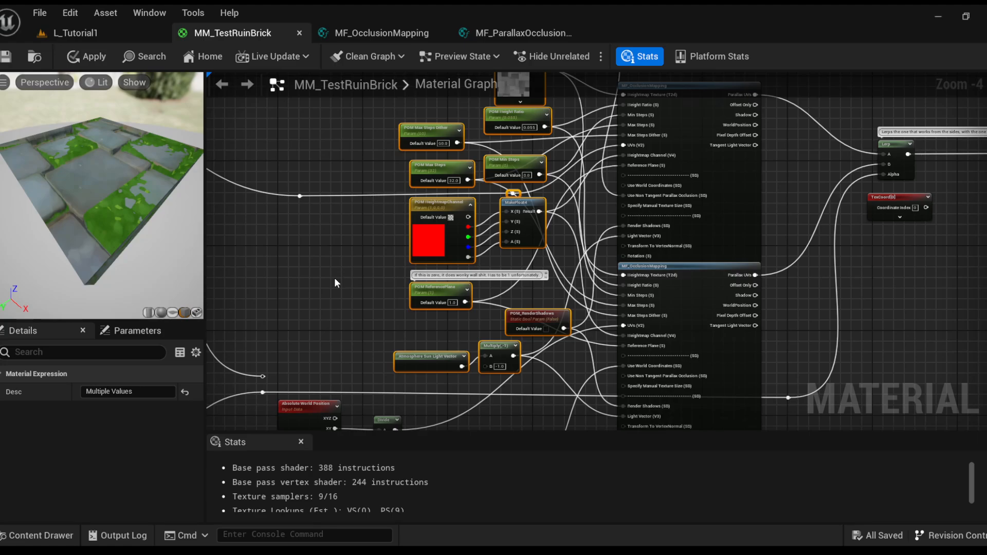
Clear the node selection and examine the Z Plane connection and the Absolute World Position nodes near the second MF_OcclusionMapping call
right_drag(334, 277, 512, 157)
click(488, 201)
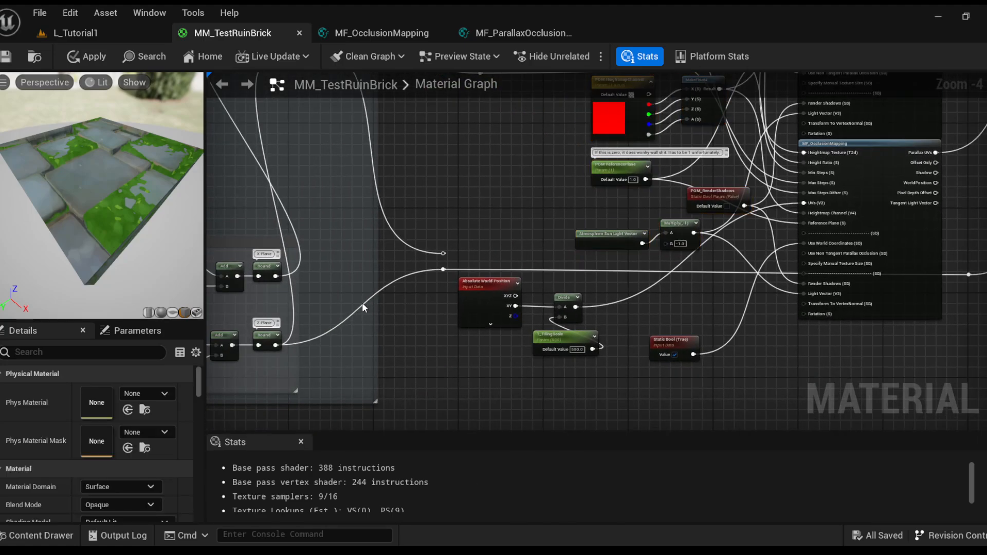
right_drag(362, 306, 322, 364)
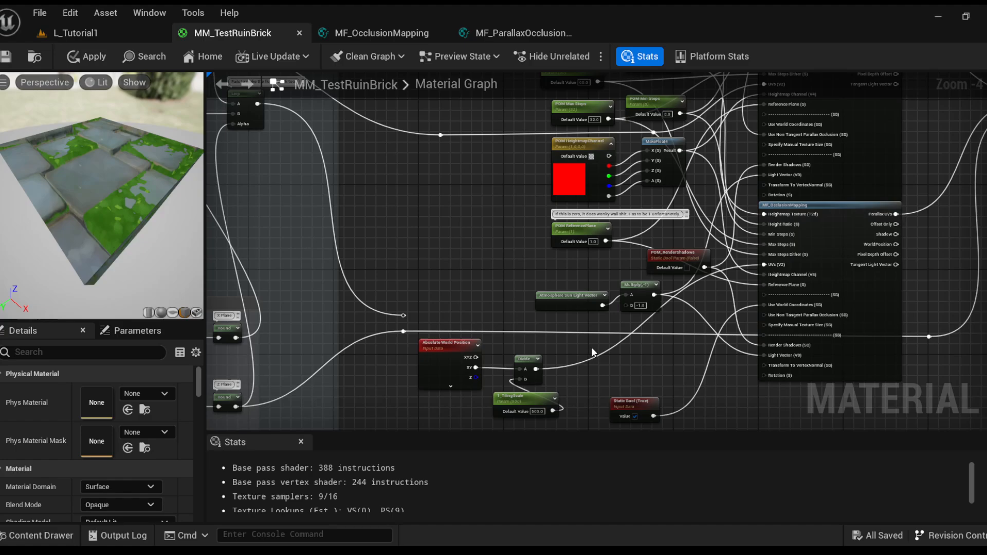
Select the 1_TilingScale parameter and trace the divided Absolute World Position XY into the UVs of the second MF_OcclusionMapping call
right_drag(592, 348, 550, 274)
scroll(403, 324, up, 1)
drag(399, 400, 528, 259)
click(480, 286)
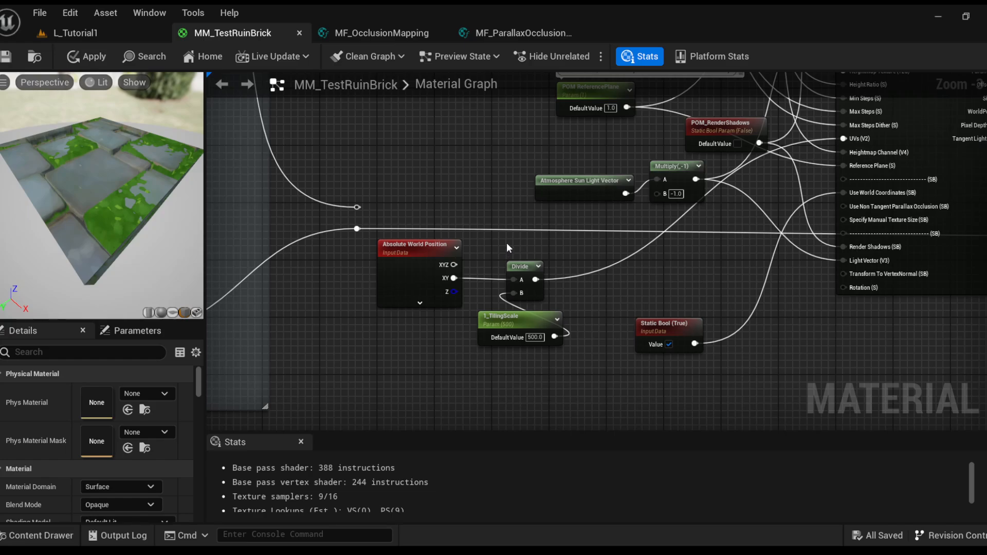
click(523, 320)
right_drag(654, 264, 573, 325)
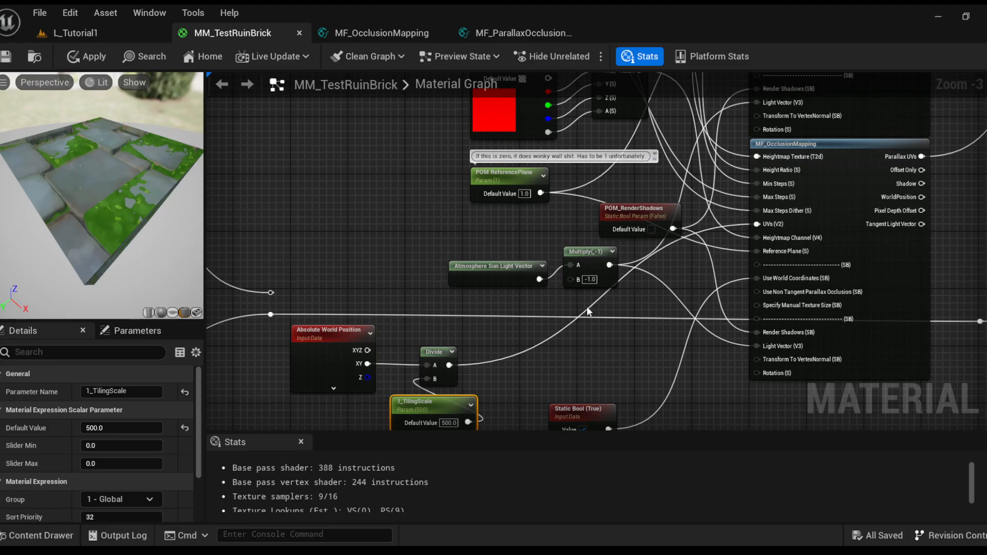
Highlight the shared POM parameters, MakeFloat4 and sun light vector nodes feeding both occlusion calls, and clear the selection
right_drag(588, 311, 549, 447)
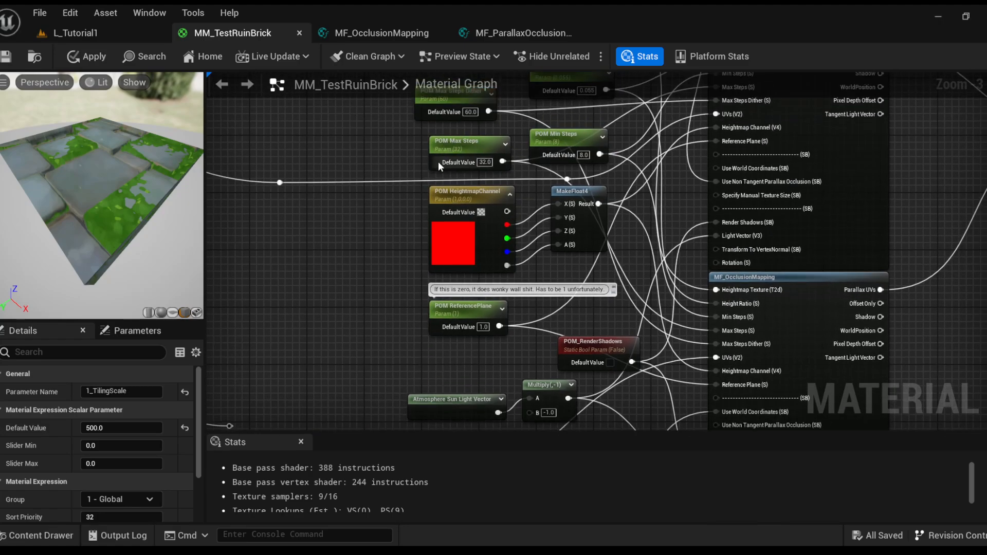
scroll(438, 161, down, 1)
drag(442, 153, 565, 359)
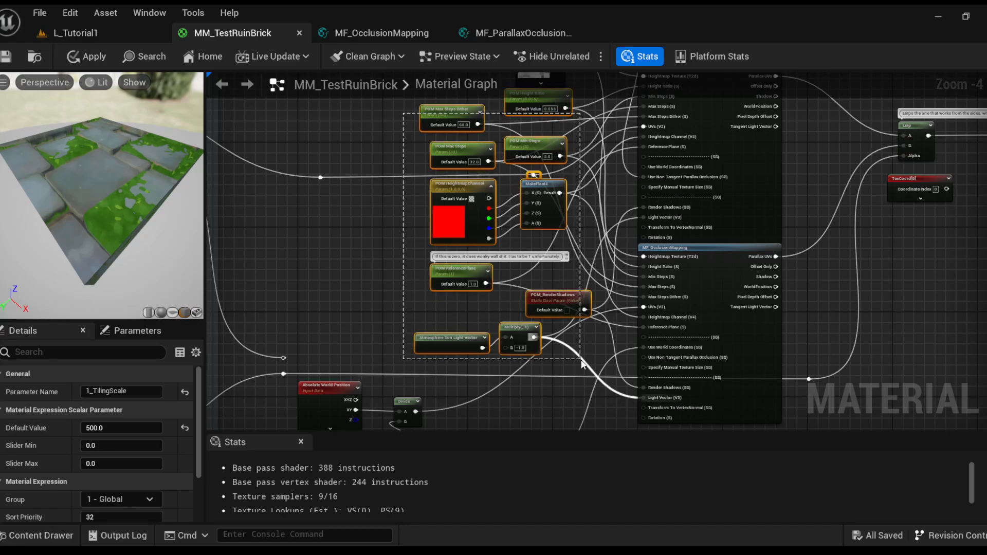
right_drag(346, 285, 322, 203)
click(539, 321)
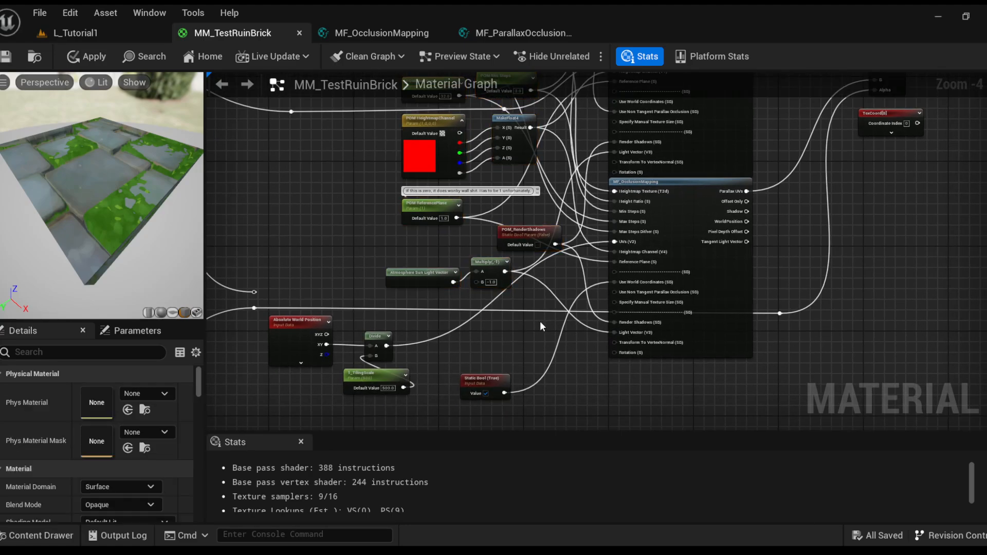
Select the Static Bool (True) node and follow its connection to Use World Coordinates on the second occlusion call
scroll(640, 286, up, 2)
right_drag(645, 276, 651, 206)
click(422, 366)
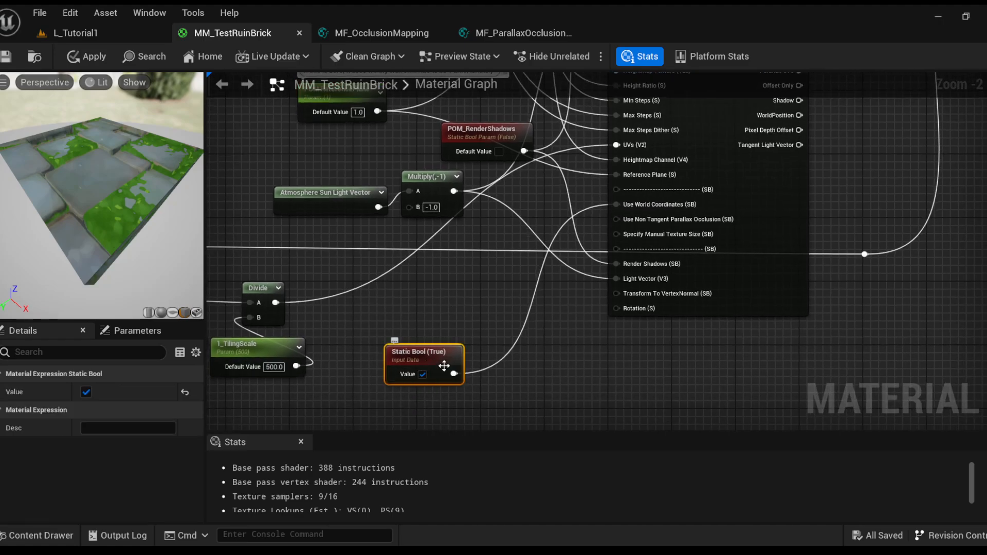
right_drag(444, 366, 411, 435)
Select each MF_OcclusionMapping call in turn to compare their Use World Coordinates and Use Non Tangent Parallax Occlusion inputs
click(686, 132)
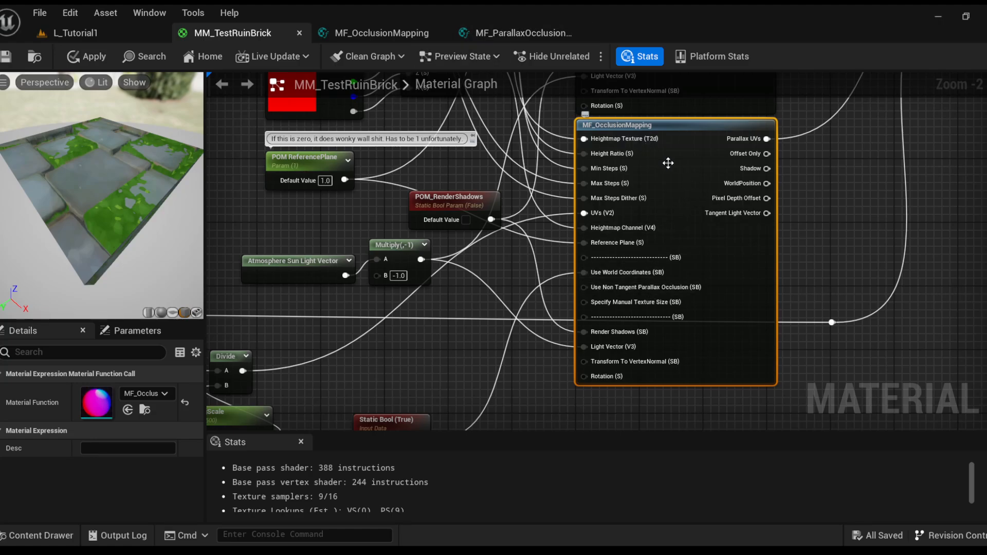
right_drag(584, 258, 594, 240)
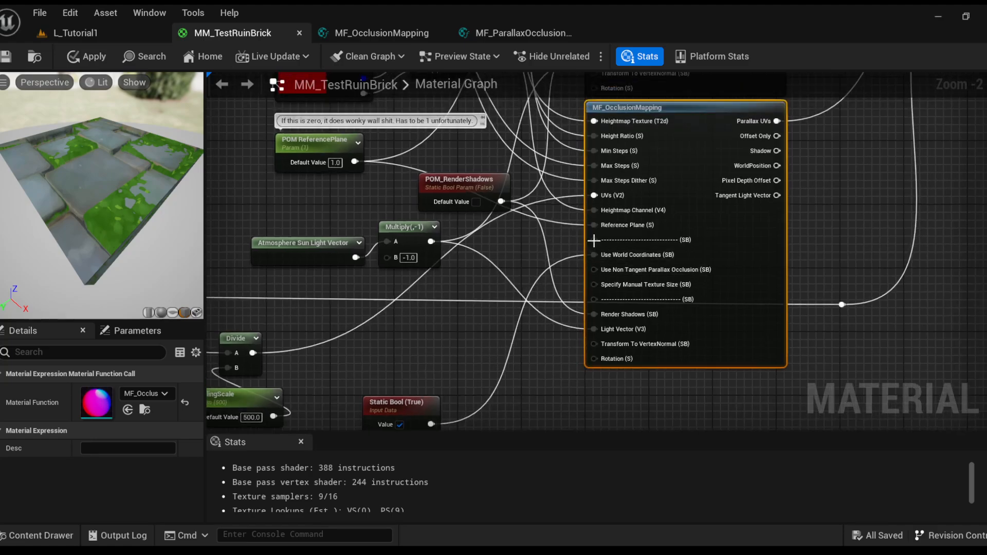
right_drag(638, 163, 639, 410)
click(653, 108)
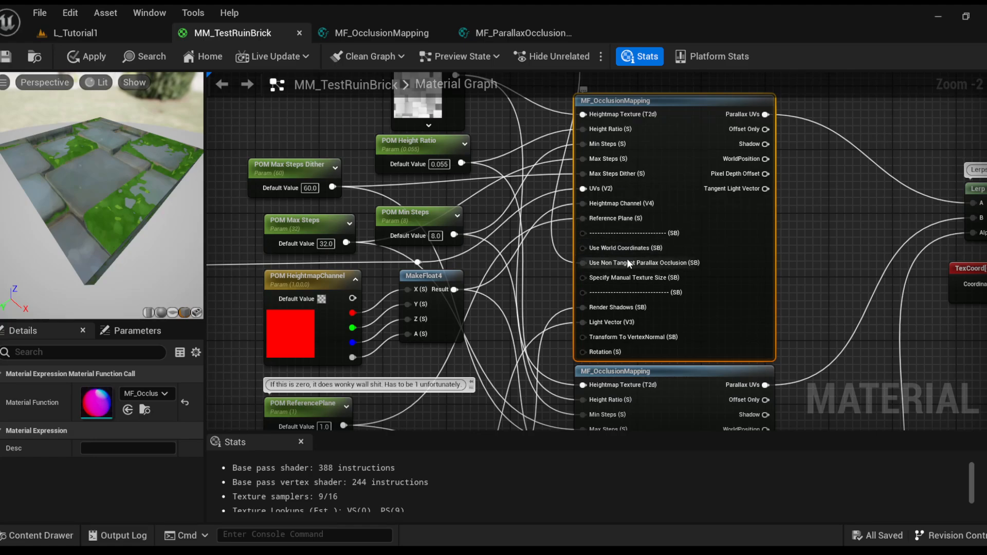
right_drag(522, 298, 520, 150)
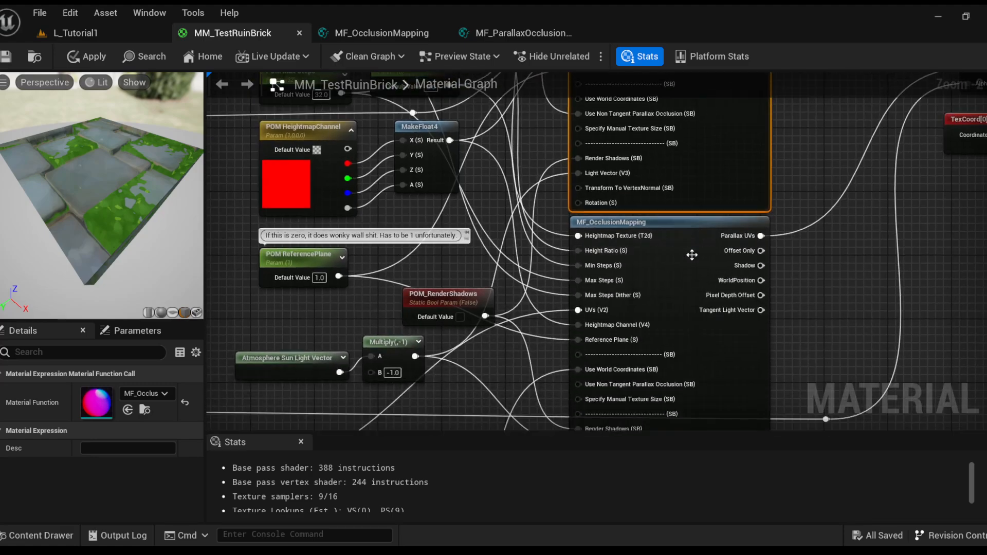
click(683, 225)
right_drag(682, 225, 673, 189)
right_drag(697, 296, 704, 229)
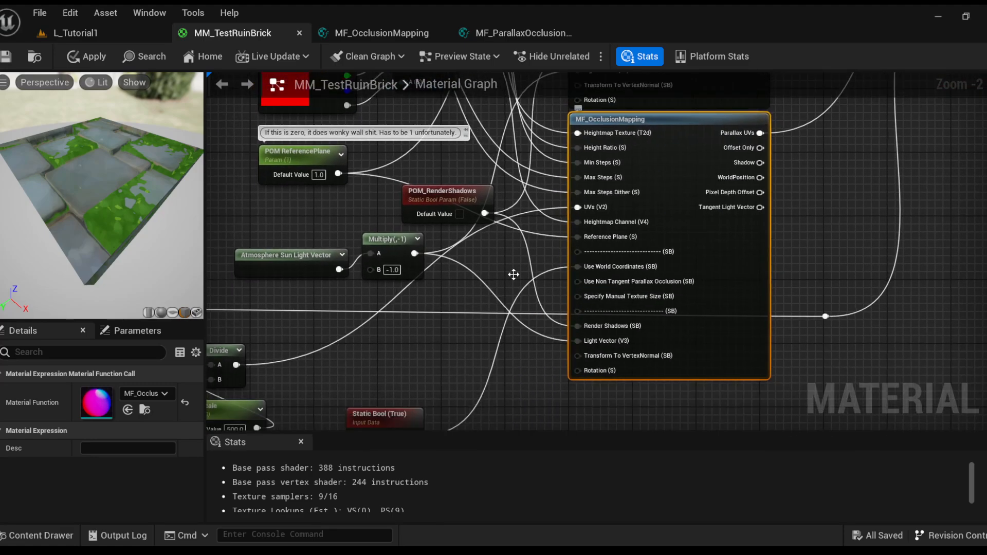
Trace the mask wire below the sun light vector nodes back to the Z Plane Round node and its dithering network
right_drag(513, 274, 750, 224)
right_drag(488, 349, 661, 293)
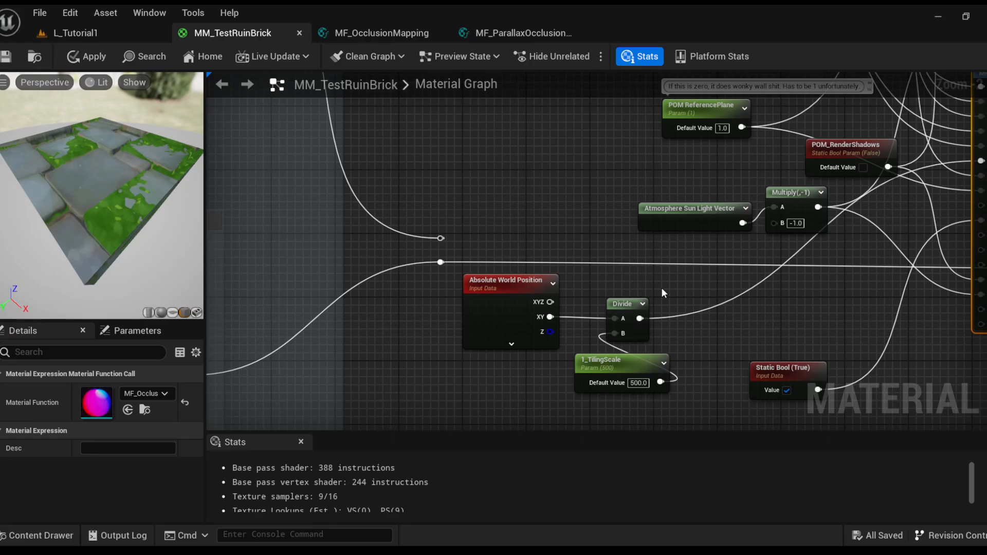
scroll(661, 288, down, 2)
scroll(532, 314, up, 1)
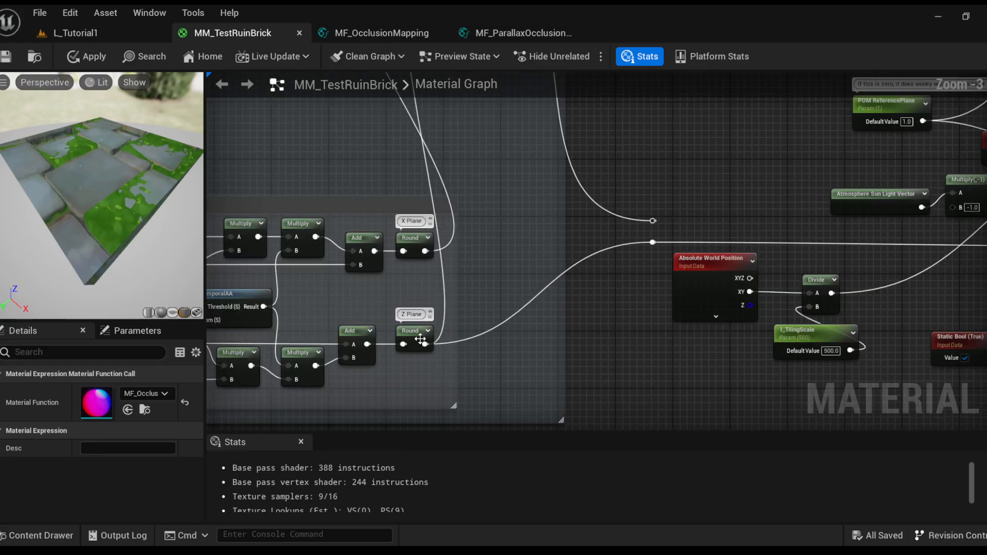
right_drag(420, 349, 493, 321)
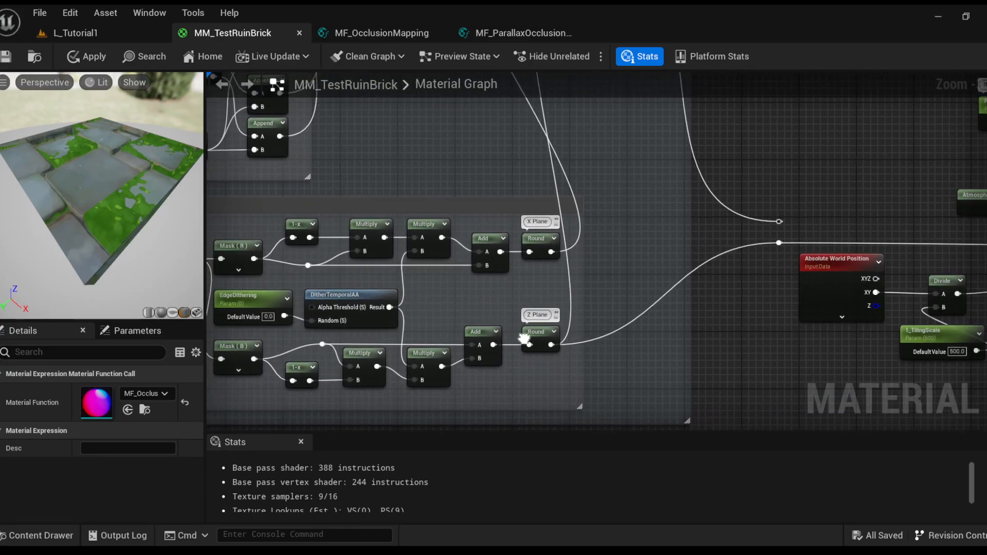
Select the Lerp node that blends both Parallax UVs outputs and check its Alpha input and the Texture Samples it feeds
scroll(494, 321, down, 2)
scroll(368, 311, up, 1)
right_drag(716, 235, 579, 371)
scroll(640, 260, up, 1)
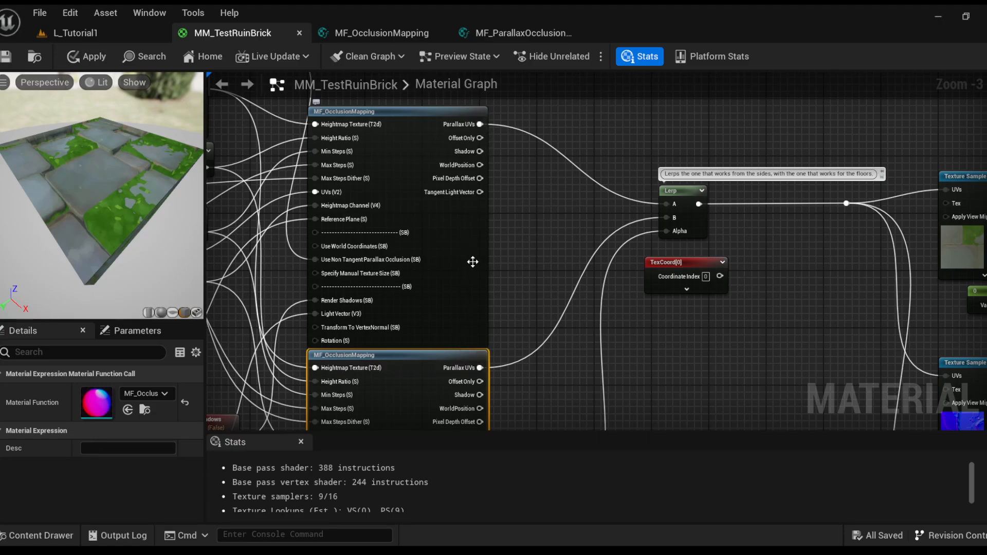
right_drag(634, 107, 476, 110)
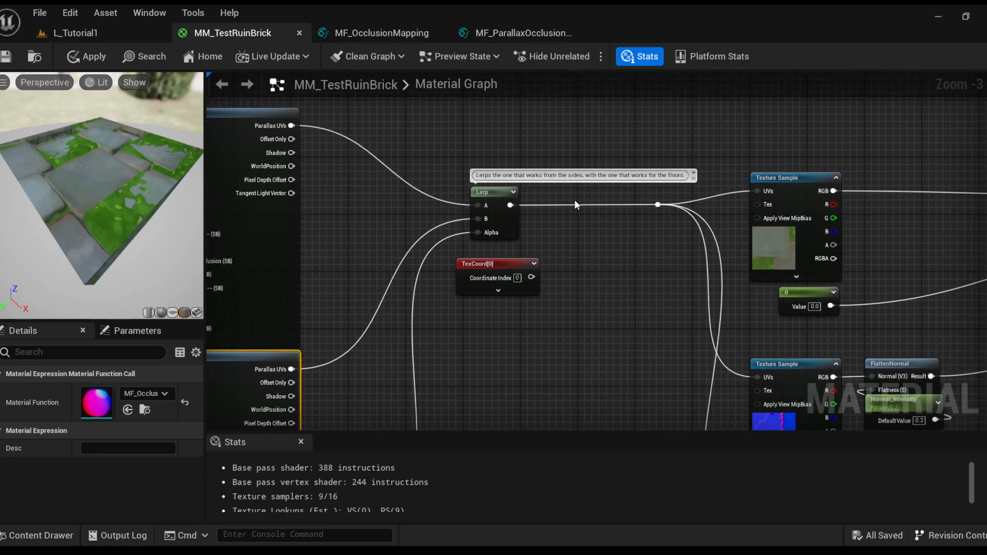
click(413, 191)
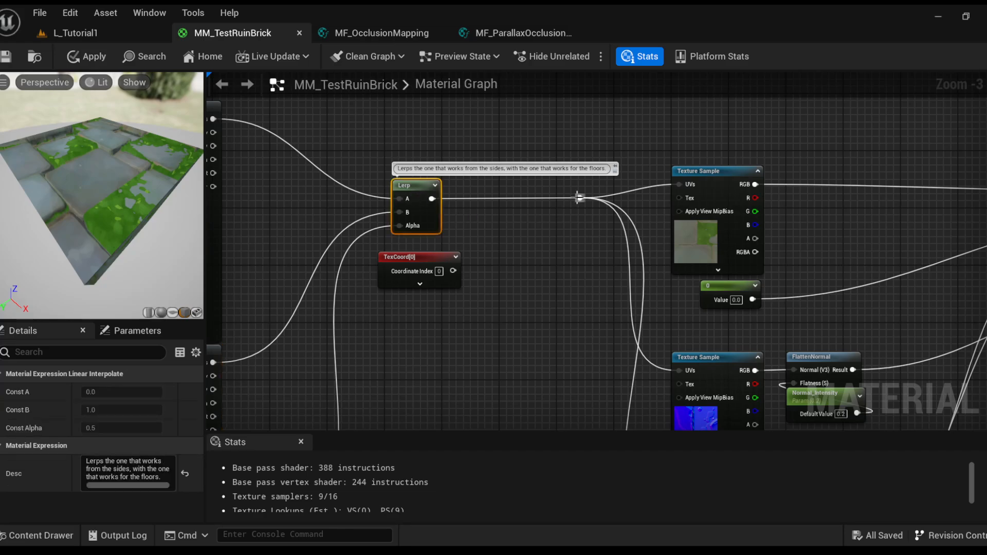
right_drag(546, 259, 692, 194)
scroll(691, 195, down, 1)
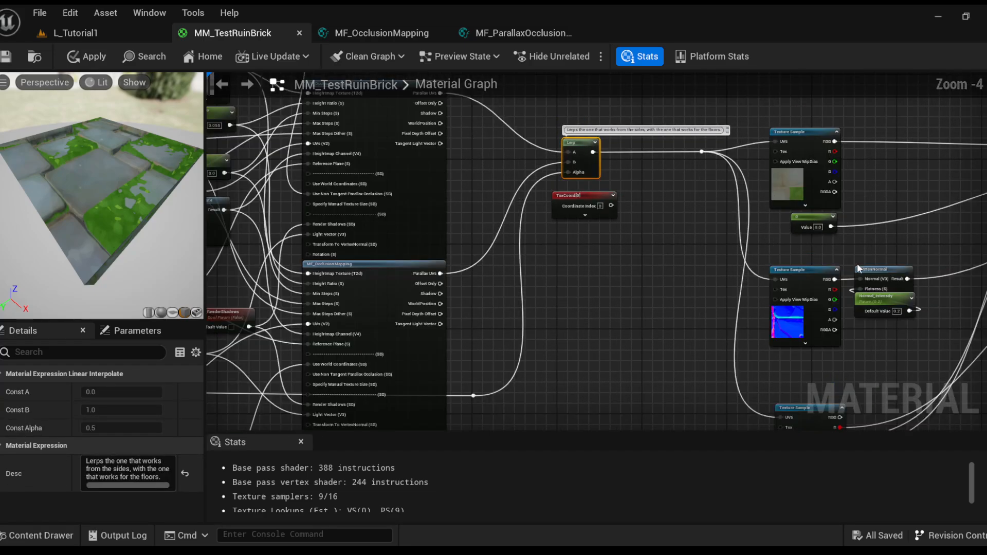
Switch to the L_Tutorial1 level, rotate Cube21 while viewing its mossy brick surface, and save the level
click(101, 32)
right_drag(388, 216, 298, 447)
key(e)
key(w)
scroll(388, 215, down, 1)
scroll(411, 287, down, 1)
key(e)
drag(272, 351, 252, 443)
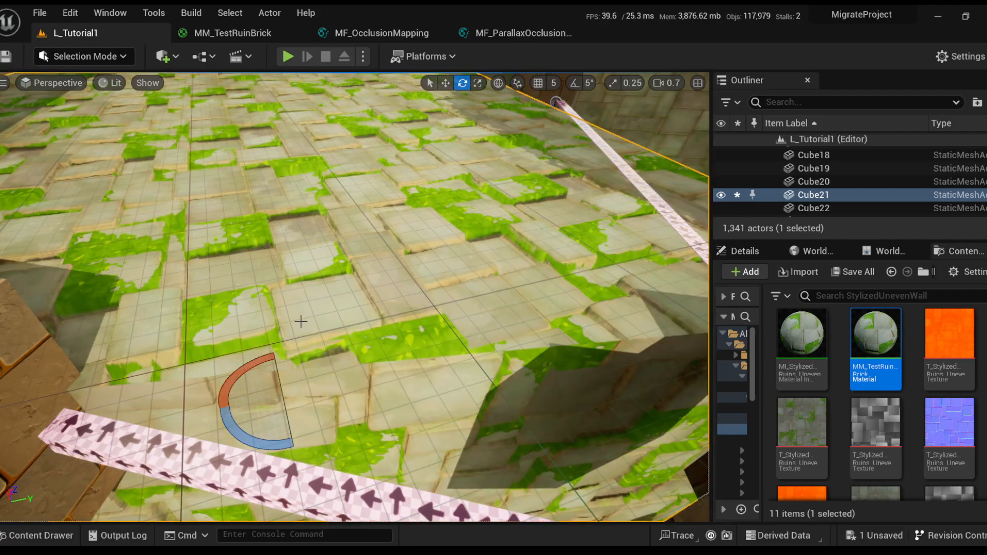
key(ctrl+s)
right_drag(301, 321, 428, 224)
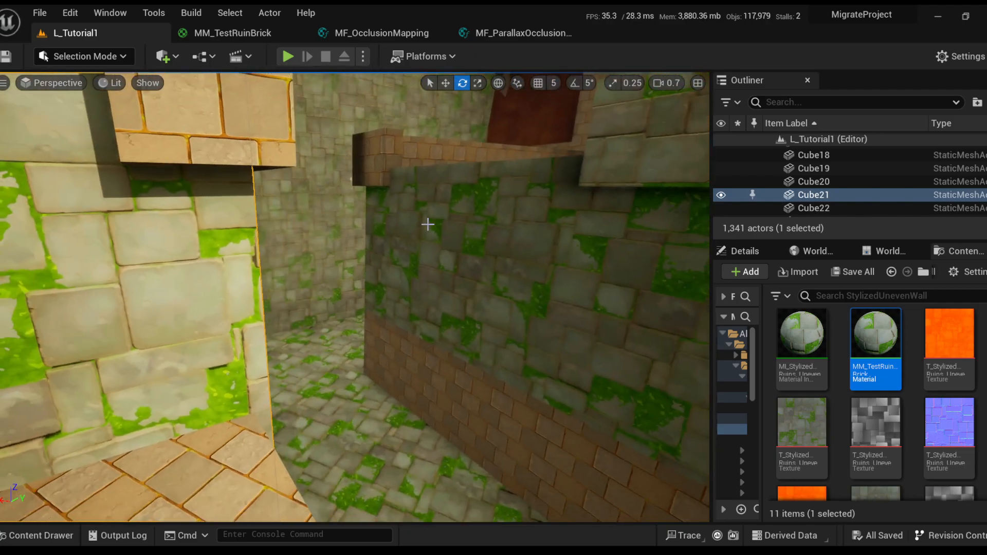
Select the shaded mossy brick wall Cube20, search all project Content for ruins, and open the M_BaseParallaxOcclusion material graph
click(428, 224)
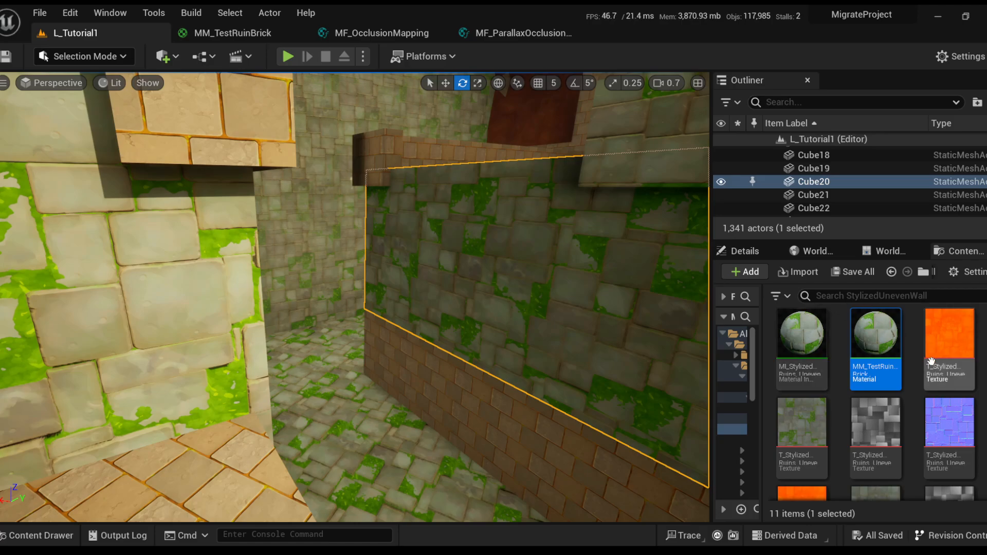
scroll(928, 358, down, 2)
scroll(928, 358, up, 1)
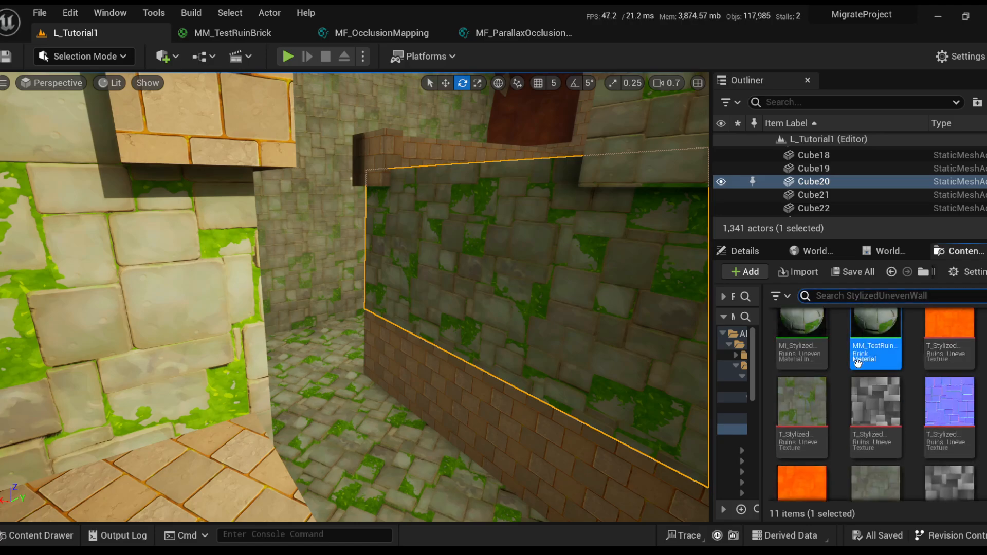
key(ctrl+space)
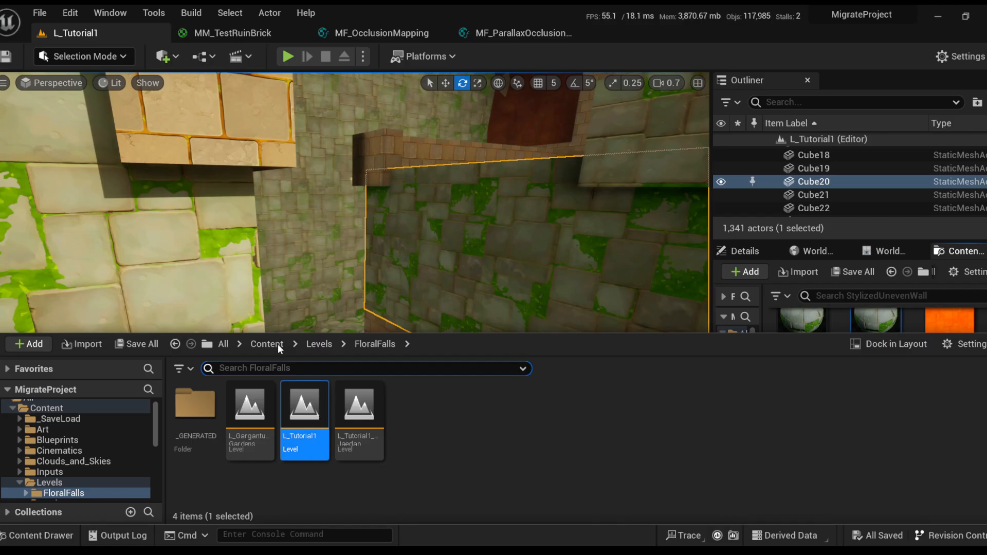
click(263, 344)
click(269, 367)
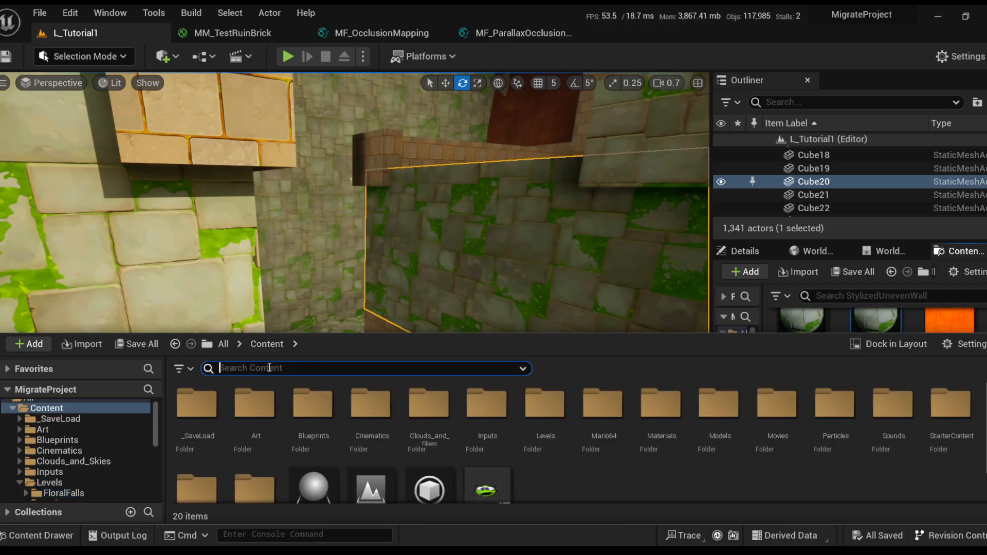
text(ruins)
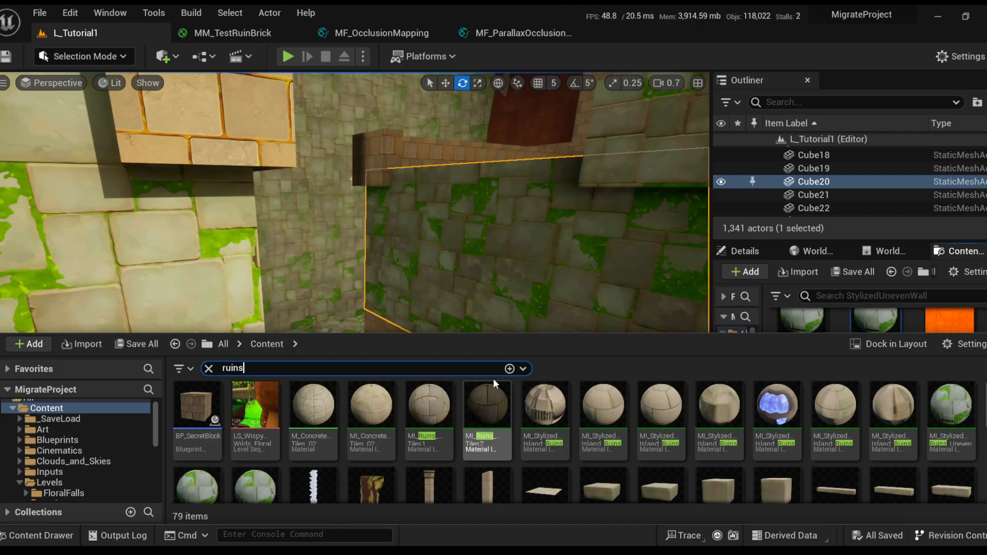
double_click(209, 471)
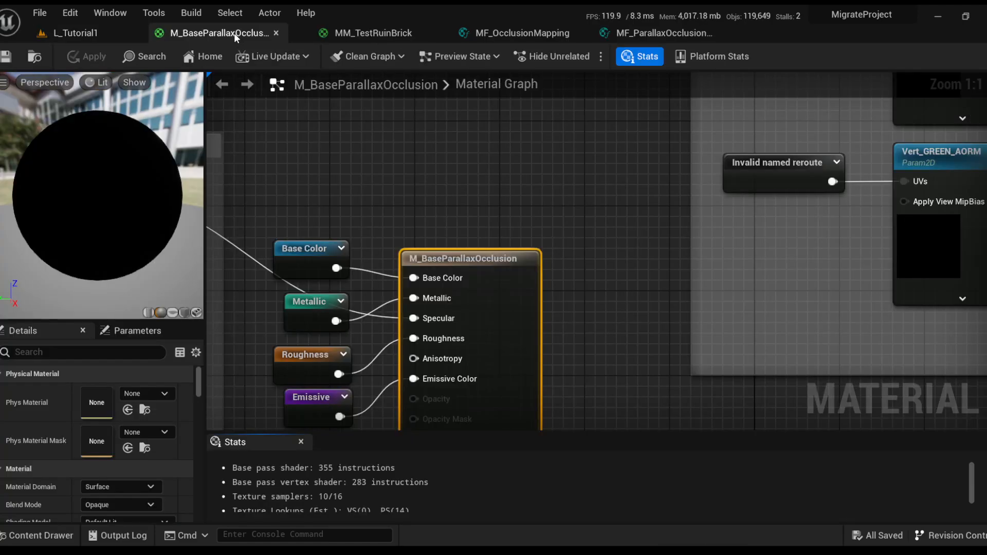
click(233, 33)
Find the camera-distance fade section in M_BaseParallaxOcclusion and select its CameraDepthFade, constant, 1-x and Lerp nodes
scroll(700, 242, down, 2)
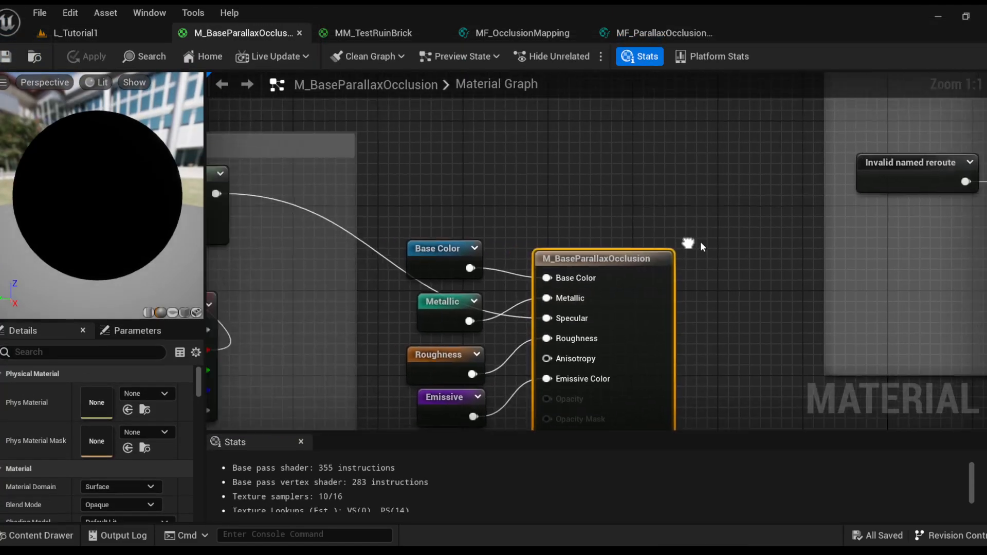
scroll(549, 220, down, 4)
right_drag(550, 220, 602, 325)
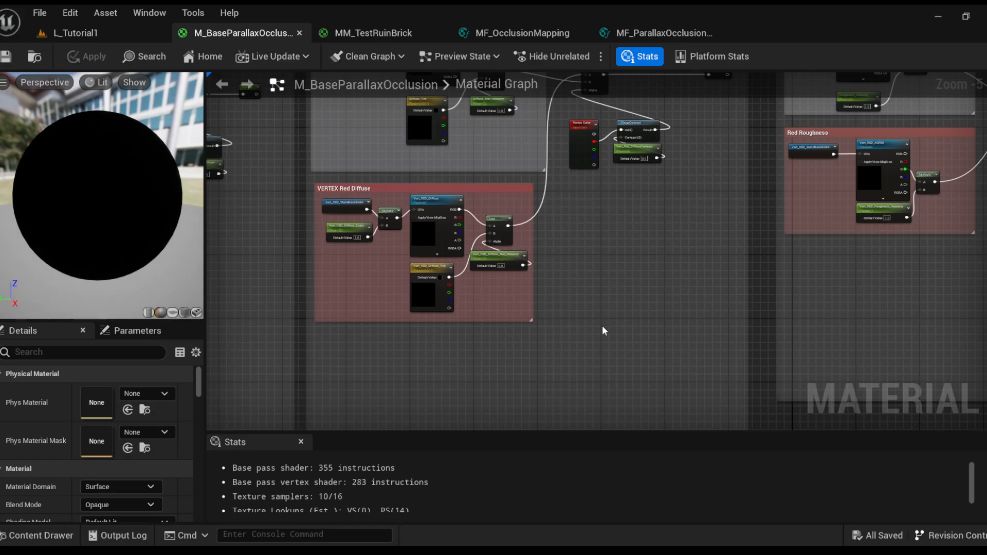
right_drag(628, 266, 603, 326)
scroll(602, 326, down, 3)
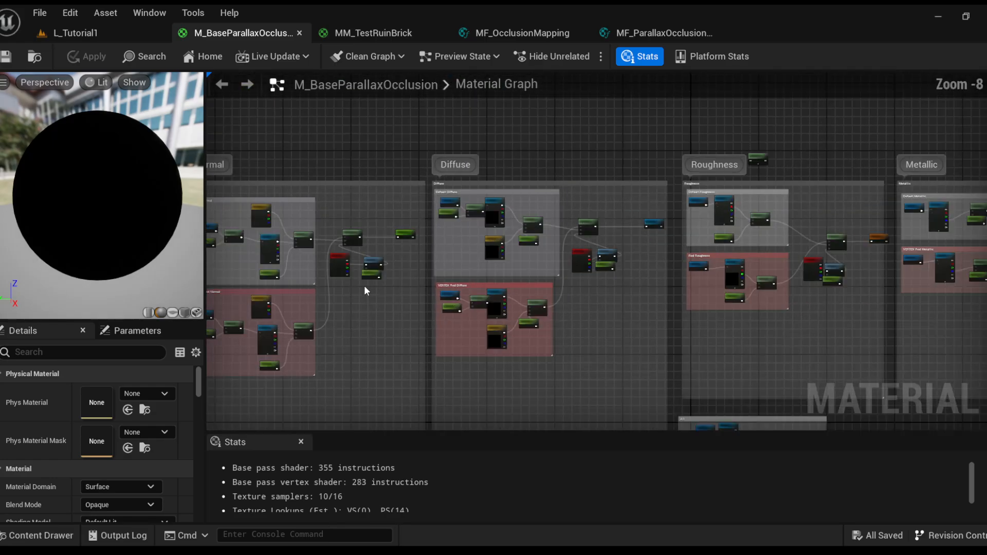
right_drag(311, 317, 690, 279)
right_drag(445, 221, 450, 271)
scroll(530, 331, up, 4)
scroll(457, 267, up, 1)
drag(380, 186, 586, 345)
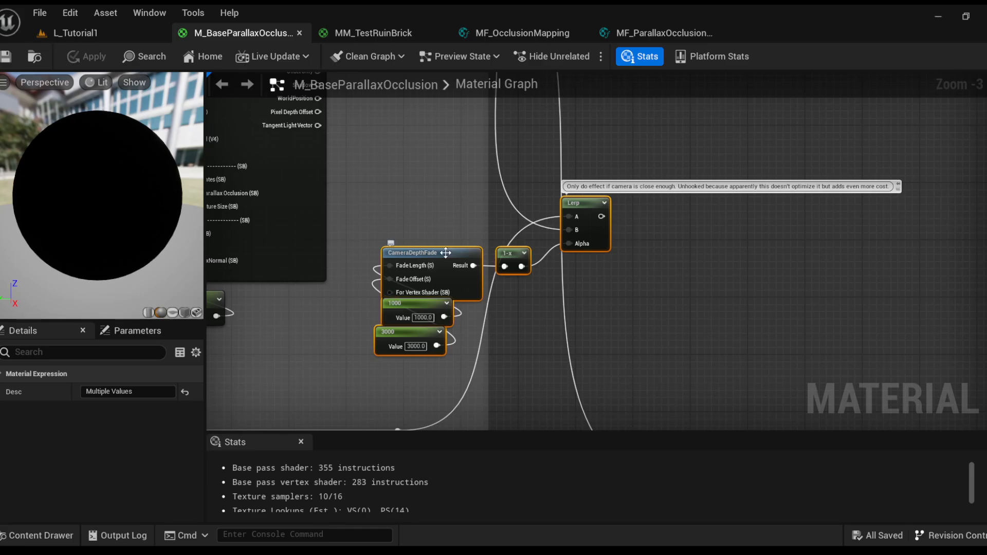
Trace the combined Parallax UVs Lerp to the camera-distance Lerp and select that node to read its description
right_drag(426, 186, 522, 324)
scroll(490, 282, down, 1)
right_drag(527, 214, 537, 273)
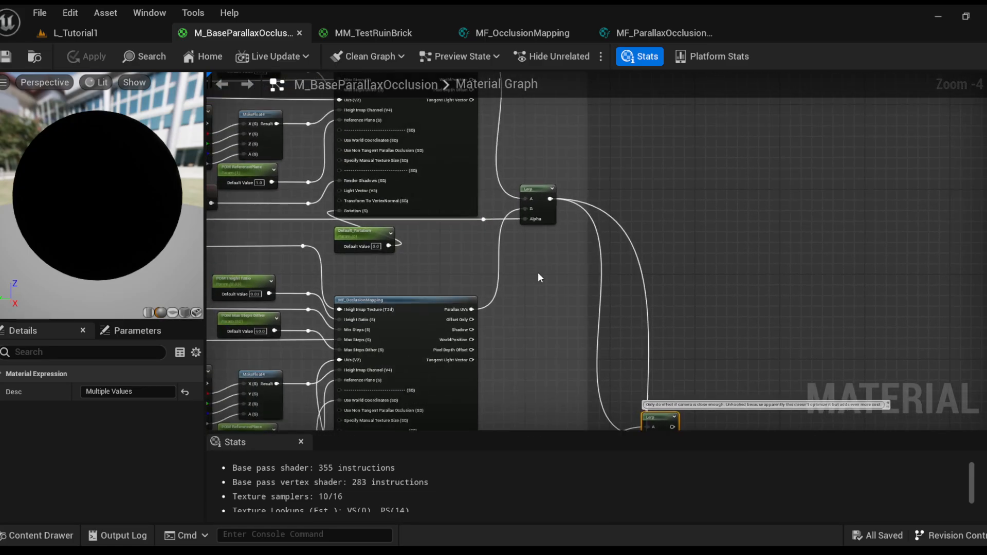
right_drag(670, 372, 643, 295)
click(643, 296)
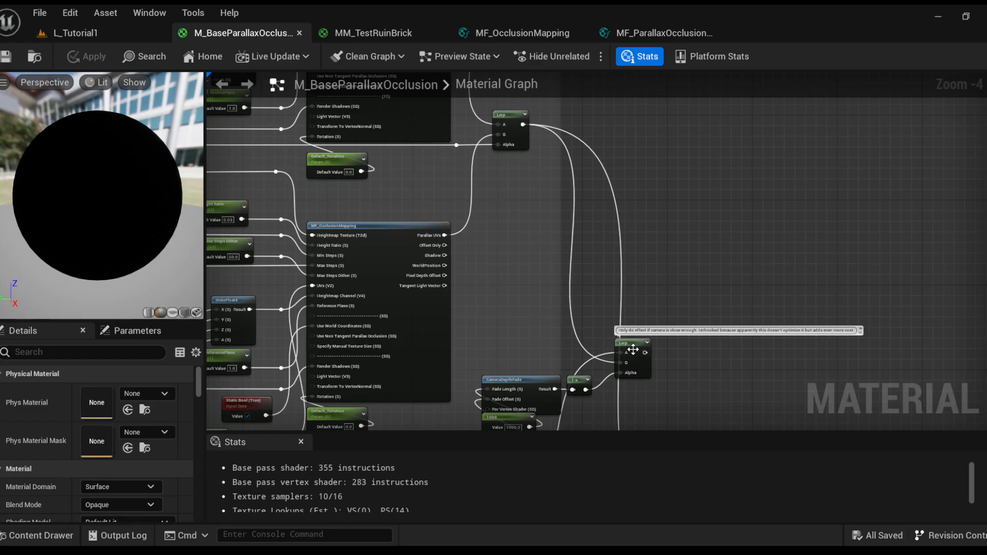
click(633, 350)
right_drag(632, 350, 633, 263)
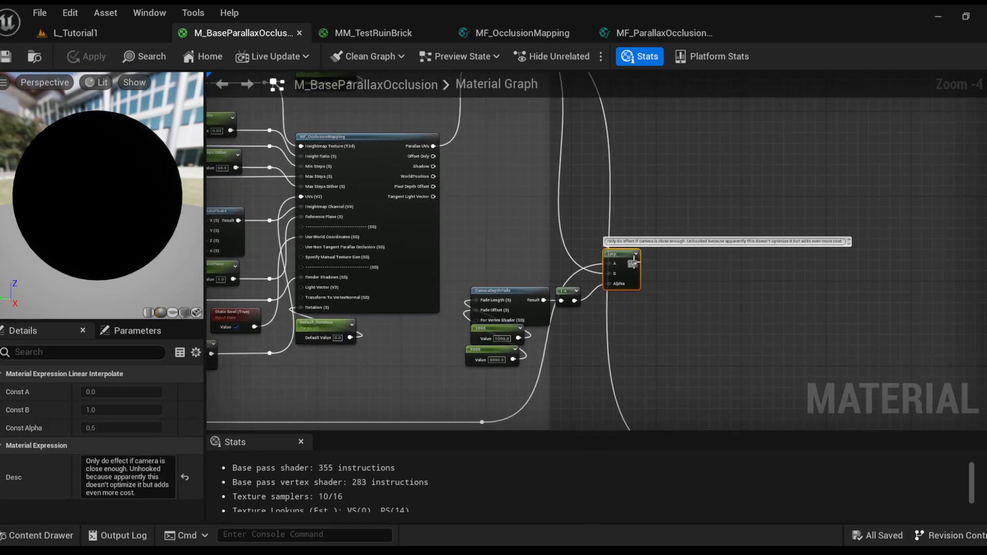
Examine the Default POM group's layout and how its output wires run to the CameraDepthFade and Lerp nodes
scroll(607, 278, down, 4)
right_drag(547, 123, 580, 122)
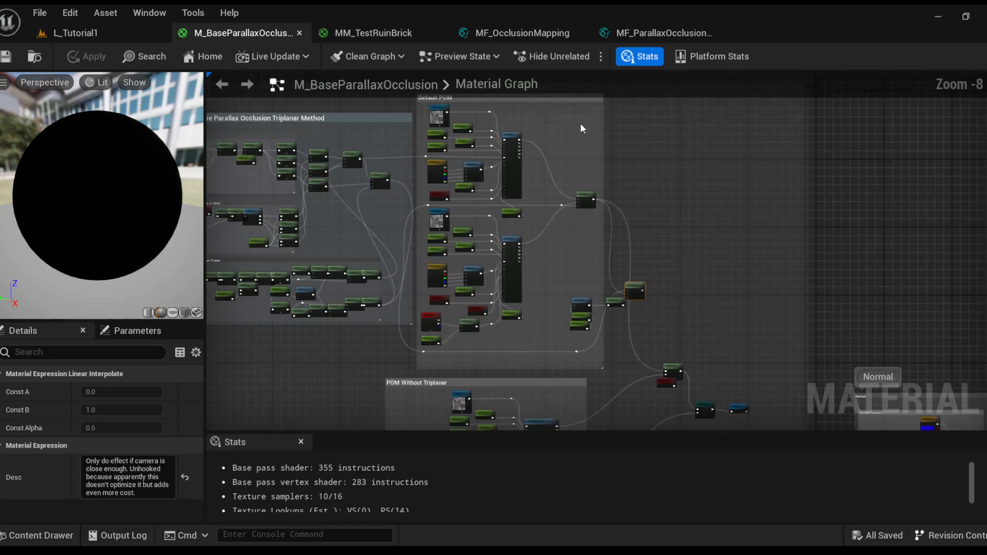
drag(580, 122, 581, 434)
scroll(617, 234, up, 5)
right_drag(623, 214, 617, 262)
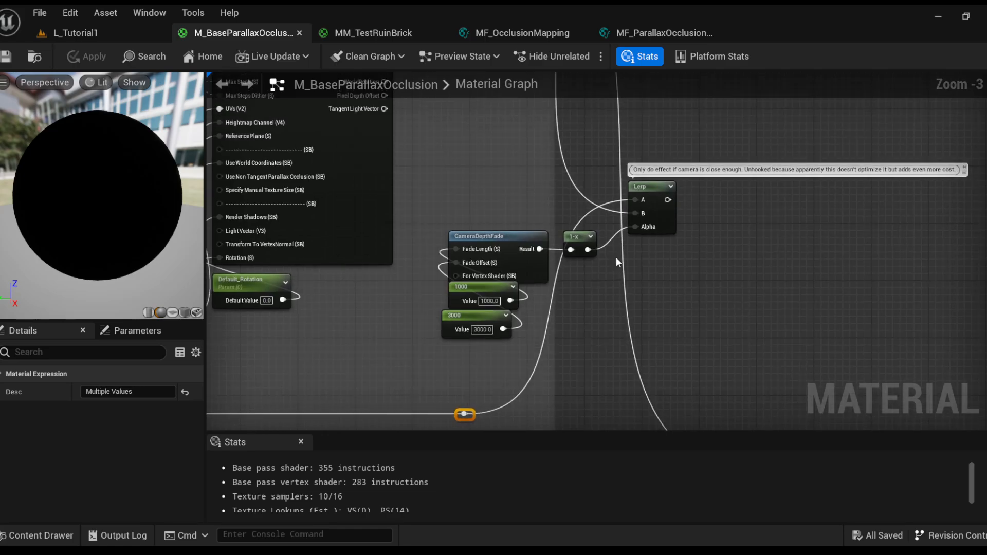
Select the CameraDepthFade node with its 1000 and 3000 constants and the 1-x node feeding the camera-distance Lerp
click(501, 208)
drag(414, 221, 578, 358)
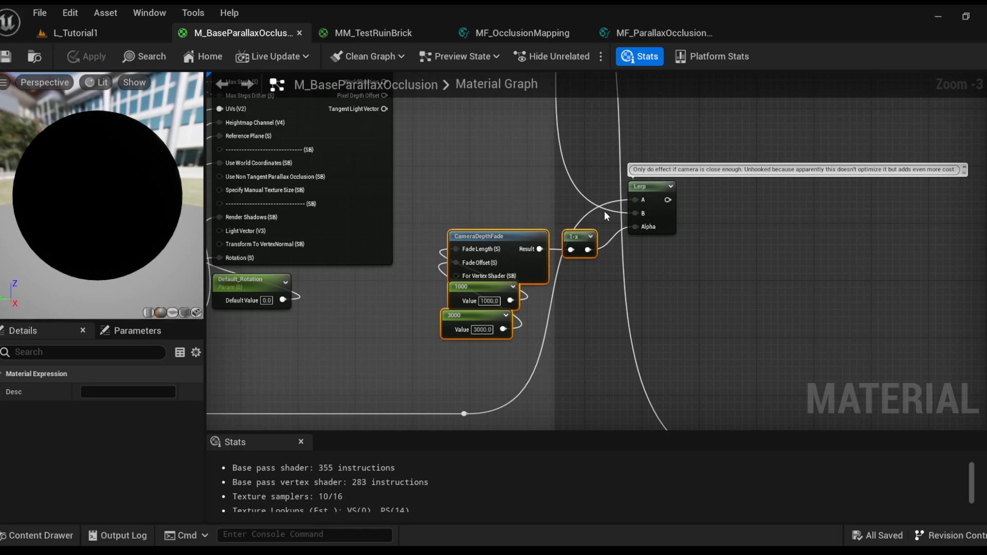
right_drag(603, 211, 507, 268)
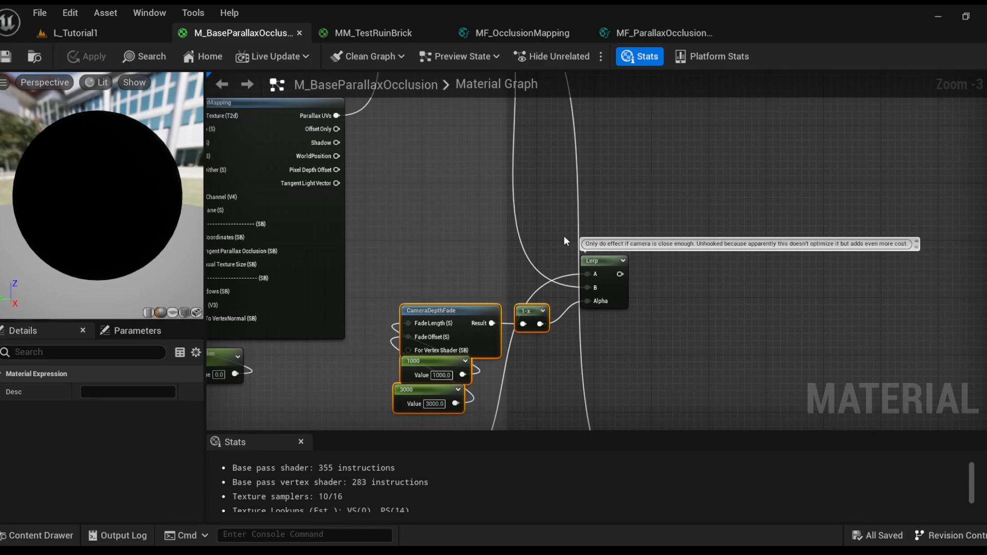
scroll(535, 239, down, 1)
right_drag(535, 239, 588, 277)
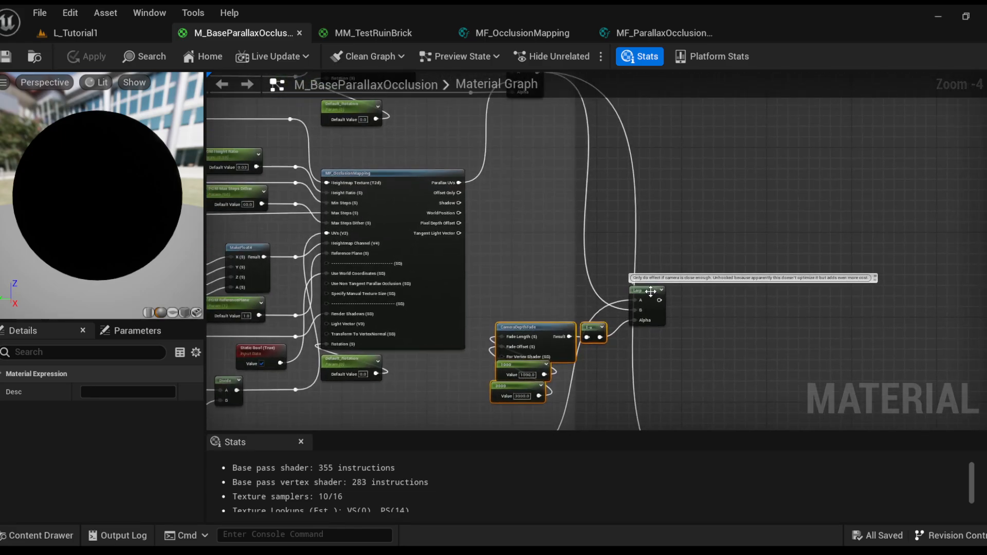
Connect the camera-distance Lerp's output to the True input of the Switch driven by the useTriplanar parameter
right_drag(650, 291, 535, 315)
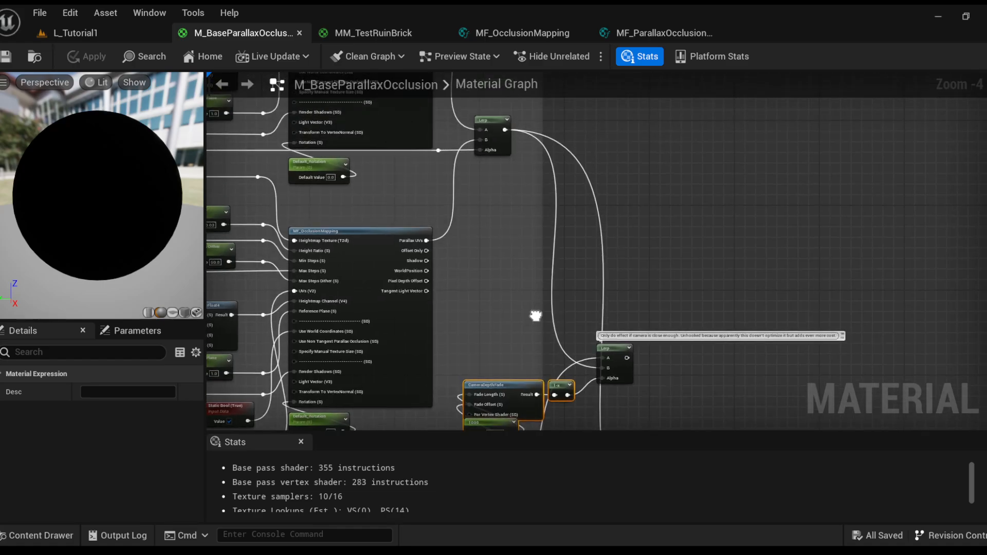
right_drag(530, 163, 514, 141)
right_drag(651, 349, 509, 230)
drag(502, 218, 573, 271)
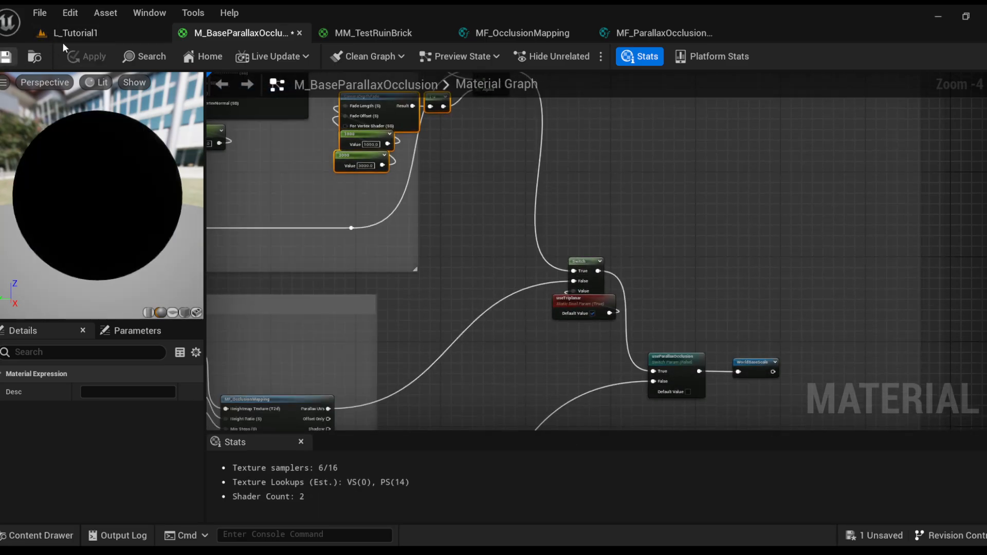
Return to the L_Tutorial1 level and examine the mossy brick walls and floor around Cube20 from near and far
click(69, 39)
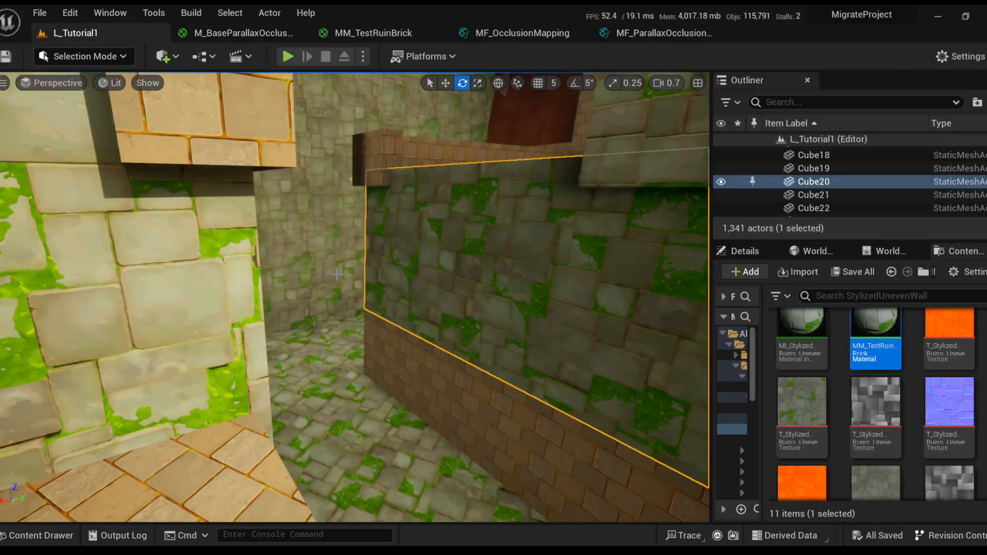
right_drag(337, 274, 216, 247)
key(s)
key(w)
key(s)
key(w)
scroll(215, 254, up, 2)
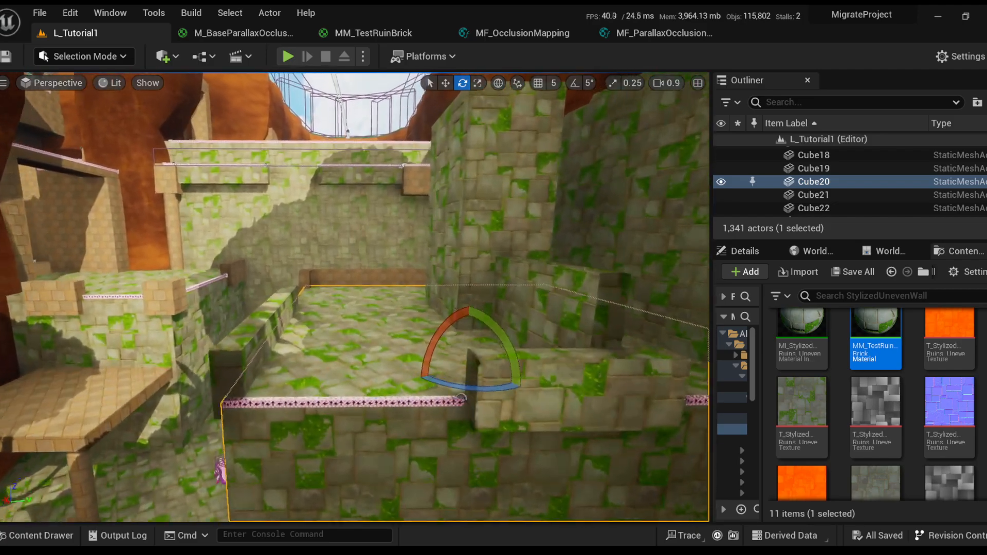
key(w)
right_drag(427, 136, 434, 155)
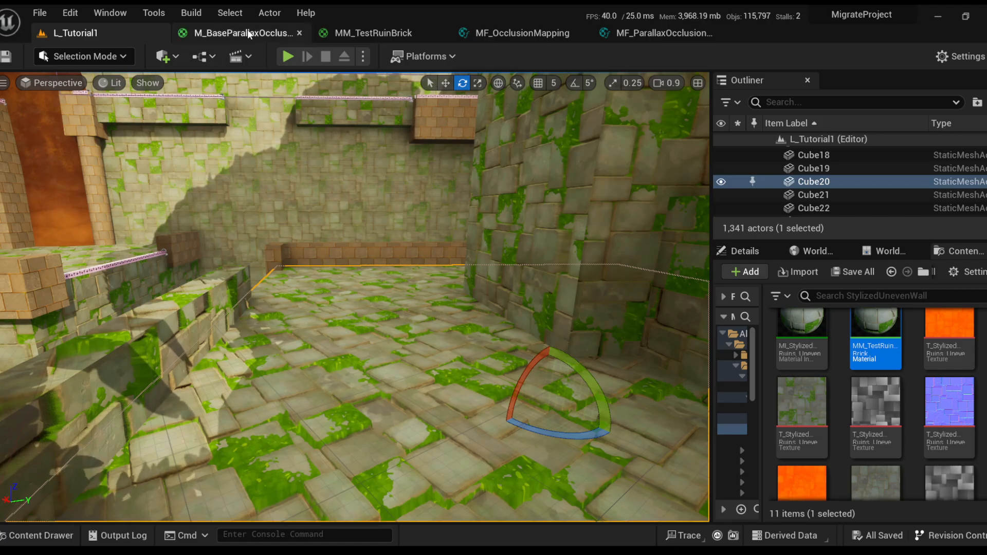
Review MM_TestRuinBrick's Tri Planar Coordinates, Swizzles and Dither Masks groups and follow their Lerp outputs to the MF_OcclusionMapping nodes
click(243, 32)
click(373, 33)
right_drag(522, 243, 667, 245)
scroll(470, 273, up, 4)
scroll(448, 258, down, 1)
scroll(353, 236, up, 1)
scroll(352, 236, down, 1)
right_drag(362, 197, 558, 195)
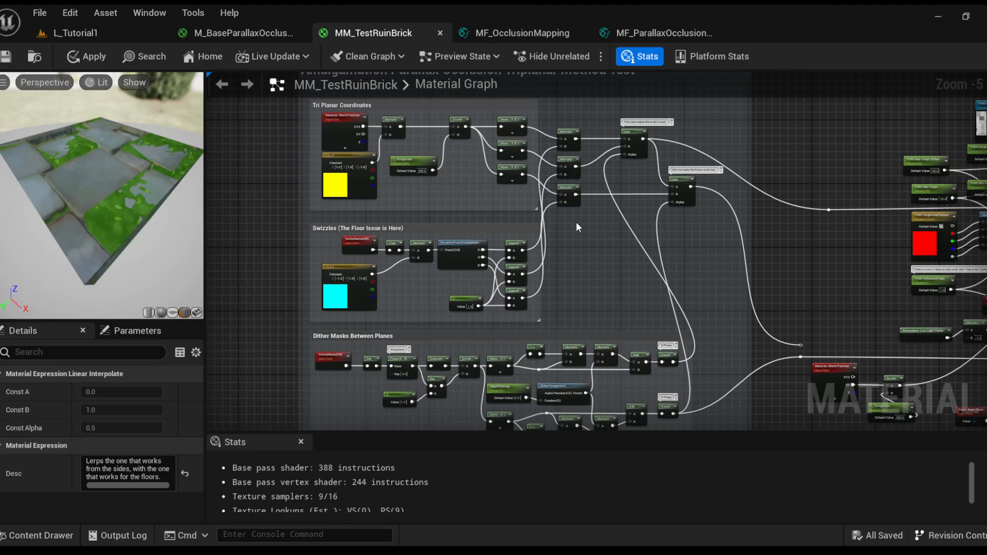
mouse_move(595, 231)
right_down()
mouse_move(573, 223)
mouse_move(595, 245)
right_up()
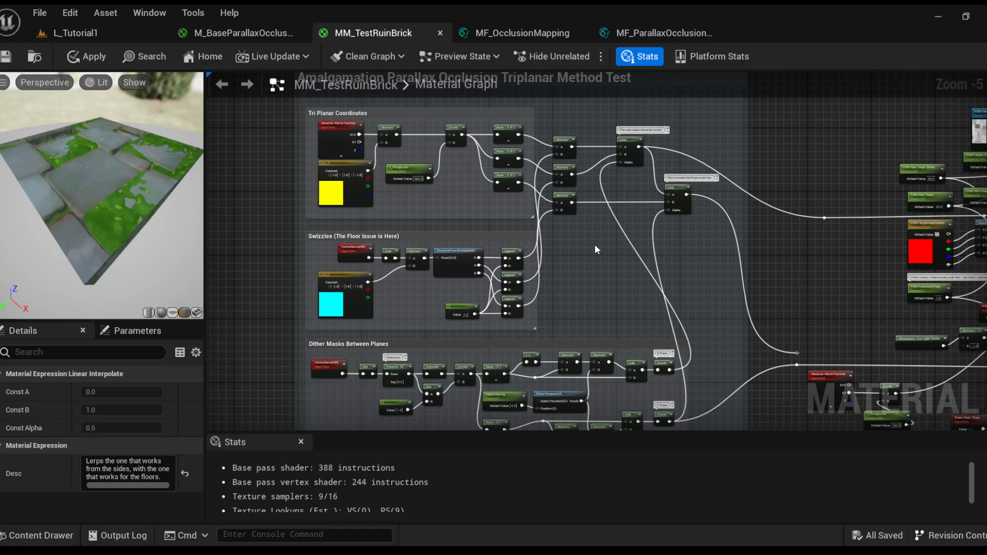
right_drag(594, 245, 412, 303)
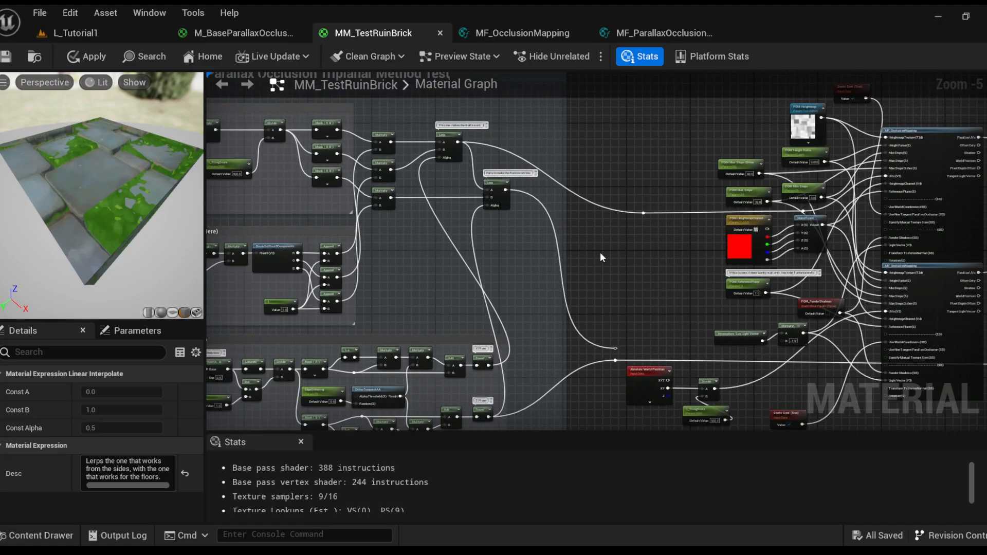
right_drag(600, 252, 304, 276)
Go back to L_Tutorial1 and inspect the parallax depth of the mossy brick floor at low angles and from above
click(60, 31)
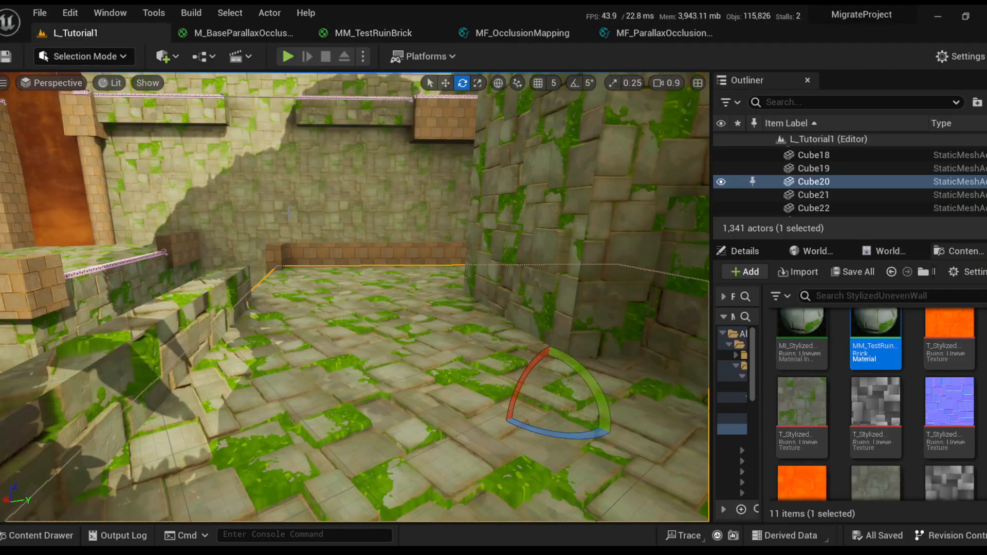
key(w)
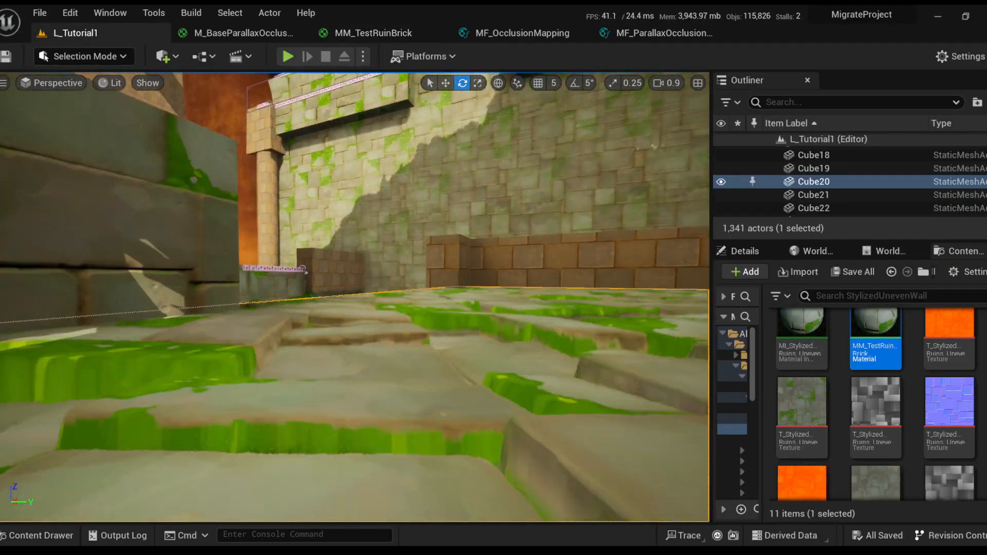
key(w)
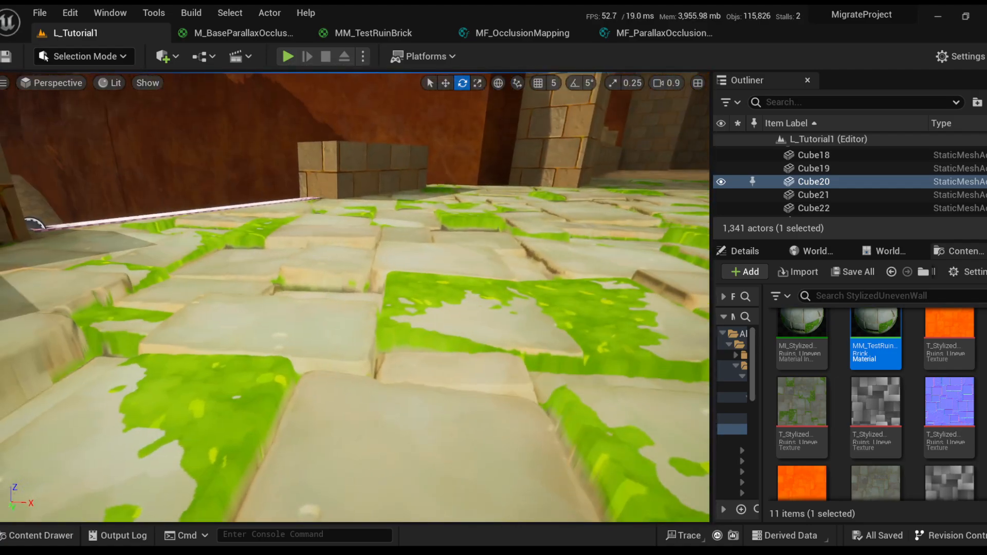
key(s)
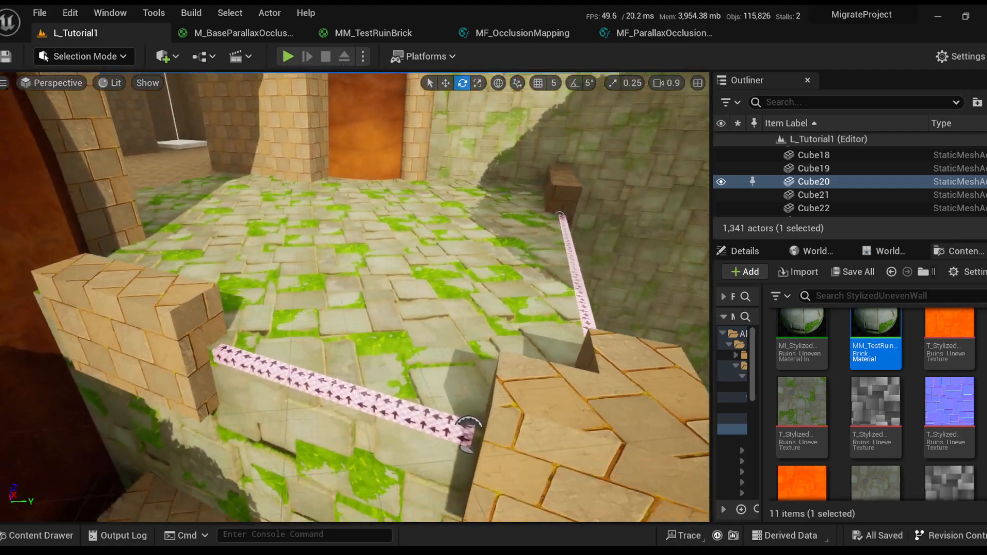